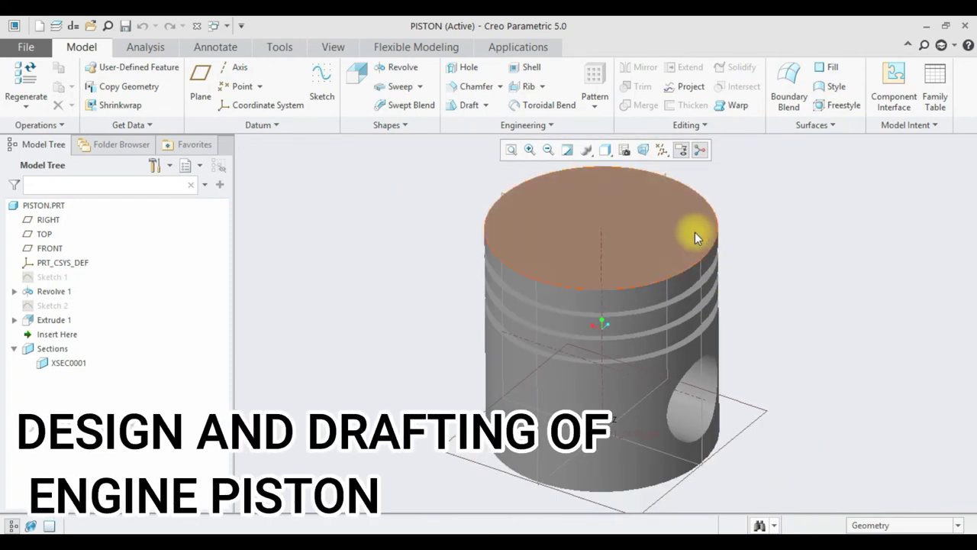
# Examine the finished piston model from several angles, including its flat crown, ring grooves and pin hole.
pyautogui.scroll(-5, 749, 229)
pyautogui.scroll(4, 749, 229)
pyautogui.moveTo(731, 312); pyautogui.dragTo(628, 226, button='middle')
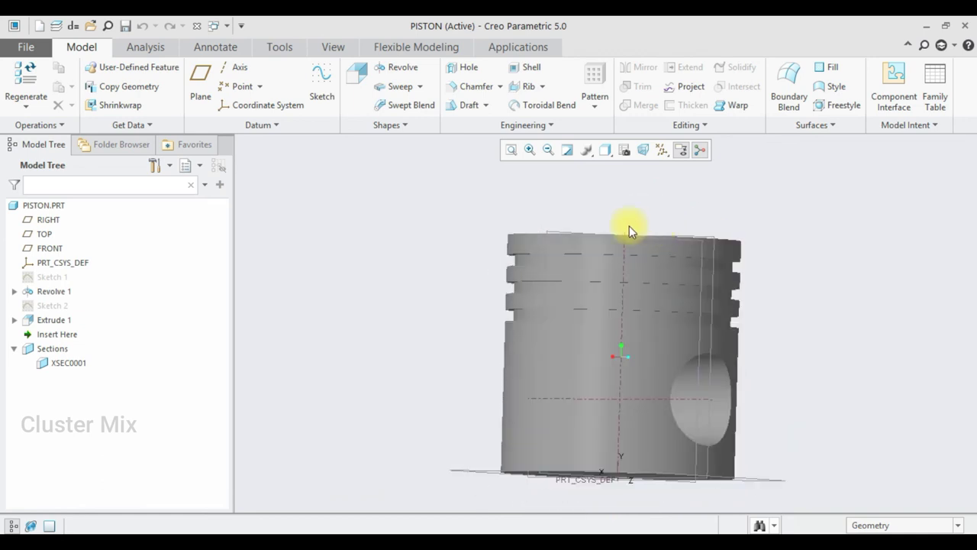
pyautogui.moveTo(726, 323); pyautogui.dragTo(622, 357, button='middle')
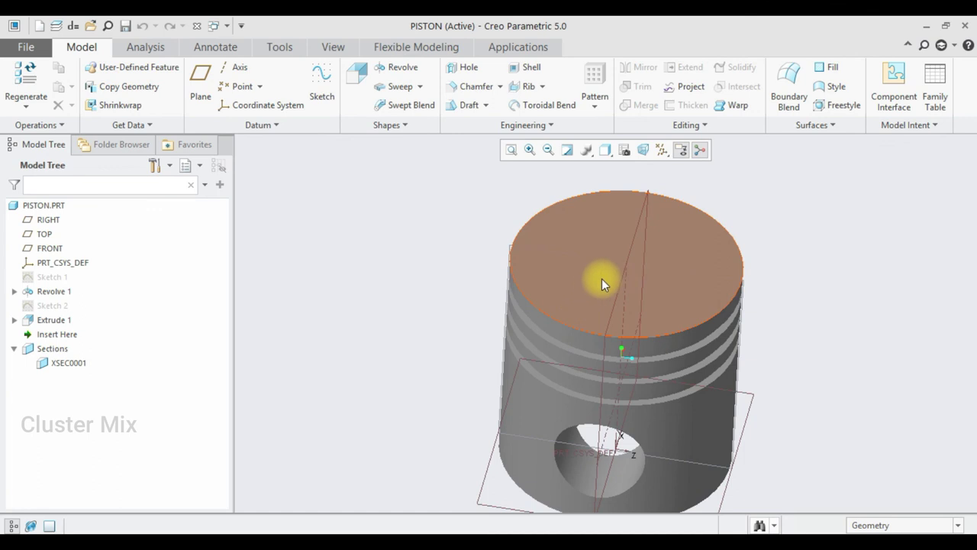
pyautogui.scroll(-2, 796, 200)
pyautogui.scroll(2, 778, 321)
pyautogui.scroll(-2, 784, 365)
pyautogui.moveTo(785, 363); pyautogui.dragTo(752, 265, button='middle')
pyautogui.scroll(2, 756, 316)
pyautogui.moveTo(770, 164); pyautogui.dragTo(767, 256, button='middle')
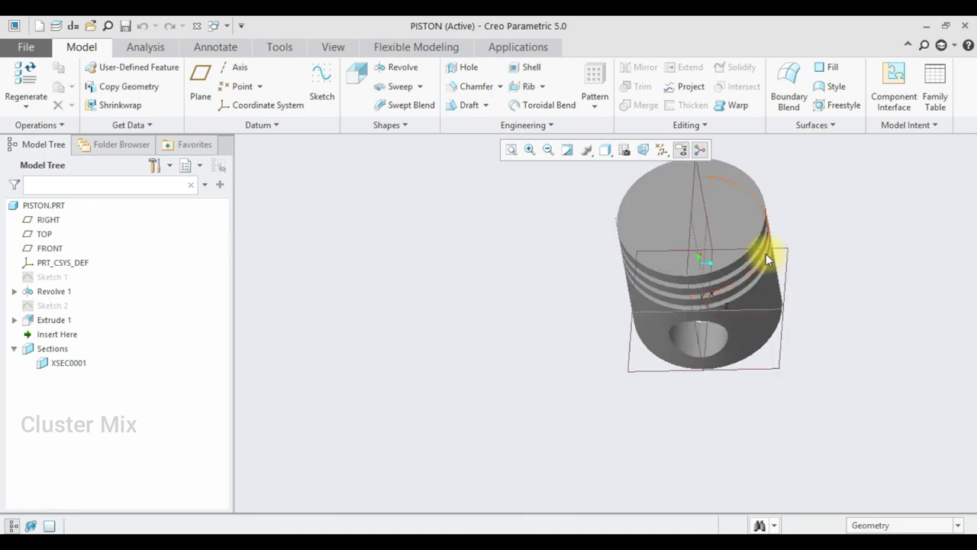
pyautogui.scroll(-1, 771, 206)
pyautogui.scroll(2, 772, 200)
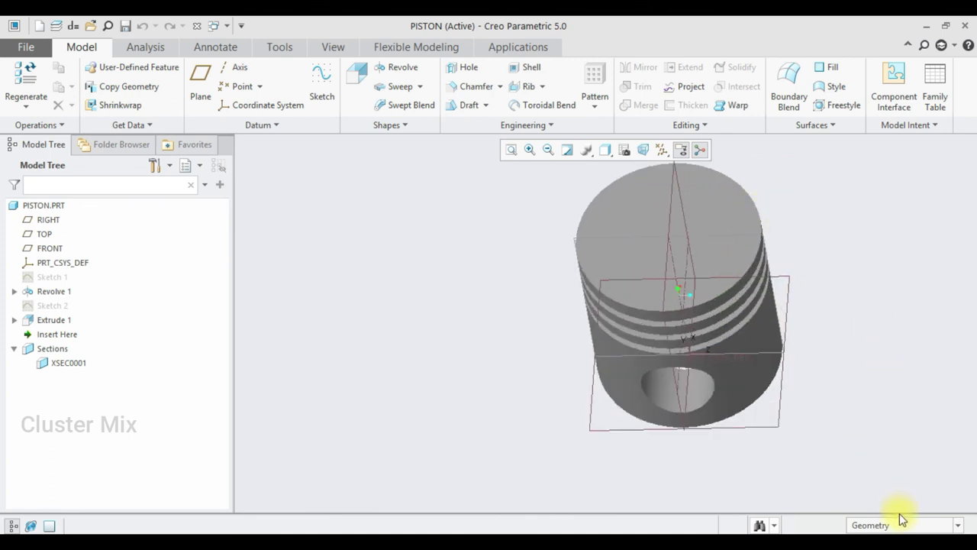
pyautogui.scroll(-1, 779, 272)
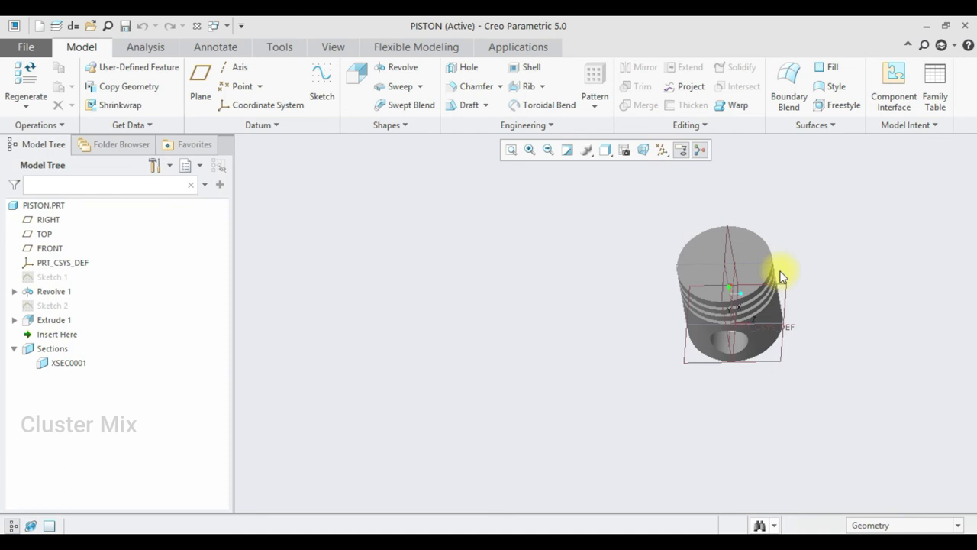
pyautogui.scroll(2, 775, 229)
pyautogui.moveTo(776, 314); pyautogui.dragTo(875, 225, button='middle')
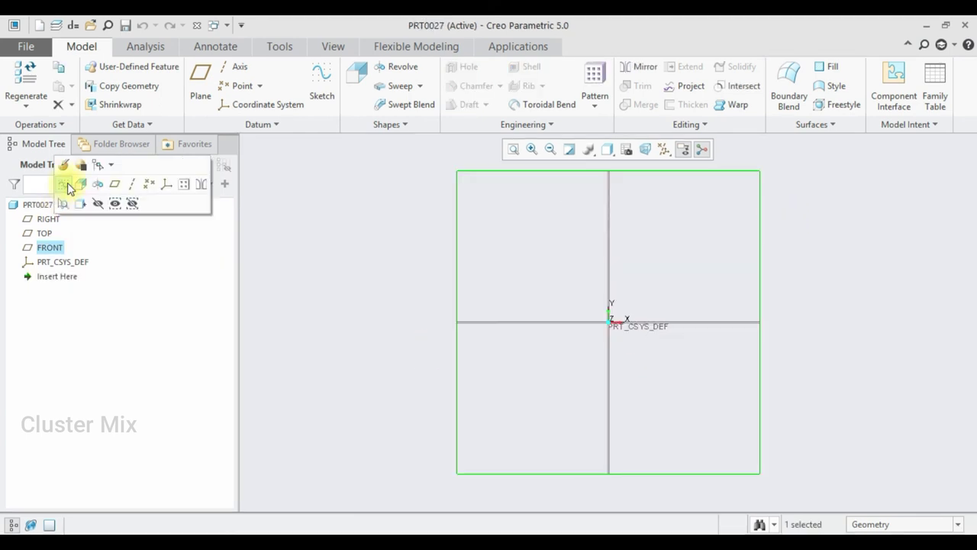
# Start a sketch on the FRONT plane and draw a horizontal line about 130 long from the vertical reference, about 188 above the origin.
pyautogui.click(68, 182)
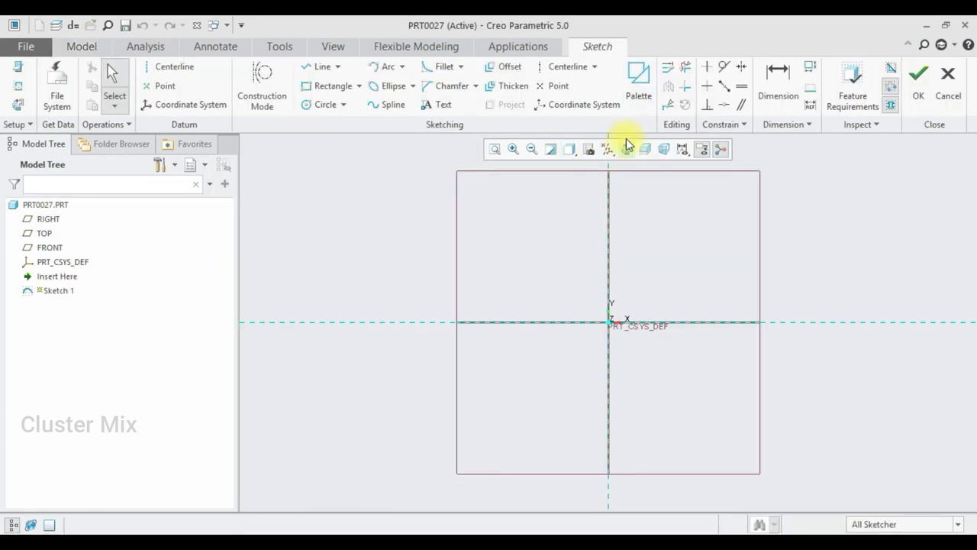
pyautogui.click(317, 66)
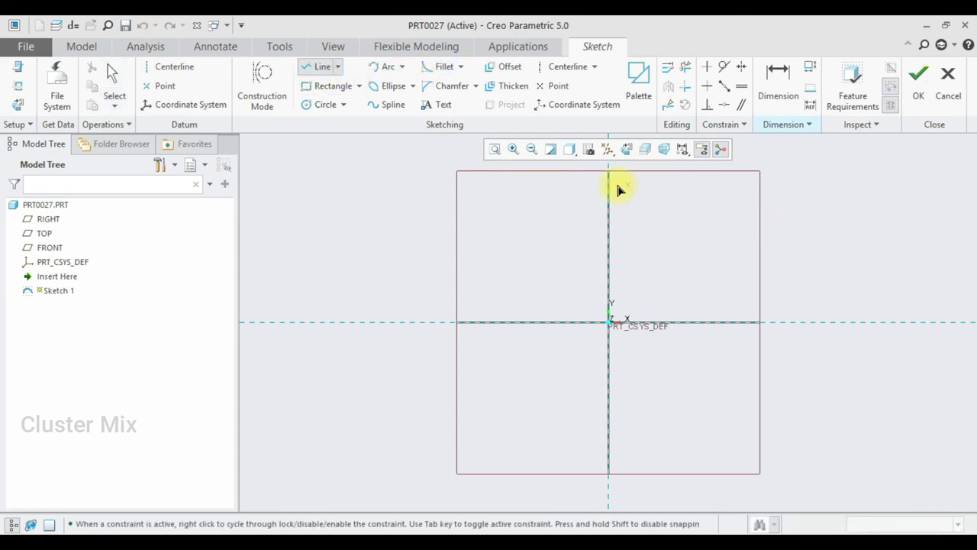
pyautogui.click(613, 211)
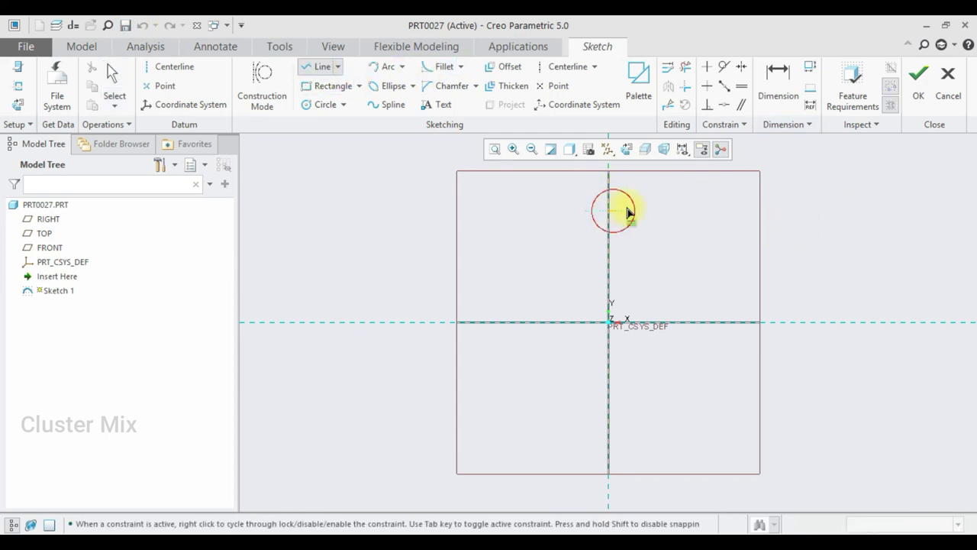
pyautogui.click(684, 211)
pyautogui.middleClick(684, 210)
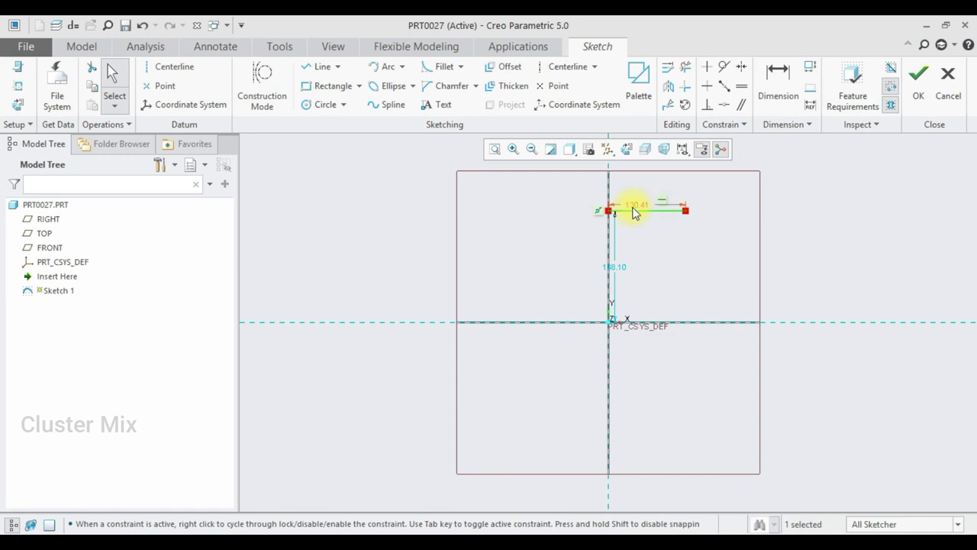
# Set the horizontal line's length to 85/2 and its height above the horizontal reference to 86.4.
pyautogui.doubleClick(634, 212)
pyautogui.write('85')
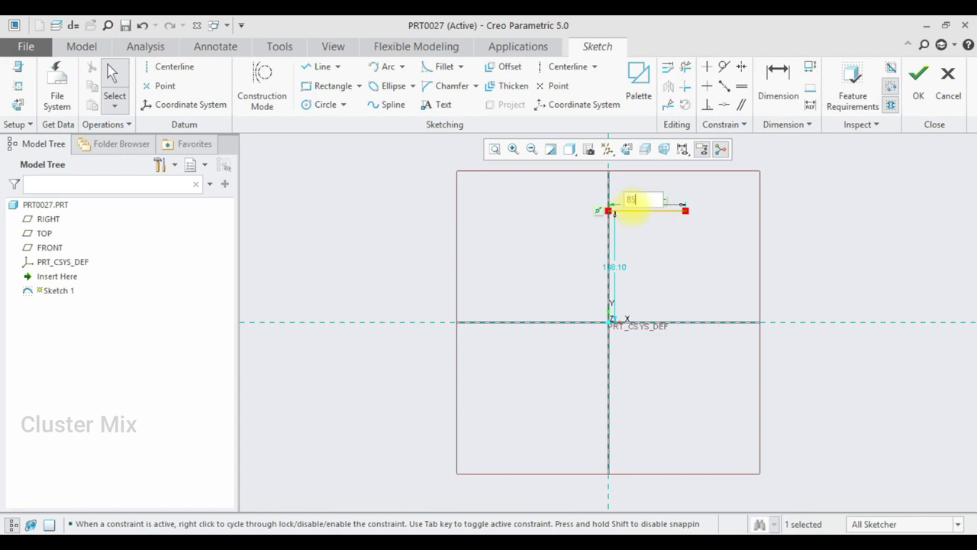
pyautogui.write('/2')
pyautogui.press('Return')
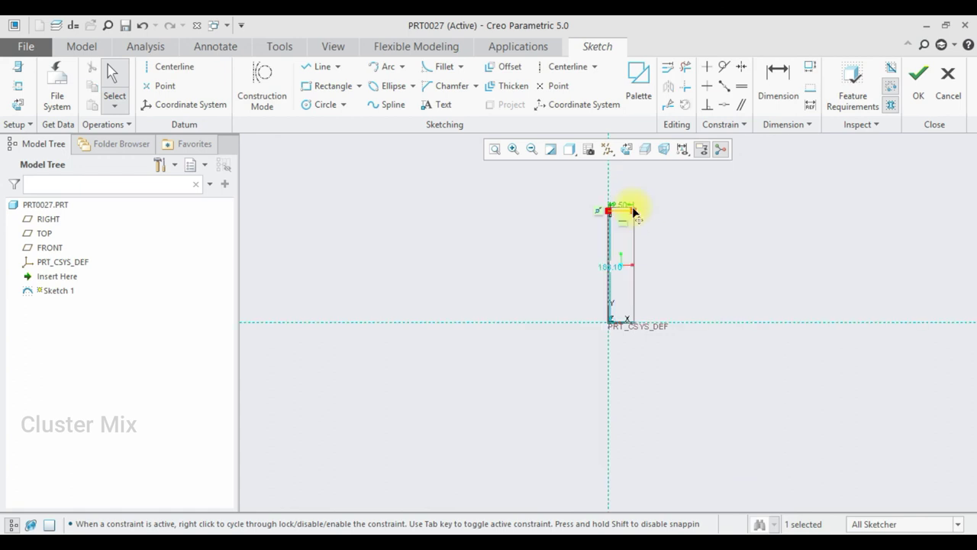
pyautogui.doubleClick(615, 269)
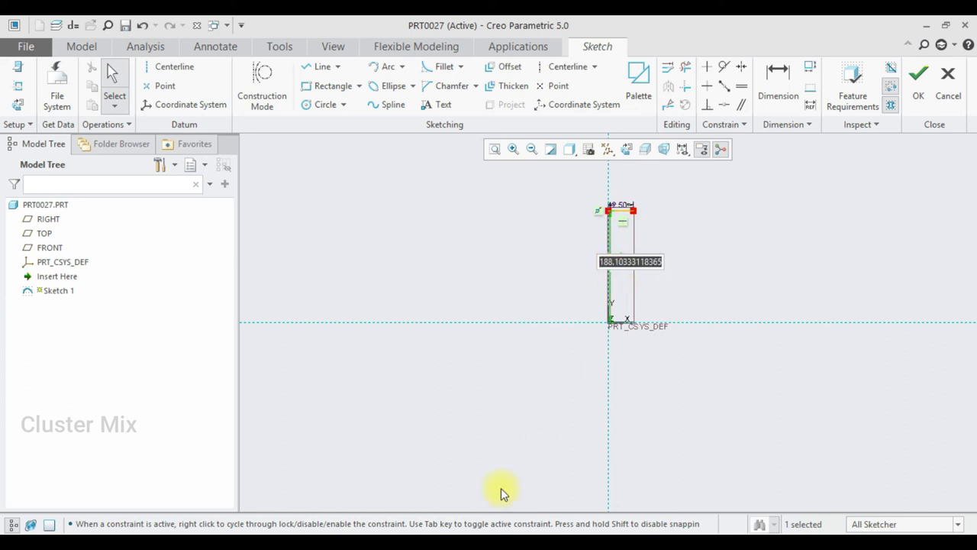
pyautogui.doubleClick(604, 264)
pyautogui.write('86.4')
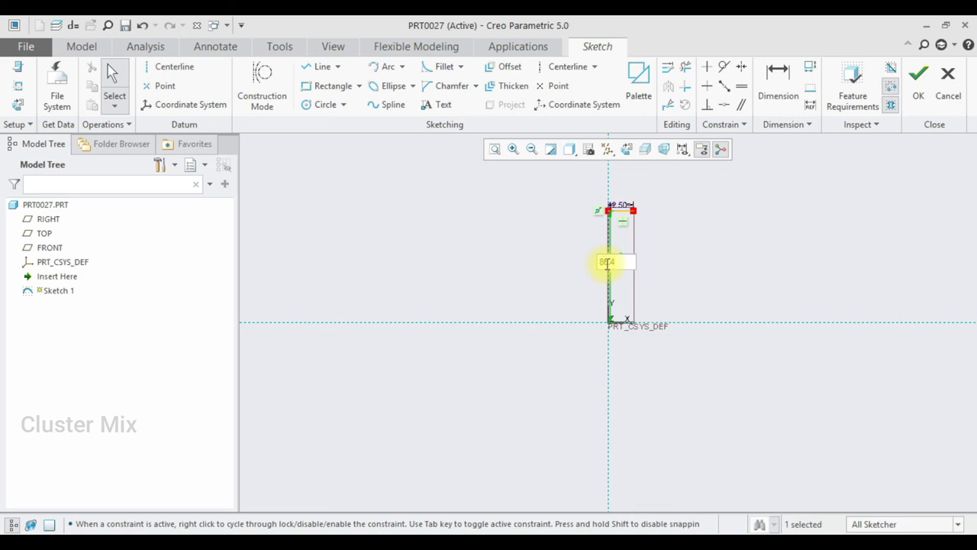
pyautogui.press('Return')
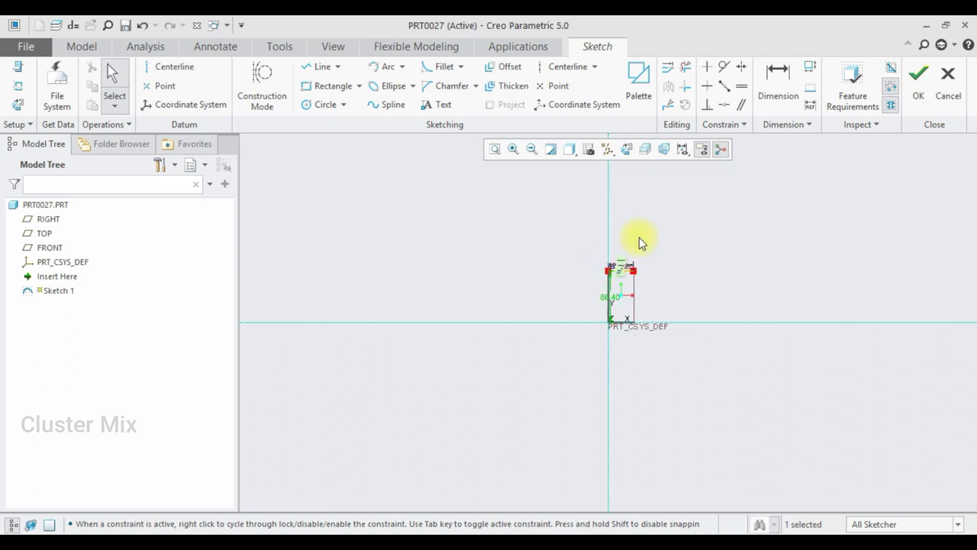
# Draw a short wall line down from the top line's outer end and a rectangular ring groove about 8 deep and 6.6 high.
pyautogui.click(302, 68)
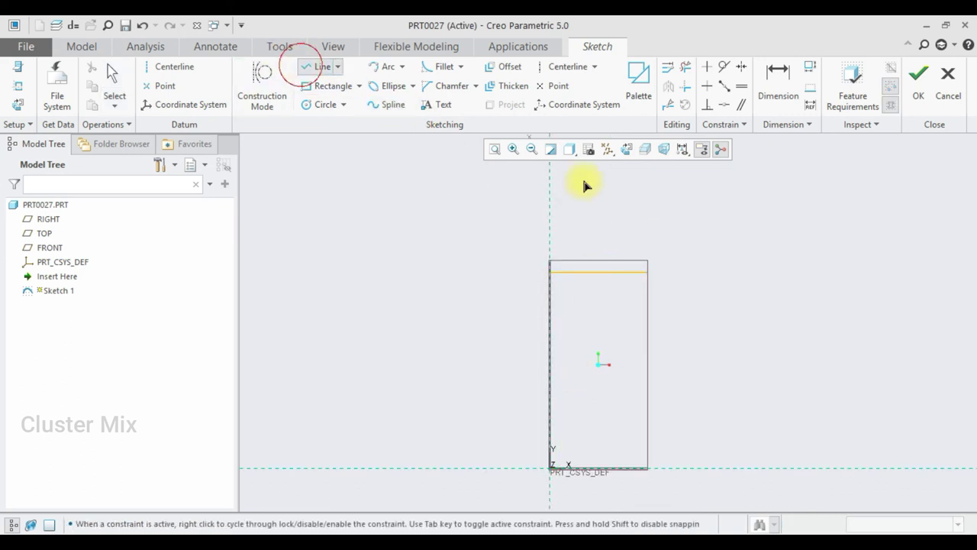
pyautogui.click(645, 283)
pyautogui.scroll(-3, 627, 280)
pyautogui.click(625, 284)
pyautogui.click(625, 314)
pyautogui.click(661, 315)
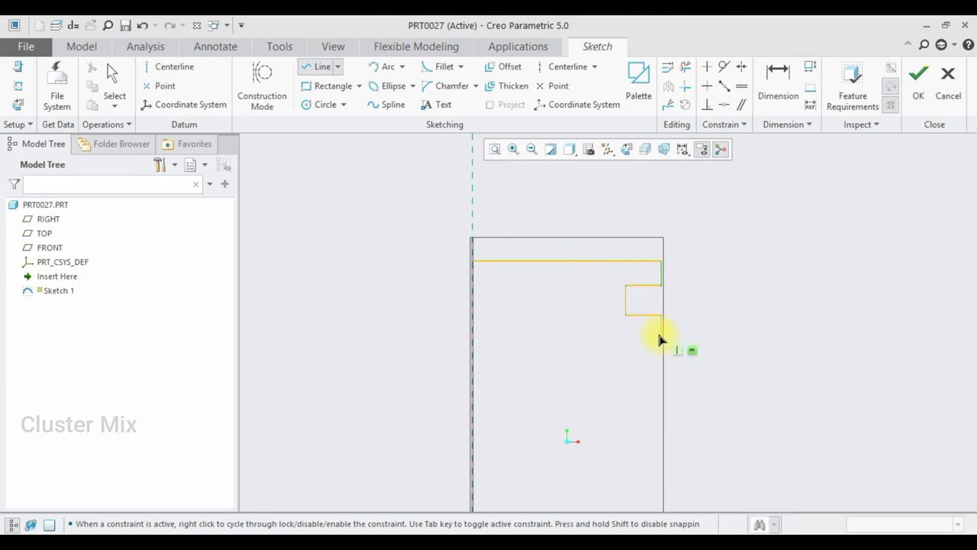
# Continue the profile with two more equal grooves separated by equal wall segments, ending with a wall line down to the horizontal reference.
pyautogui.click(660, 338)
pyautogui.click(626, 339)
pyautogui.click(661, 368)
pyautogui.click(660, 392)
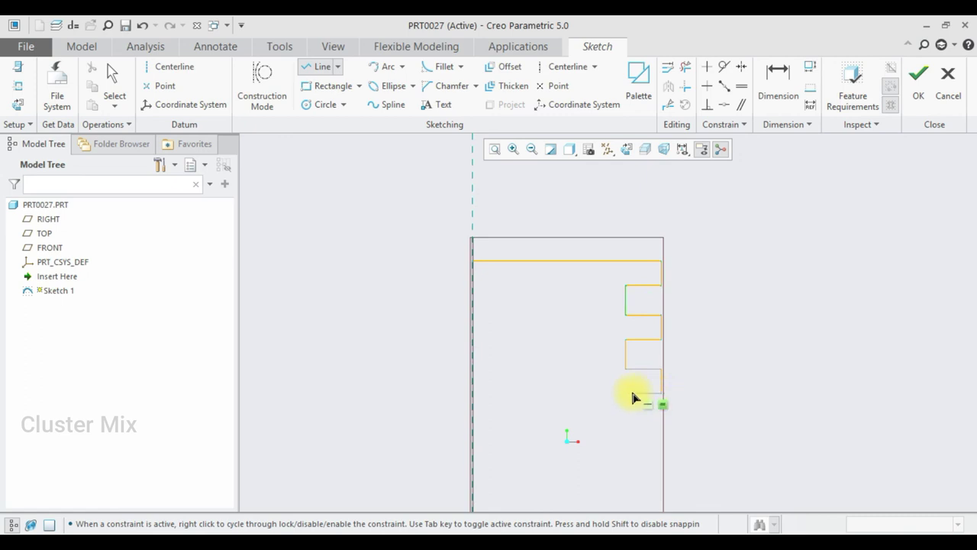
pyautogui.click(625, 392)
pyautogui.click(626, 422)
pyautogui.click(661, 422)
pyautogui.scroll(-5, 683, 317)
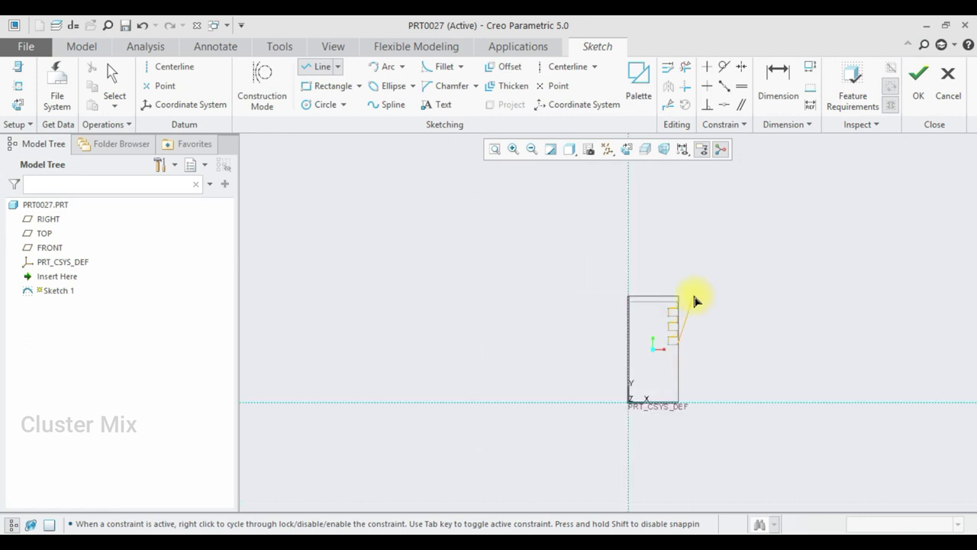
pyautogui.click(676, 405)
pyautogui.middleClick(676, 405)
# Set the height of the wall segment above the first groove to 7.3.
pyautogui.scroll(5, 656, 358)
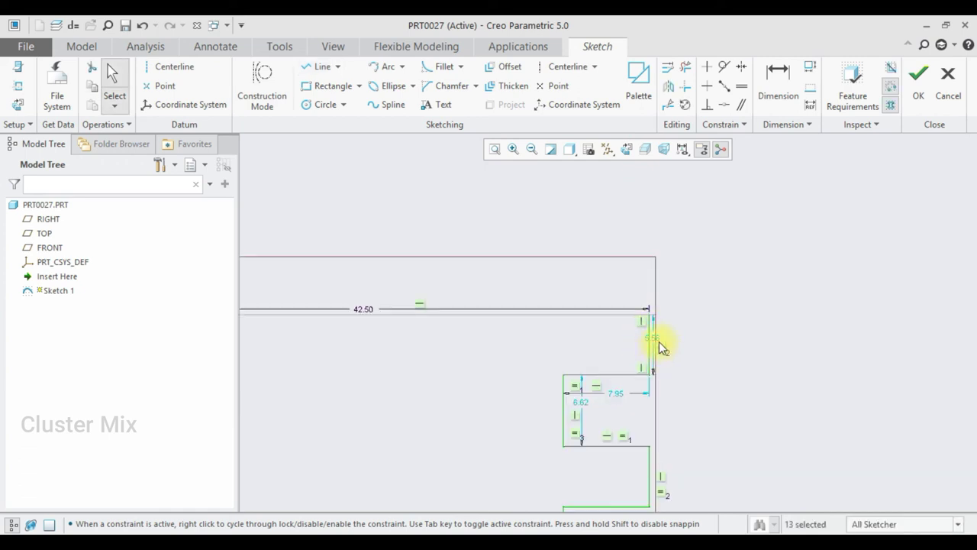
pyautogui.doubleClick(658, 338)
pyautogui.write('7.3')
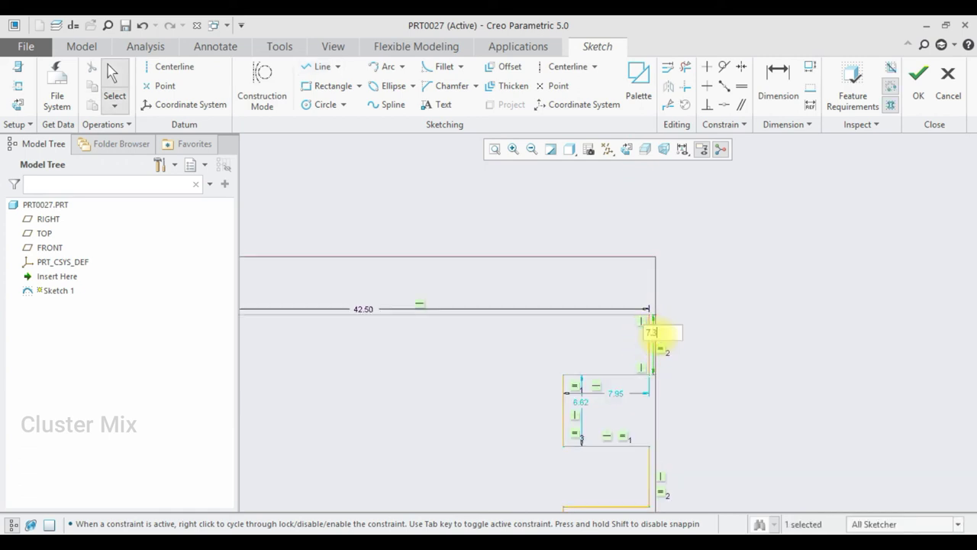
pyautogui.press('Return')
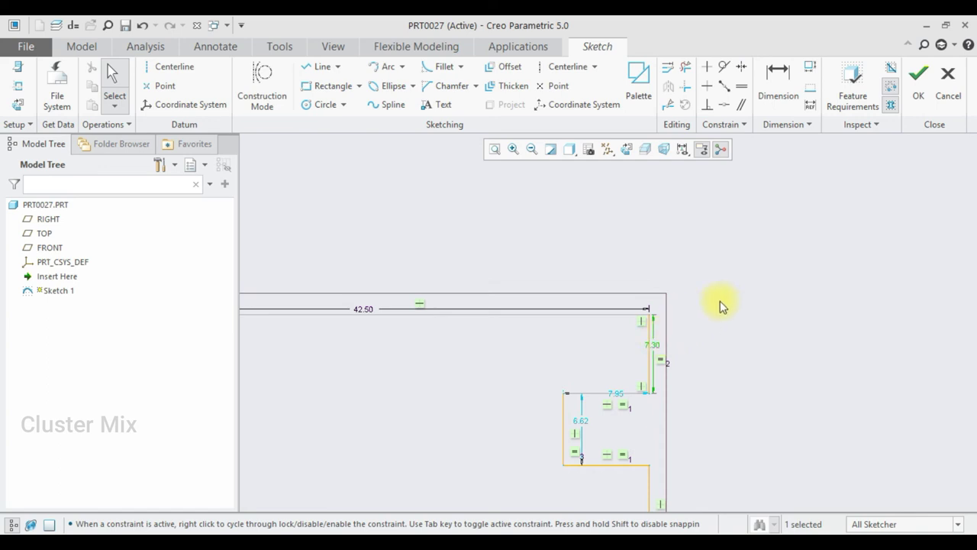
# Dimension the first ring groove with a depth of 3 and a height of 4.3.
pyautogui.click(775, 77)
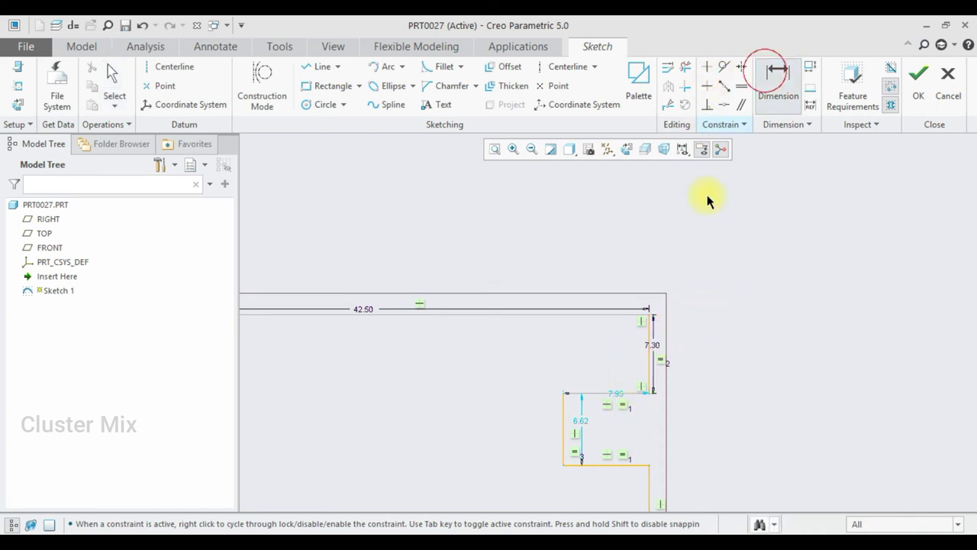
pyautogui.click(594, 396)
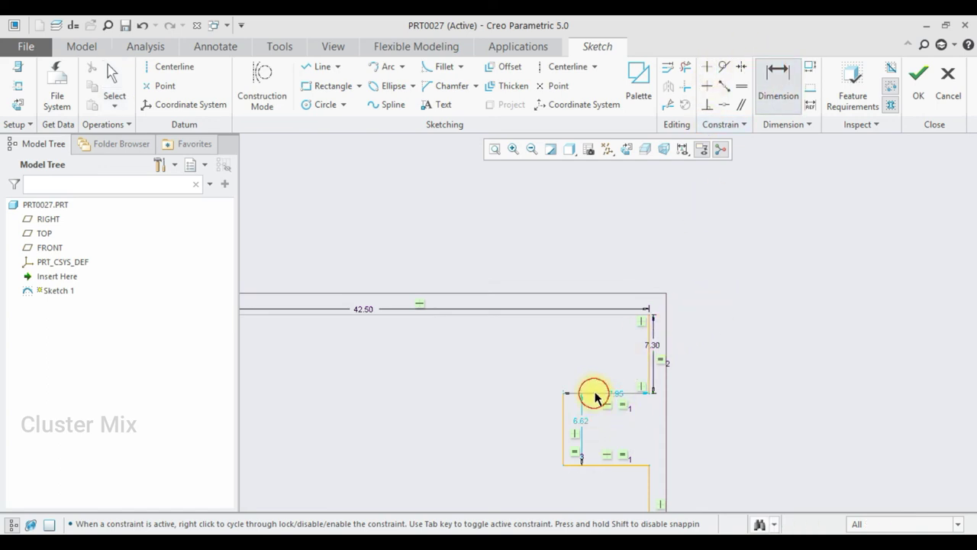
pyautogui.middleClick(596, 373)
pyautogui.write('3')
pyautogui.press('Return')
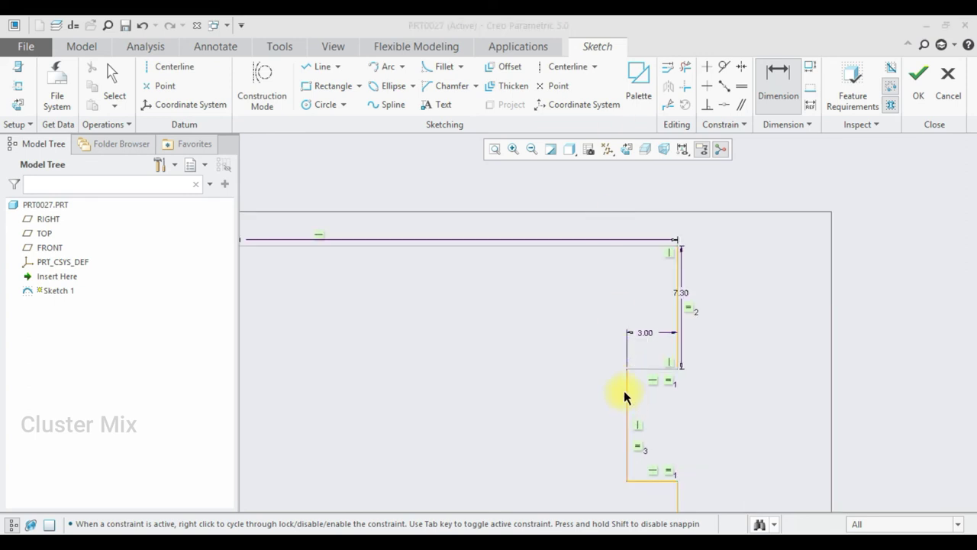
pyautogui.middleClick(602, 395)
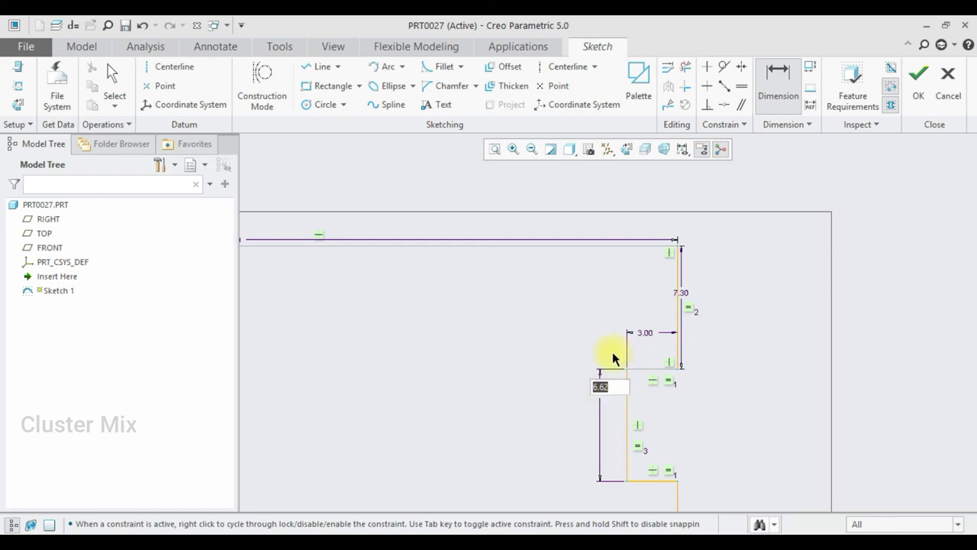
pyautogui.write('4.3')
pyautogui.press('Return')
# Dimension the wall segment between the first and second grooves as 5.7, deleting the conflicting equal-lengths constraint.
pyautogui.scroll(3, 651, 249)
pyautogui.scroll(-2, 649, 328)
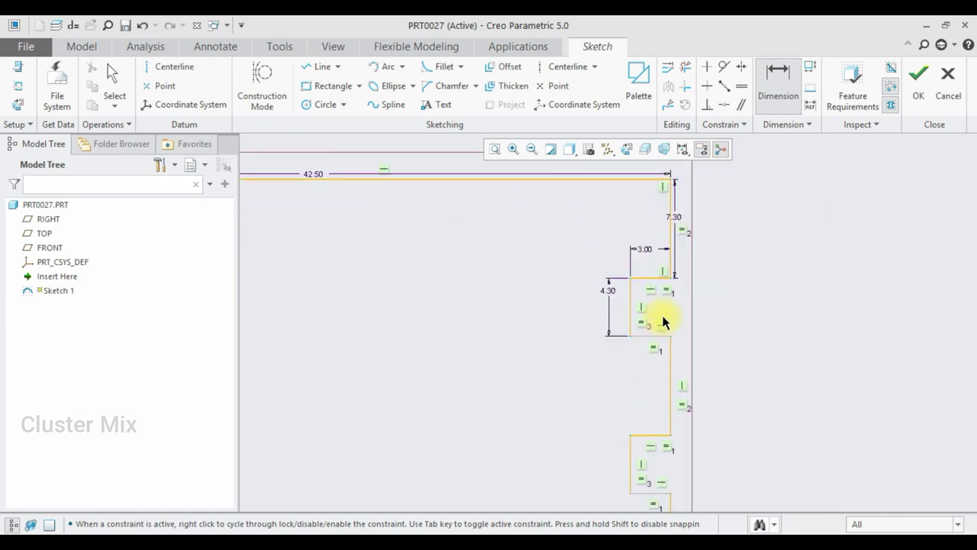
pyautogui.middleClick(708, 356)
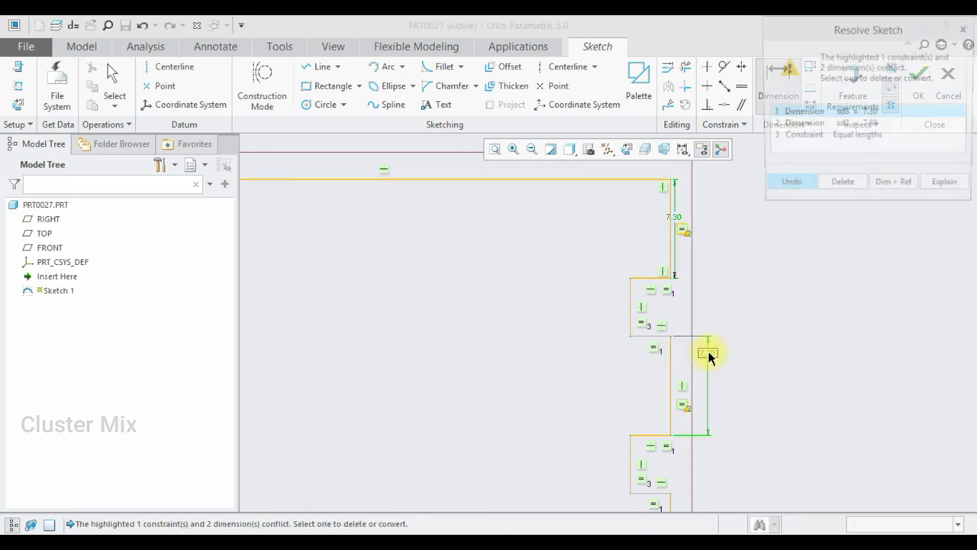
pyautogui.click(873, 137)
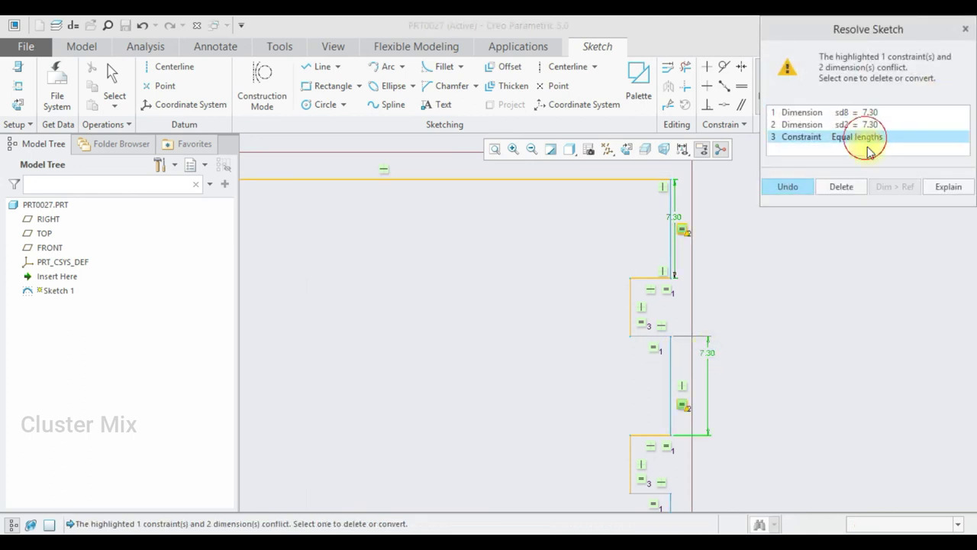
pyautogui.click(854, 187)
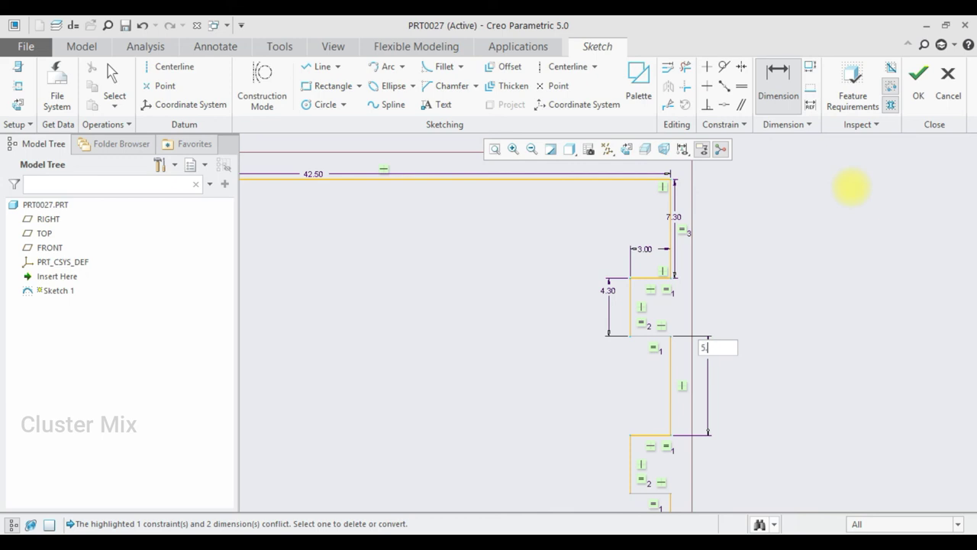
pyautogui.write('5.7')
pyautogui.press('Return')
# Dimension the wall segment between the second and third grooves as 5.70, deleting its conflicting equal-lengths constraint.
pyautogui.scroll(2, 848, 168)
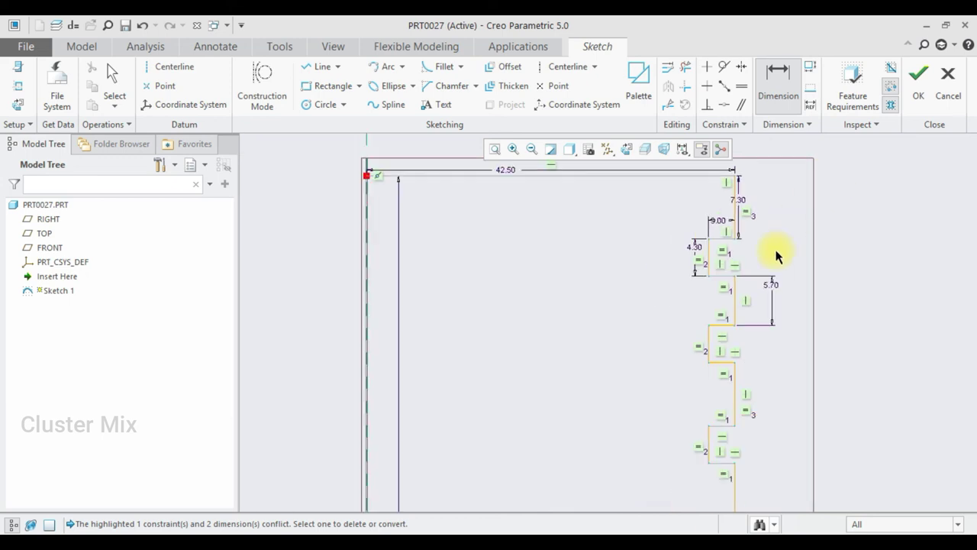
pyautogui.click(734, 383)
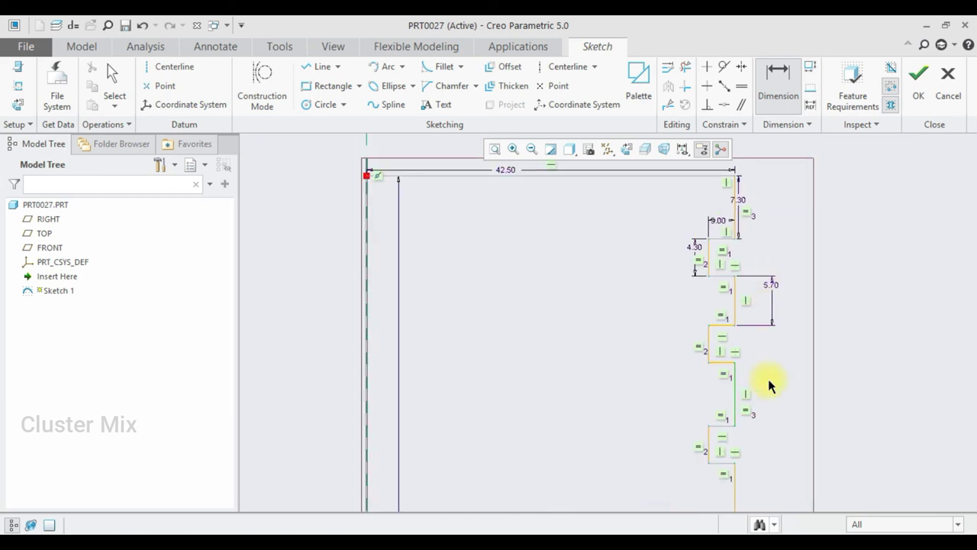
pyautogui.middleClick(768, 378)
pyautogui.click(864, 137)
pyautogui.click(841, 186)
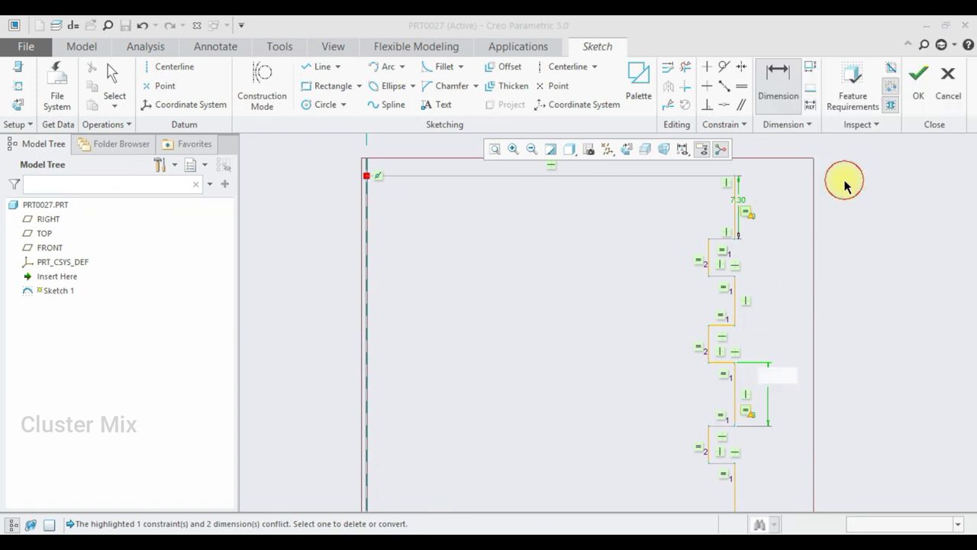
pyautogui.write('5.70')
pyautogui.press('Return')
pyautogui.middleClick(840, 191)
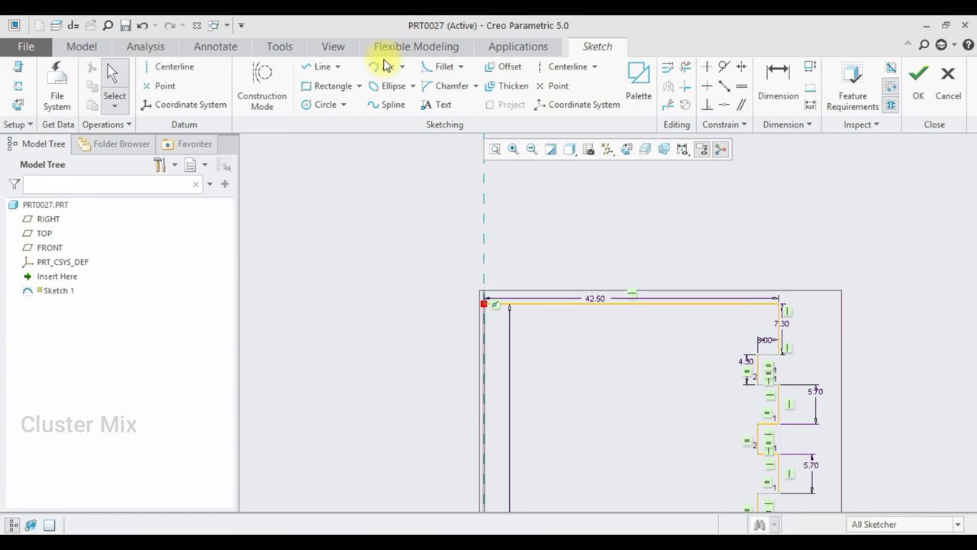
# Sketch a crown arc with a radius of about 76.83 from the outer wall's top corner to the vertical axis above the flat top line.
pyautogui.click(374, 67)
pyautogui.click(778, 304)
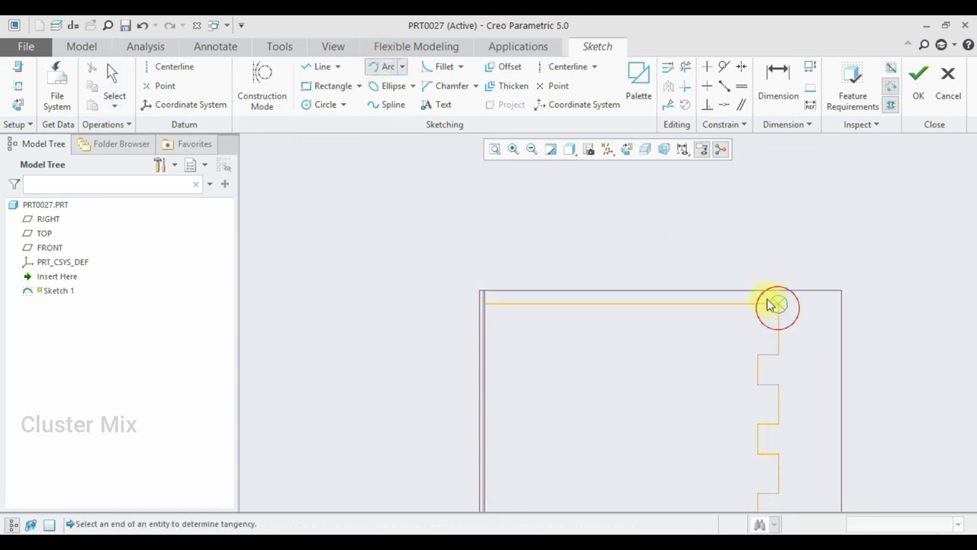
pyautogui.click(484, 257)
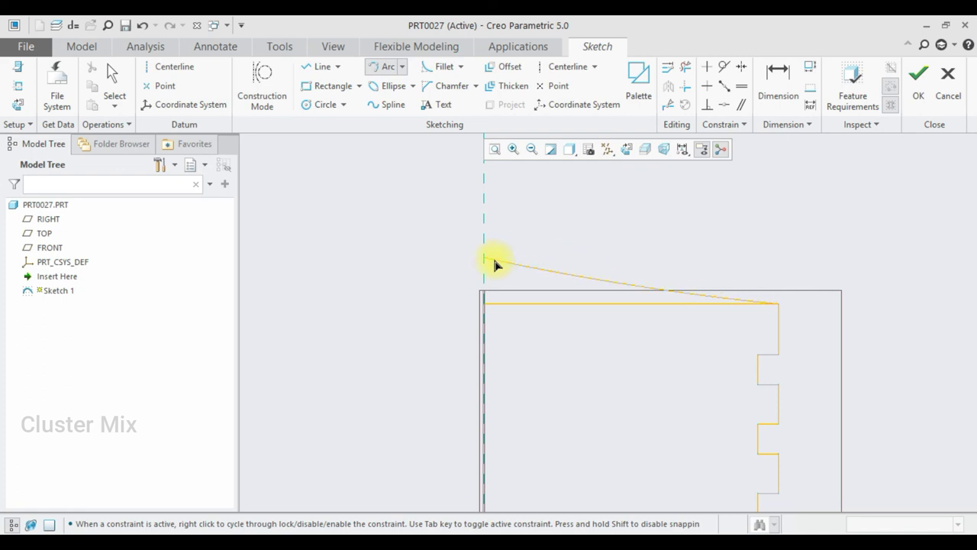
pyautogui.click(496, 261)
pyautogui.middleClick(497, 258)
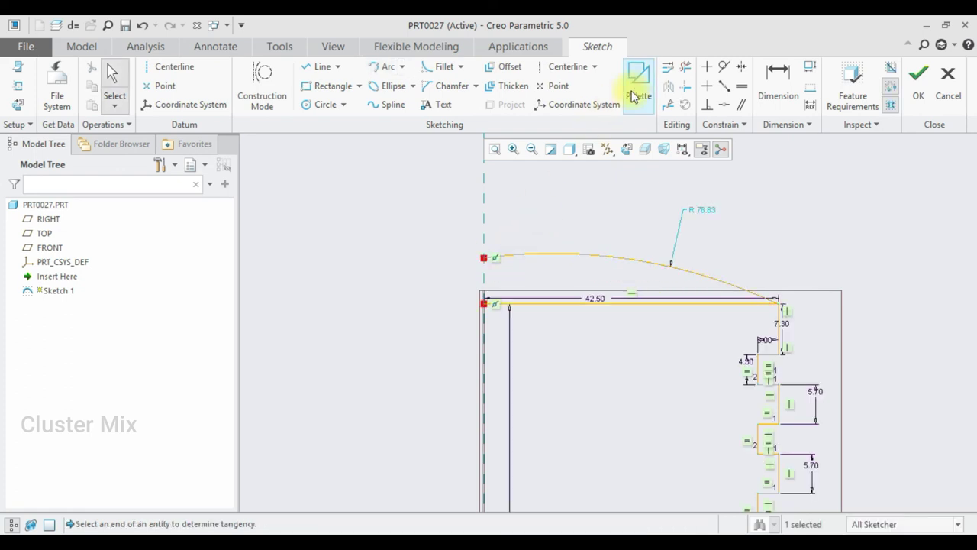
# Dimension the crown's rise at the vertical axis as 5, measured from the wall's top corner.
pyautogui.click(778, 76)
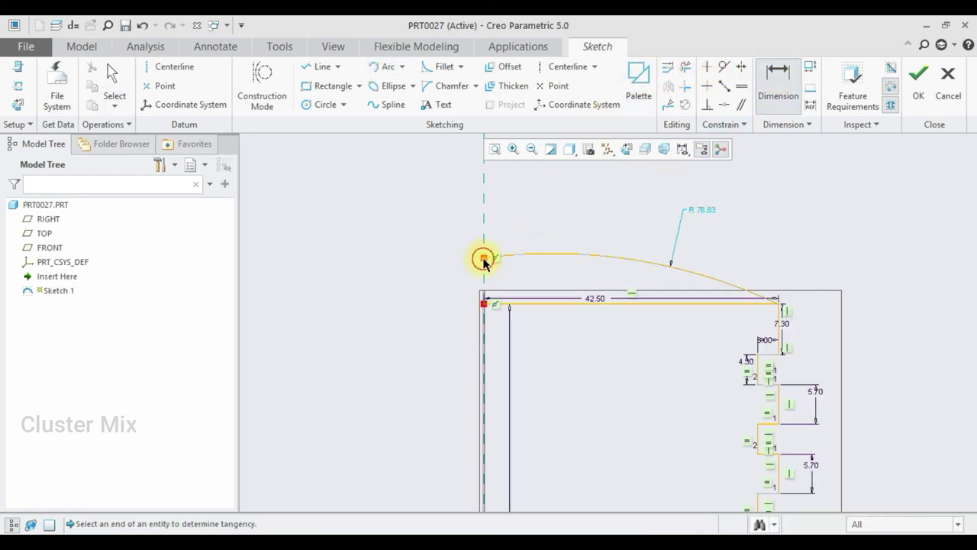
pyautogui.click(483, 259)
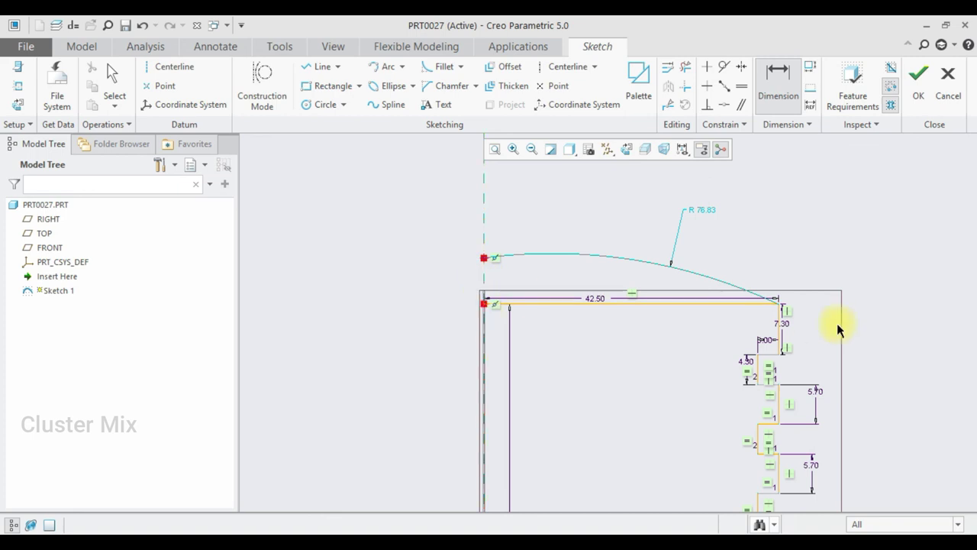
pyautogui.click(778, 303)
pyautogui.middleClick(459, 276)
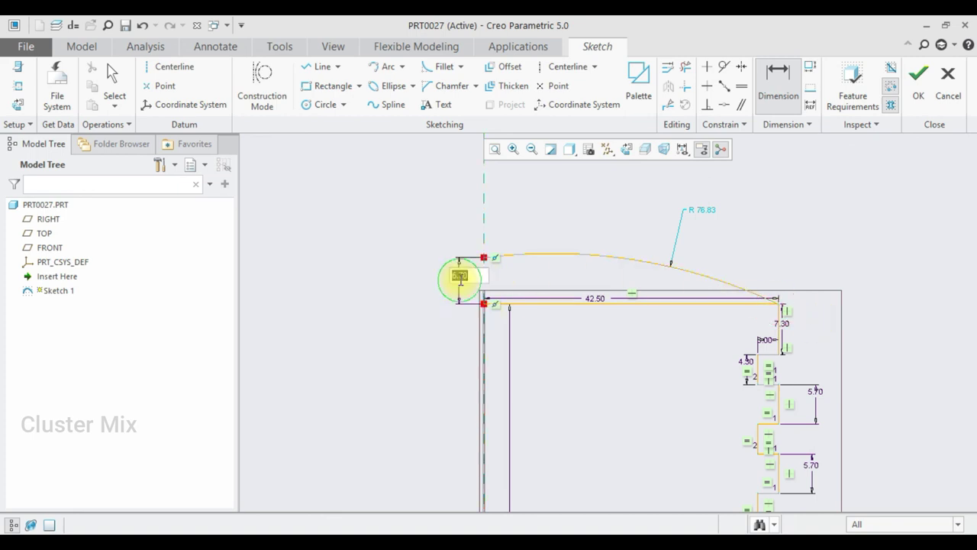
pyautogui.write('5')
pyautogui.press('Return')
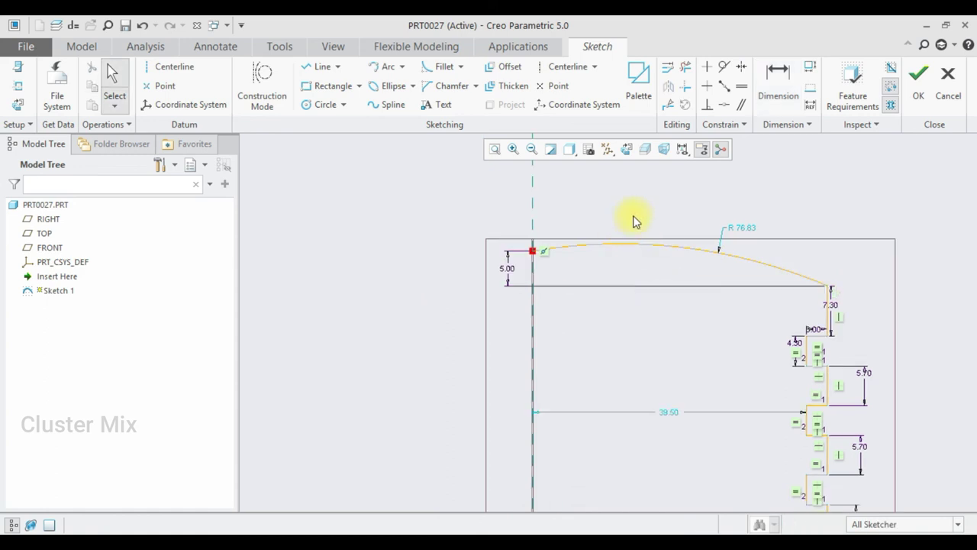
# Set the crown arc's radius to 75.
pyautogui.scroll(-2, 635, 219)
pyautogui.click(702, 209)
pyautogui.click(768, 196)
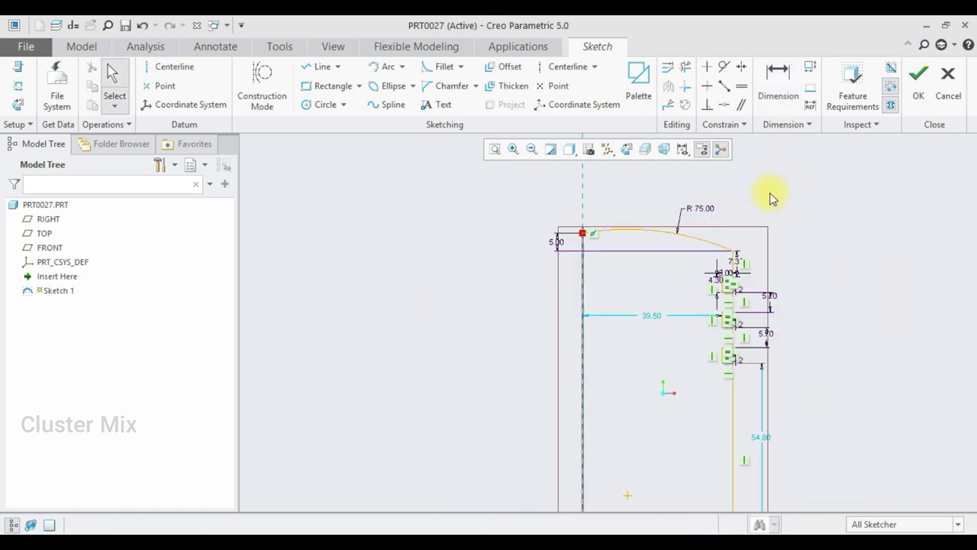
# Set the horizontal distance from the vertical axis to the ring groove's inner wall to 42.5.
pyautogui.scroll(-2, 763, 202)
pyautogui.scroll(1, 761, 210)
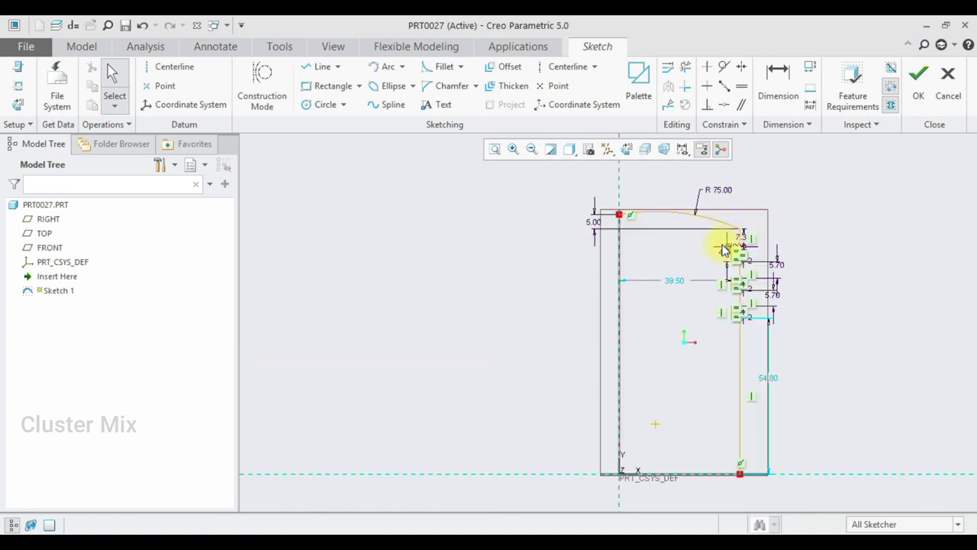
pyautogui.doubleClick(676, 281)
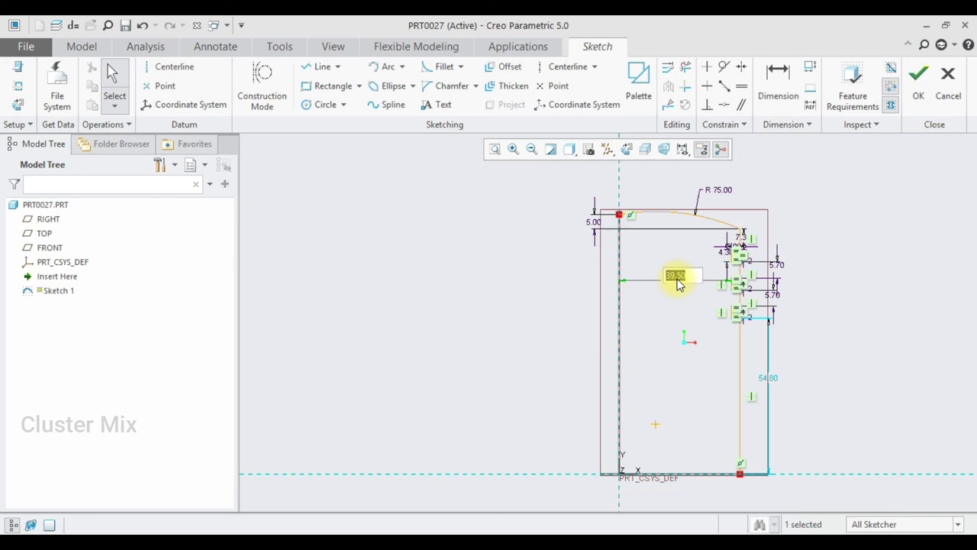
pyautogui.write('42.5')
pyautogui.press('Return')
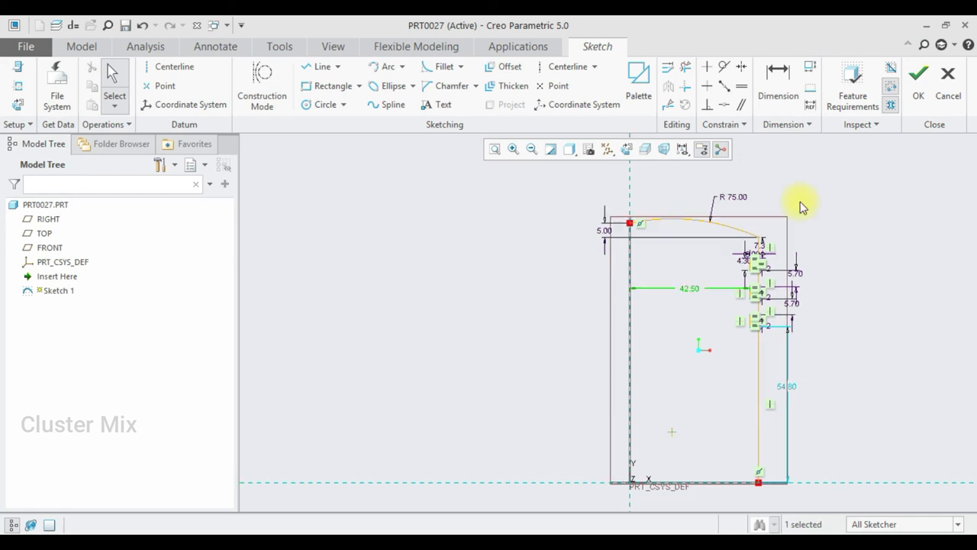
# Sketch a slanted line inward from the wall's lower end, rising about 4.14, and continue it horizontally to the vertical axis.
pyautogui.click(313, 66)
pyautogui.click(755, 479)
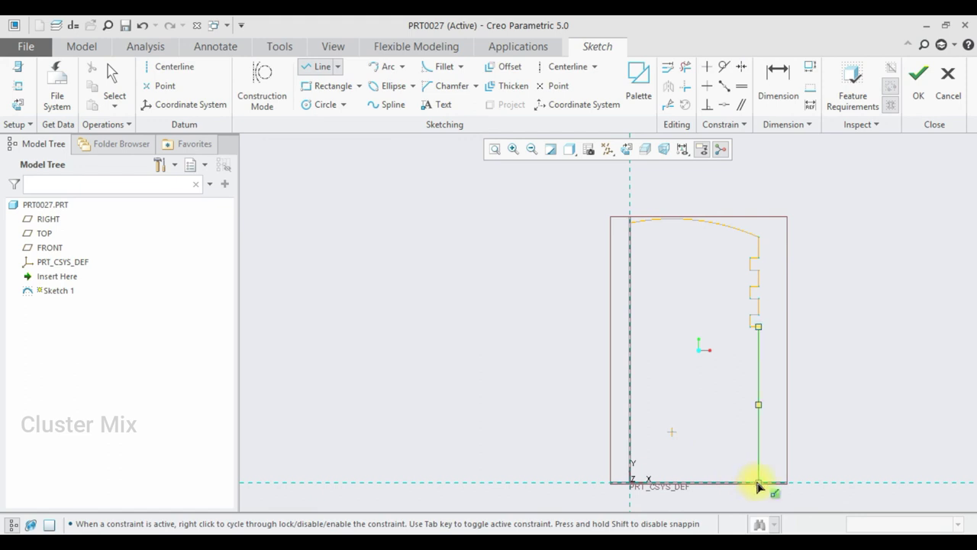
pyautogui.scroll(2, 755, 477)
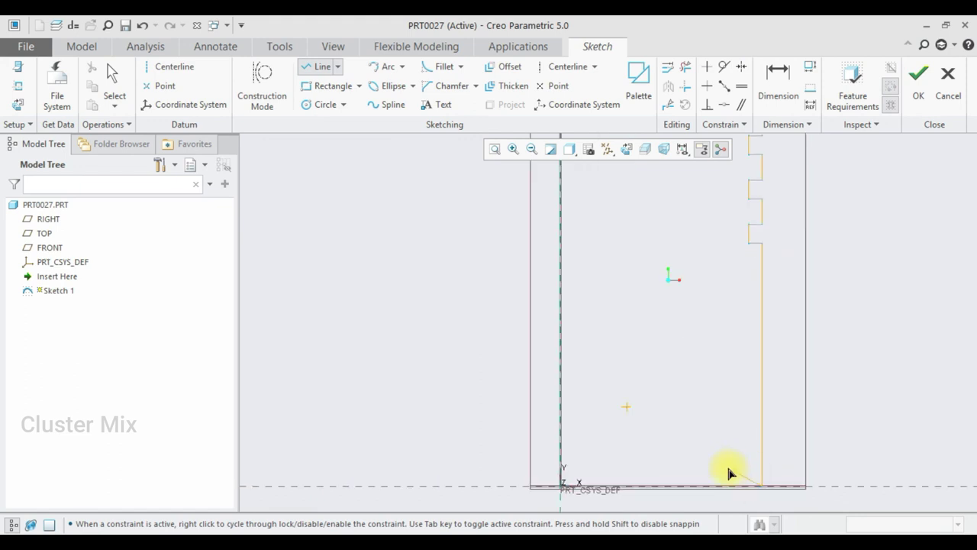
pyautogui.click(728, 468)
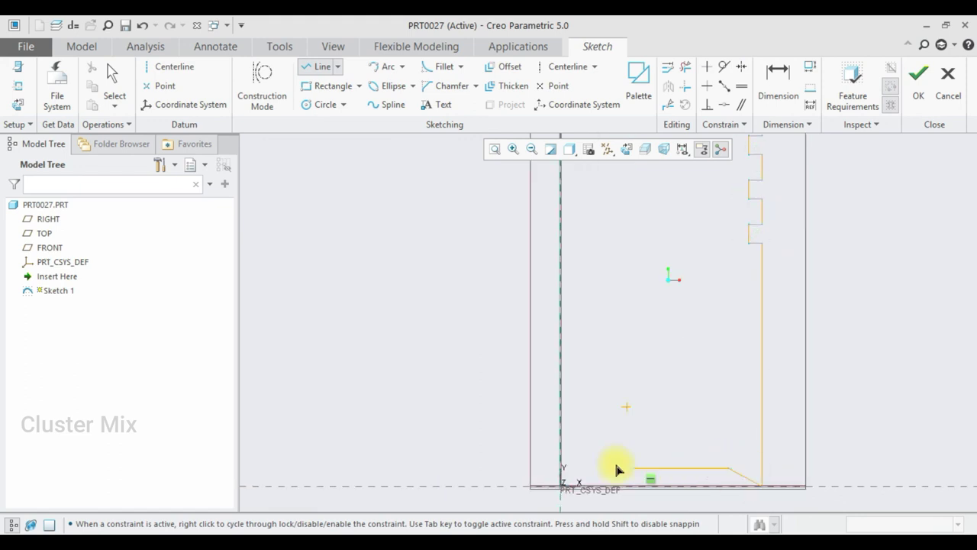
pyautogui.click(567, 467)
pyautogui.middleClick(565, 463)
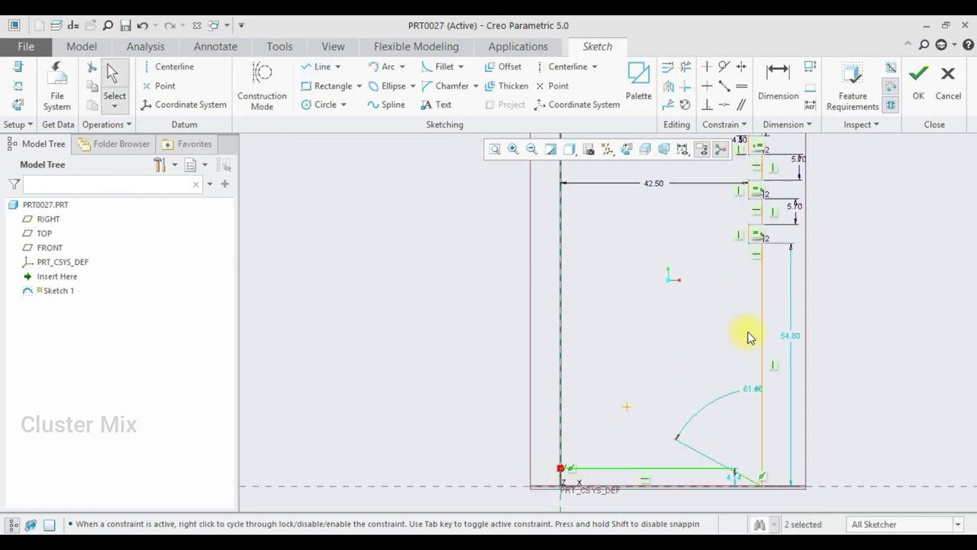
# Dimension the horizontal width of the slanted line at the skirt's lower end as 3.5.
pyautogui.scroll(3, 756, 448)
pyautogui.click(787, 88)
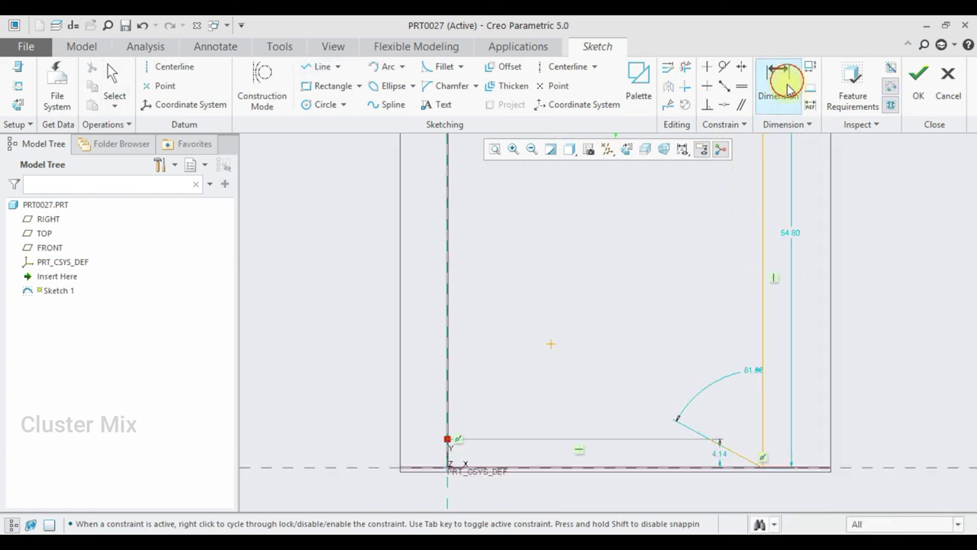
pyautogui.click(712, 441)
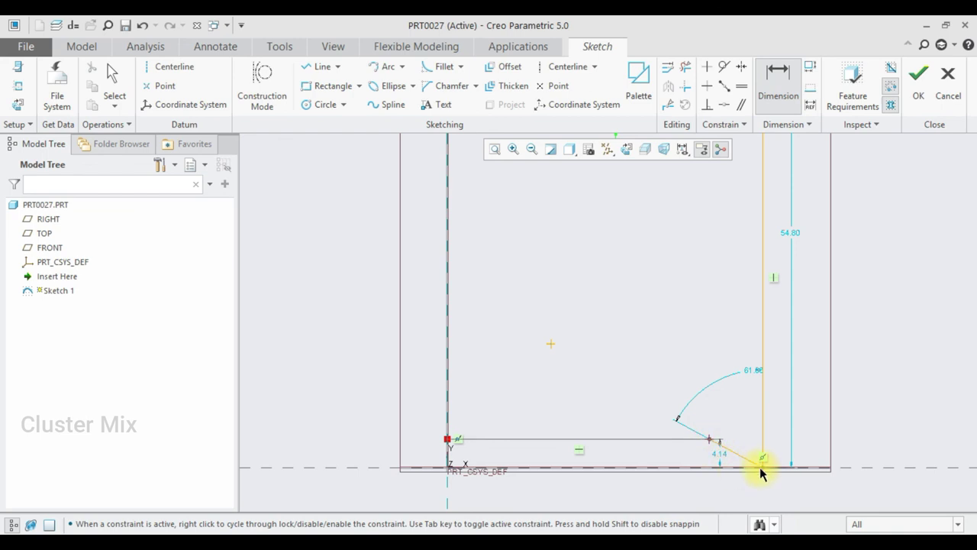
pyautogui.click(761, 469)
pyautogui.middleClick(731, 484)
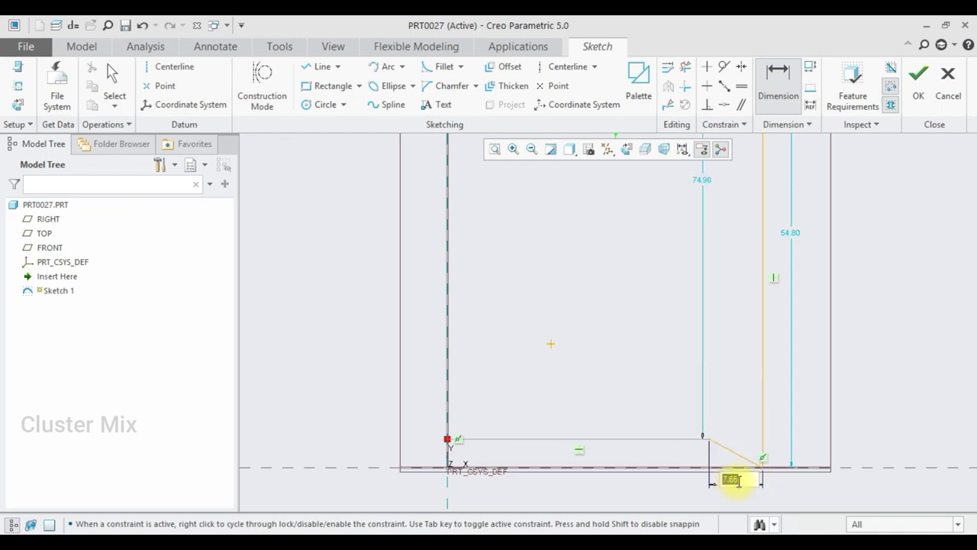
pyautogui.write('0.5')
pyautogui.press('Return')
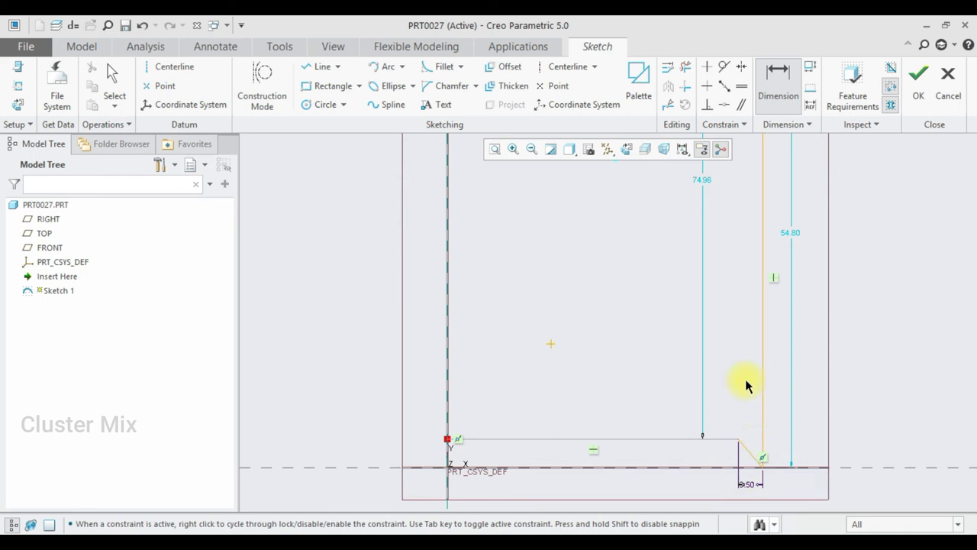
# Dimension the vertical height of the slanted line at the skirt's lower end as 2.
pyautogui.click(738, 441)
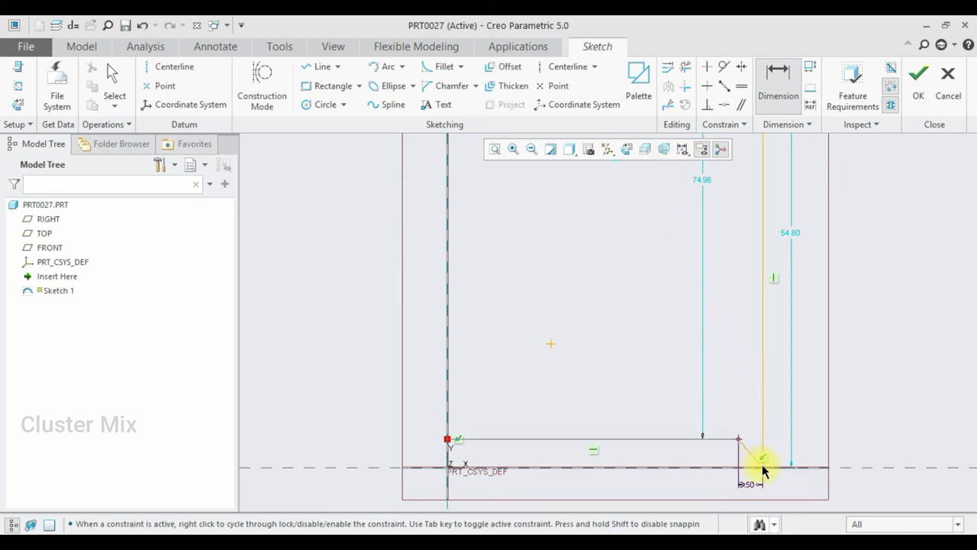
pyautogui.click(770, 466)
pyautogui.middleClick(806, 442)
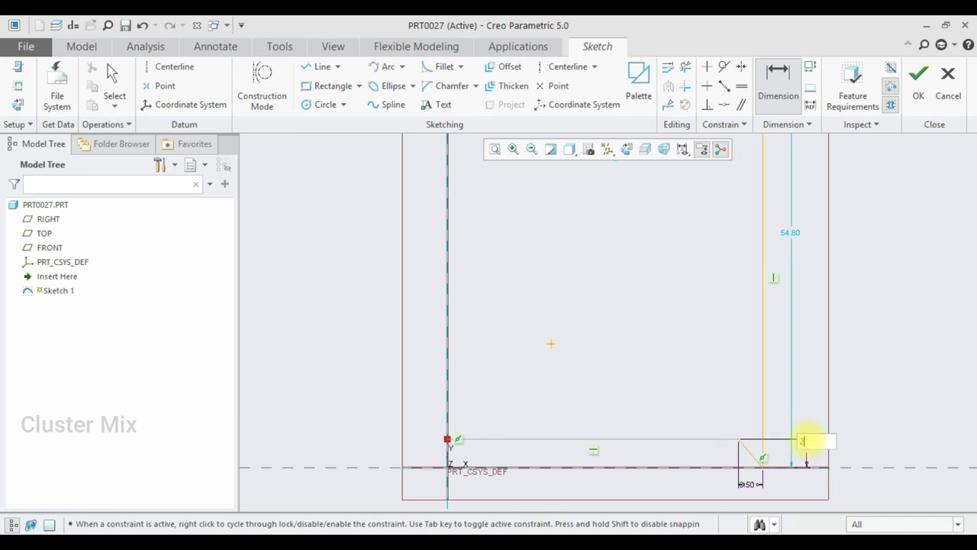
pyautogui.write('2')
pyautogui.press('Return')
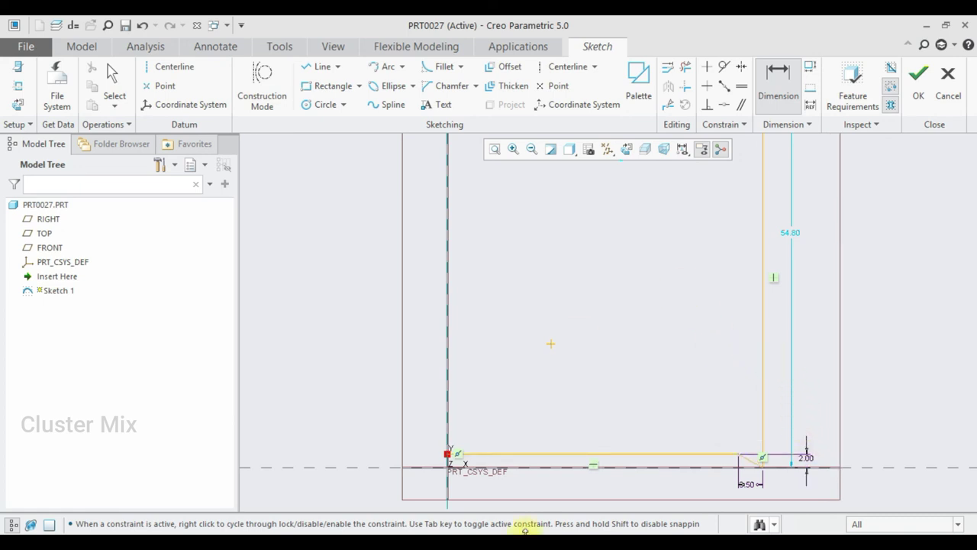
# Close the half-profile with a vertical line along the axis up to the crown arc and finish the sketch.
pyautogui.scroll(-2, 530, 504)
pyautogui.click(341, 69)
pyautogui.scroll(-3, 611, 364)
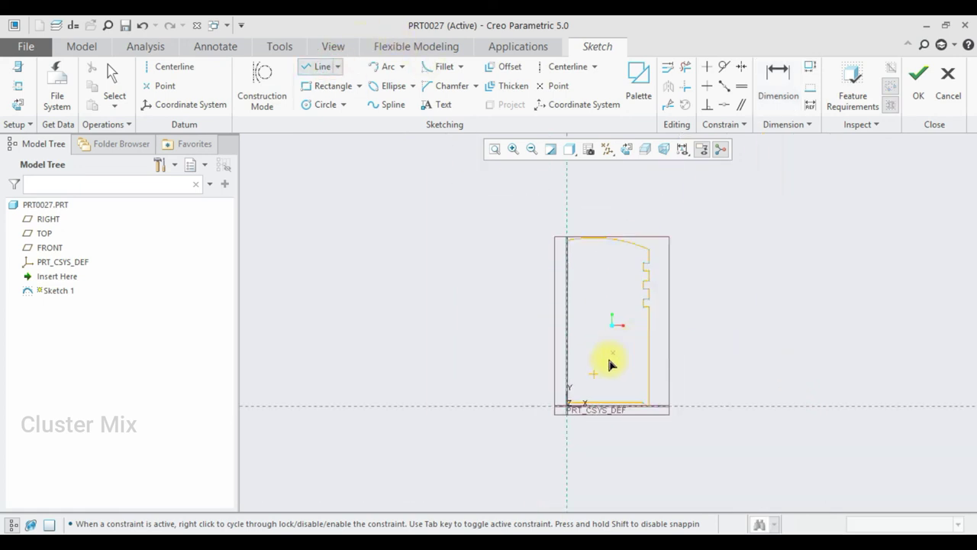
pyautogui.click(568, 406)
pyautogui.click(567, 238)
pyautogui.click(656, 238)
pyautogui.middleClick(768, 264)
pyautogui.scroll(3, 768, 264)
pyautogui.scroll(-3, 781, 260)
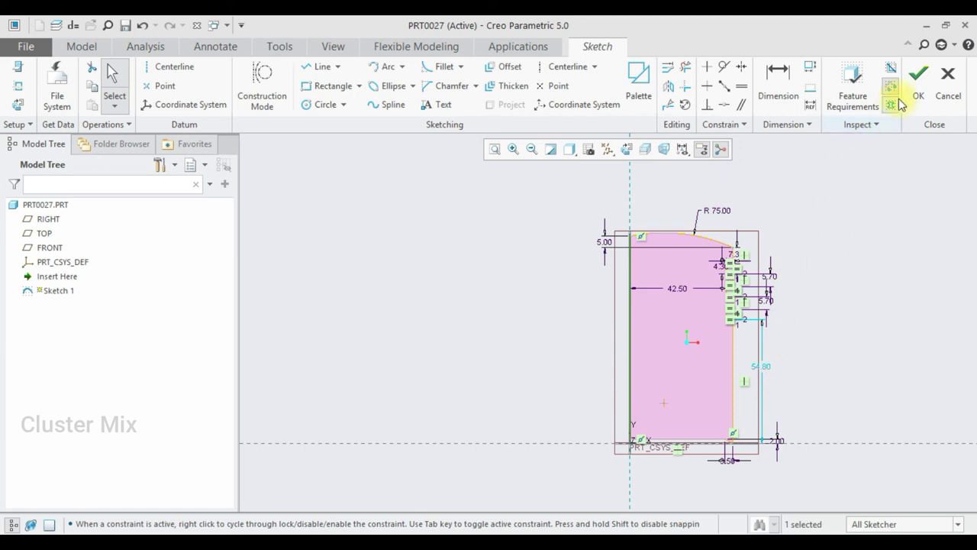
pyautogui.click(918, 76)
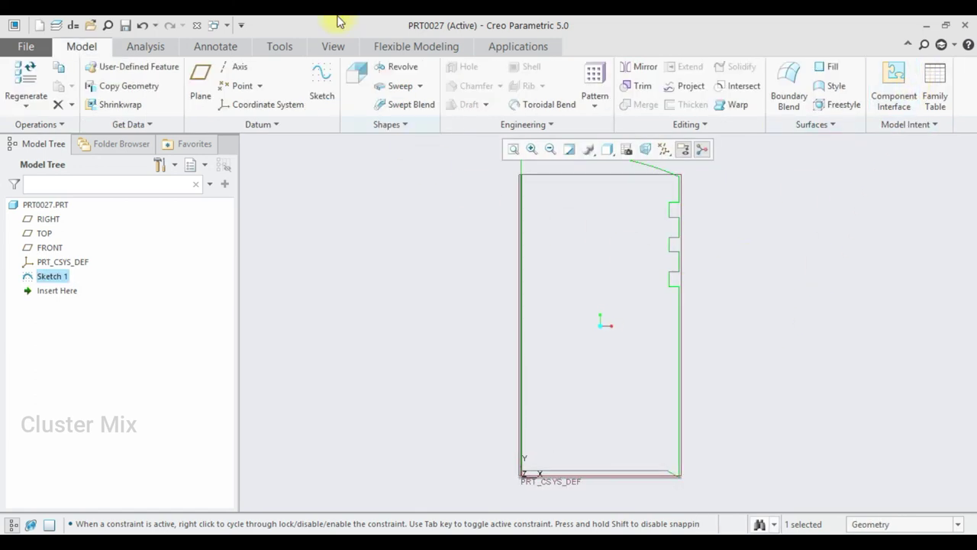
# Revolve the piston half-profile 360 degrees about its vertical axis line into a solid.
pyautogui.click(380, 65)
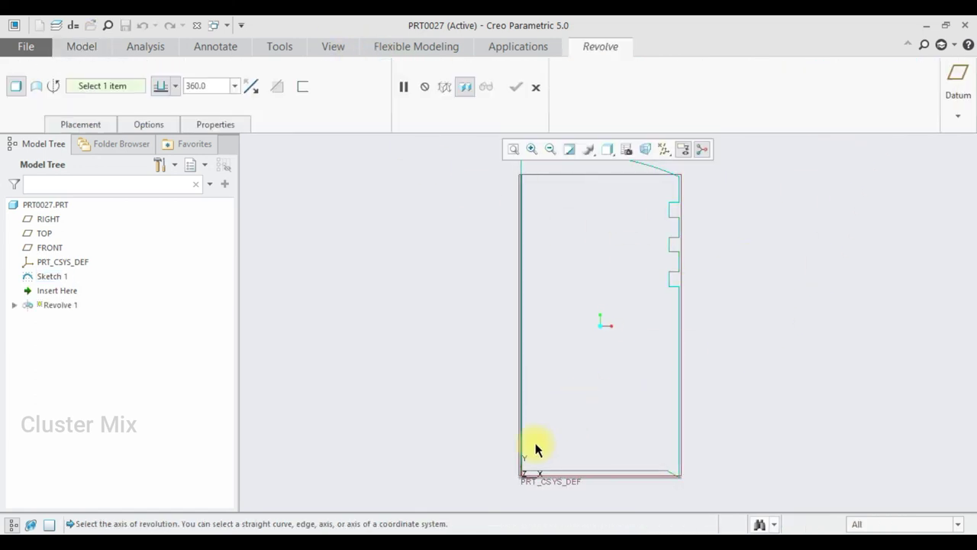
pyautogui.click(524, 474)
pyautogui.scroll(-4, 795, 373)
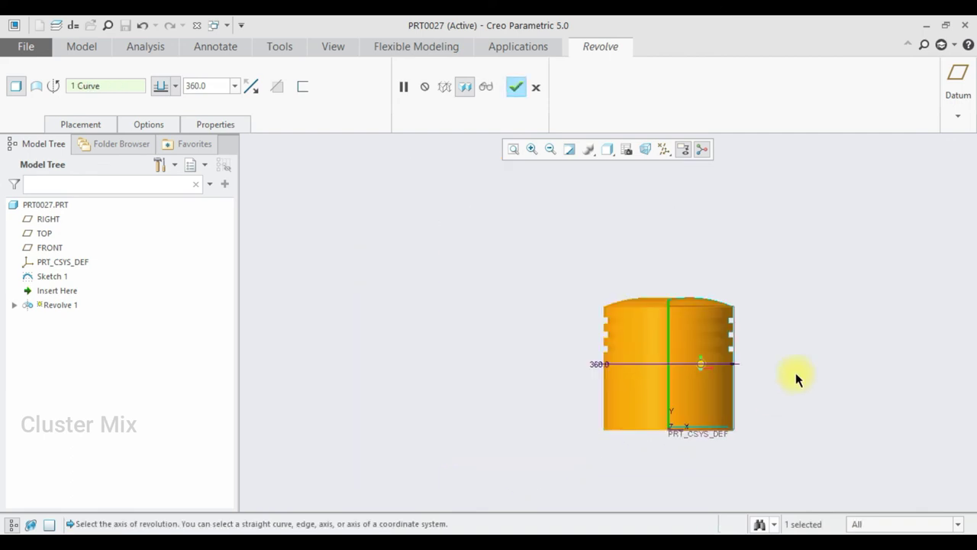
pyautogui.click(516, 90)
# Redefine the piston profile sketch by changing the crown arc's radius.
pyautogui.click(814, 283)
pyautogui.moveTo(814, 283); pyautogui.dragTo(805, 191, button='middle')
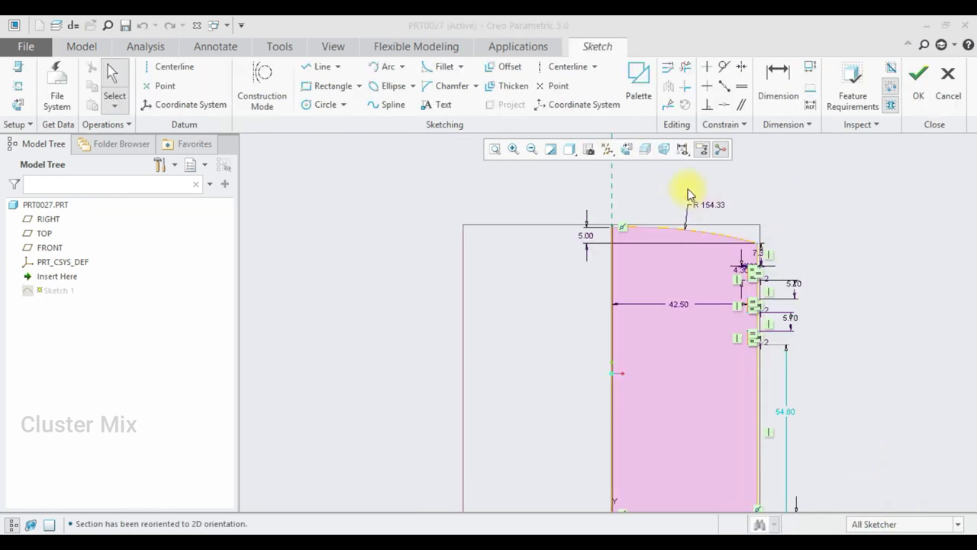
pyautogui.doubleClick(718, 202)
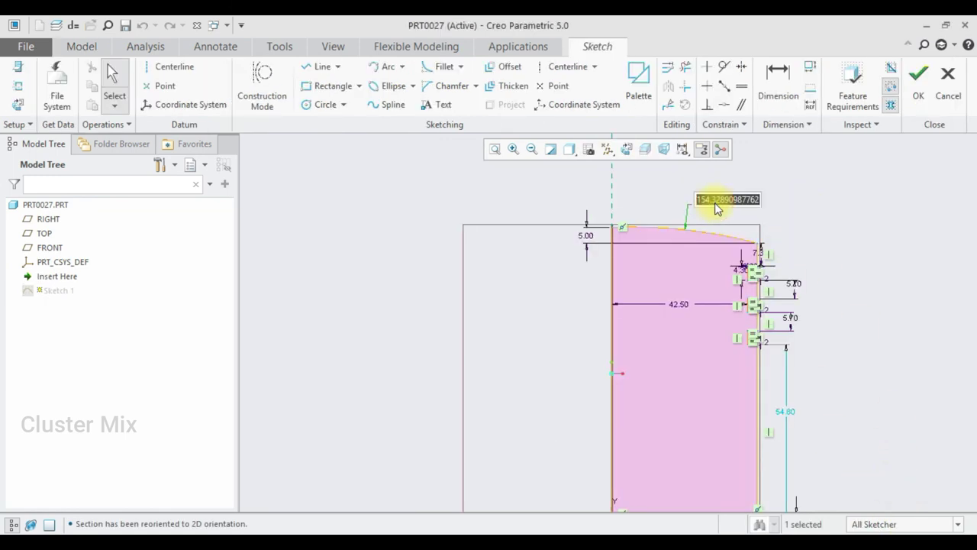
pyautogui.write('1')
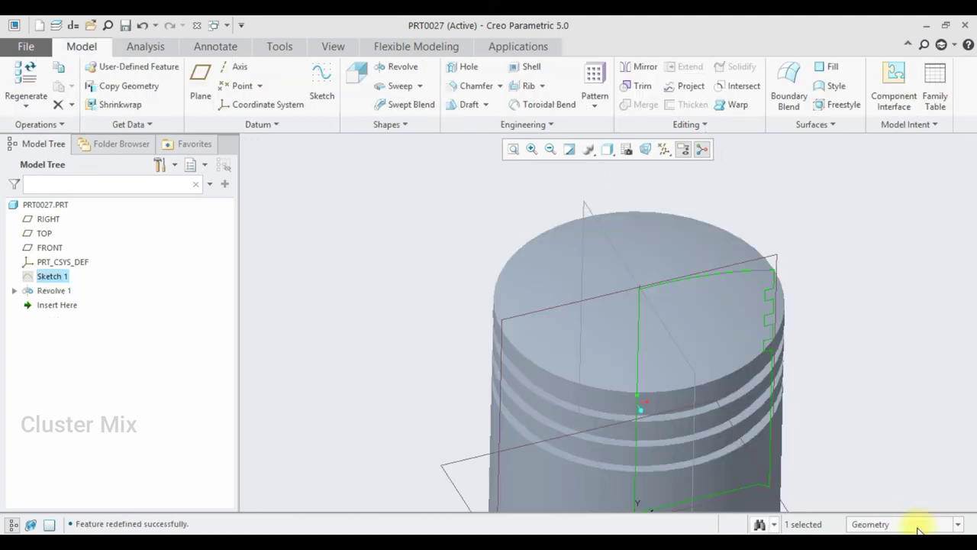
# Shell the piston to a thickness of 1.5, removing the flat face at its skirt end.
pyautogui.scroll(-3, 897, 490)
pyautogui.moveTo(698, 342)
pyautogui.mouseDown(button='middle')
pyautogui.moveTo(678, 262)
pyautogui.moveTo(685, 227)
pyautogui.moveTo(676, 255)
pyautogui.mouseUp(button='middle')
pyautogui.click(527, 66)
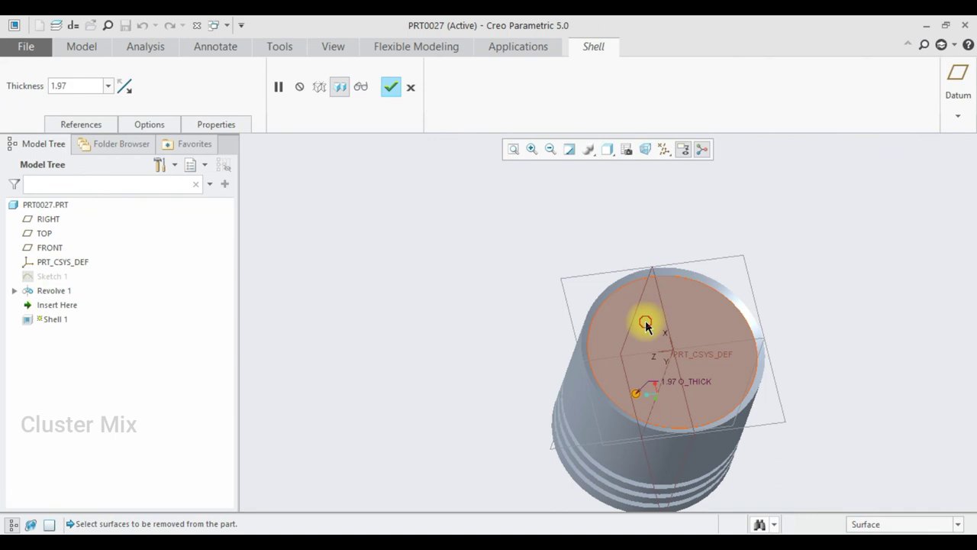
pyautogui.click(649, 313)
pyautogui.doubleClick(74, 87)
pyautogui.write('1')
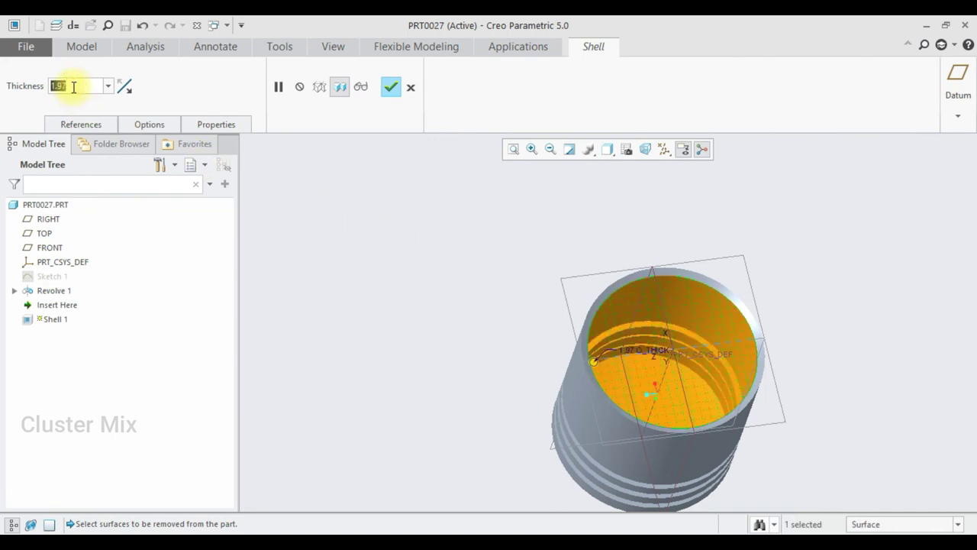
pyautogui.write('.5')
pyautogui.press('Return')
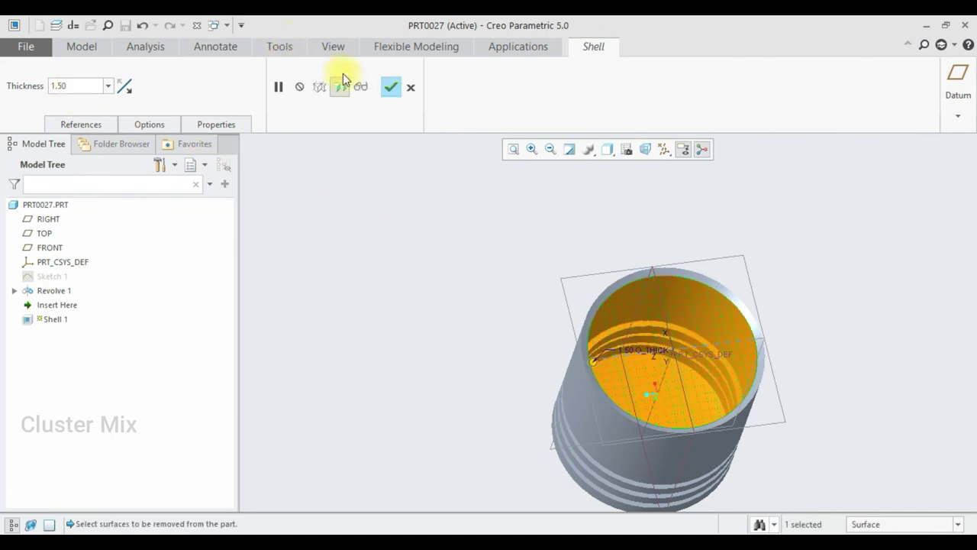
pyautogui.click(389, 86)
# Sketch a circle about 27 mm in diameter on the FRONT plane, centred on the piston's vertical axis in the skirt area.
pyautogui.moveTo(759, 288); pyautogui.dragTo(728, 394, button='middle')
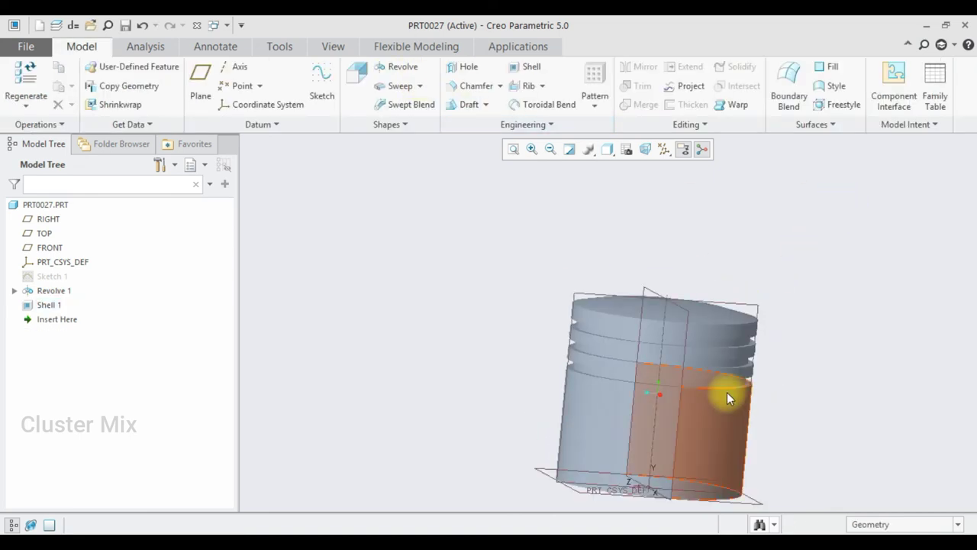
pyautogui.click(658, 292)
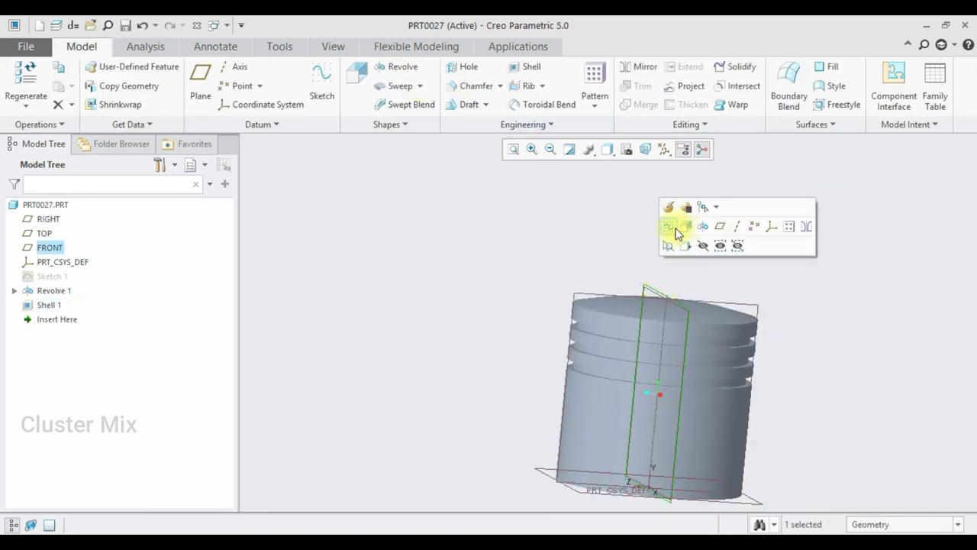
pyautogui.click(685, 232)
pyautogui.click(17, 105)
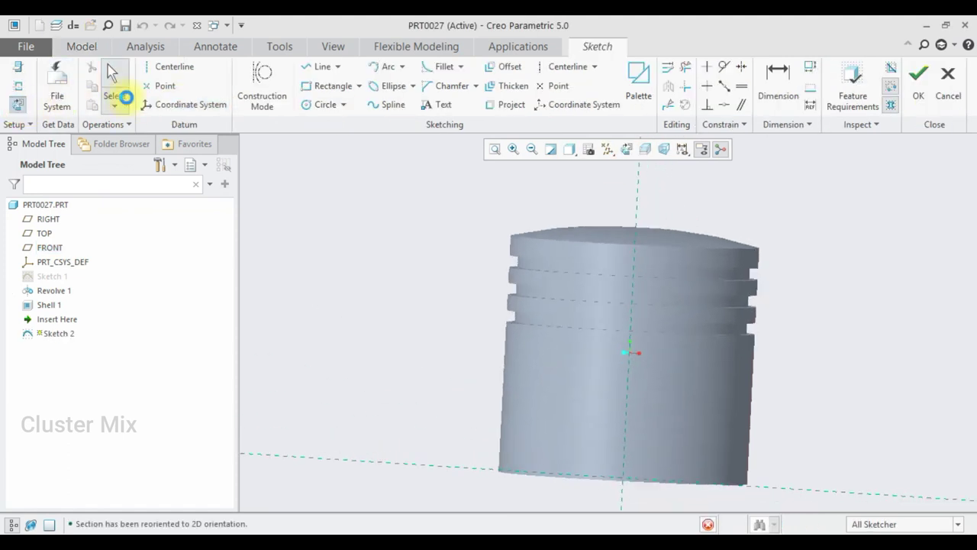
pyautogui.click(321, 104)
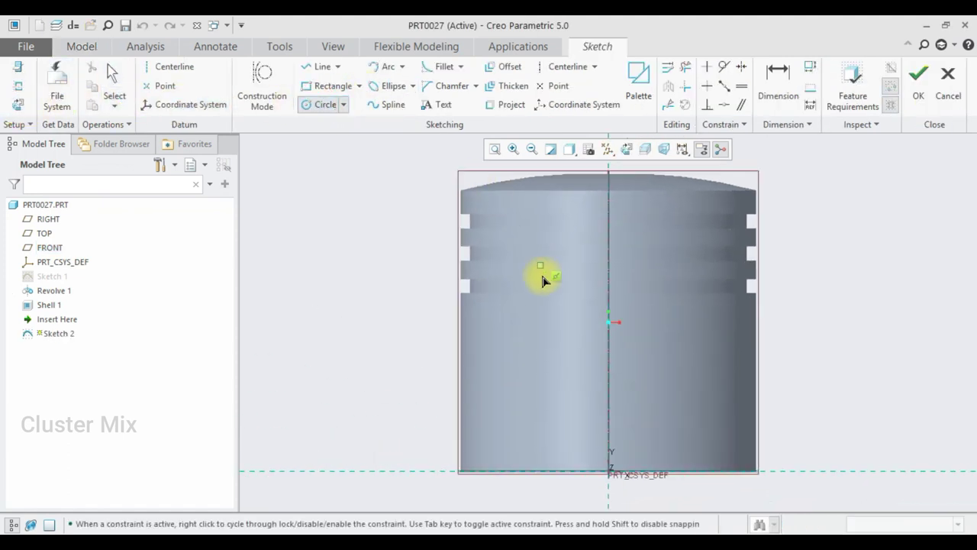
pyautogui.click(607, 380)
pyautogui.click(580, 345)
pyautogui.middleClick(610, 355)
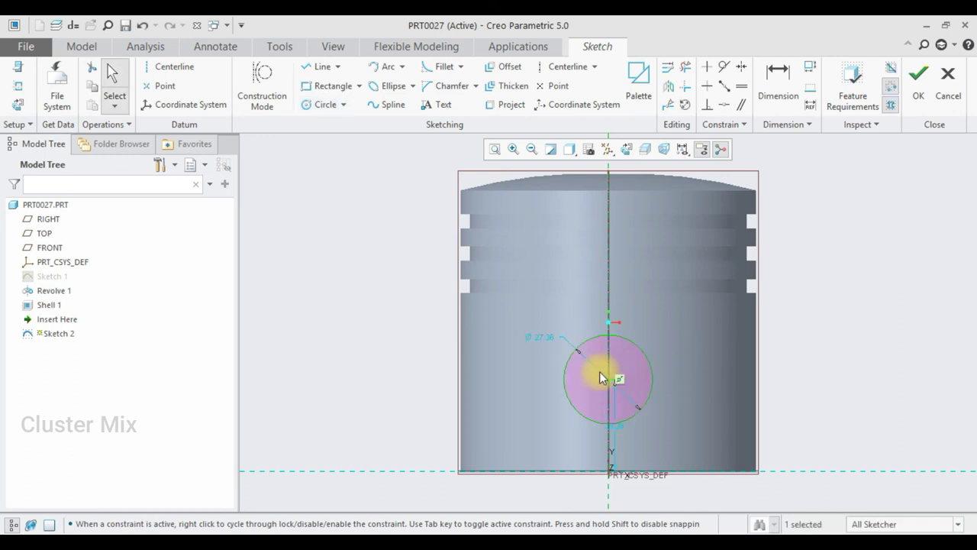
# Set the circle's diameter to 33.8 and its centre's distance from the lowest ring groove's bottom edge to 54/2.
pyautogui.doubleClick(544, 338)
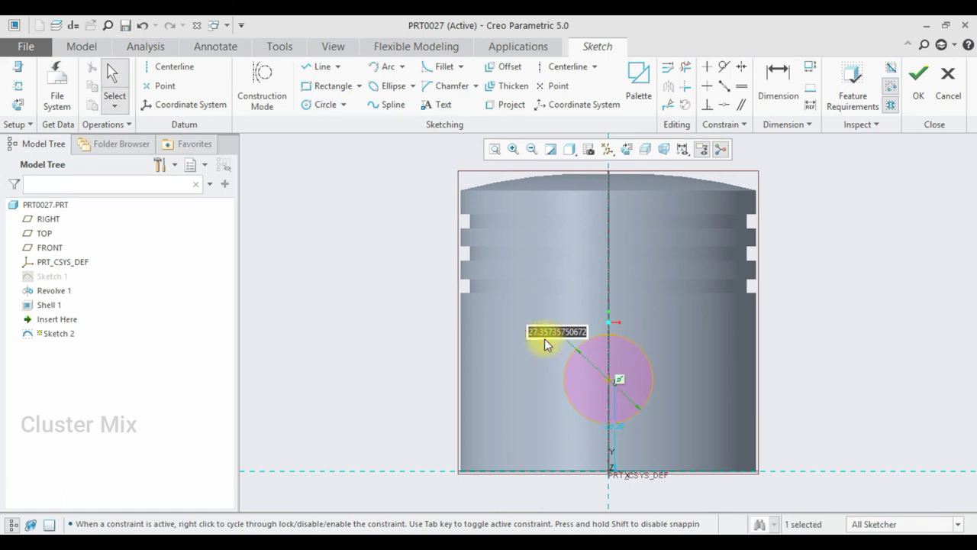
pyautogui.write('33.')
pyautogui.press('Return')
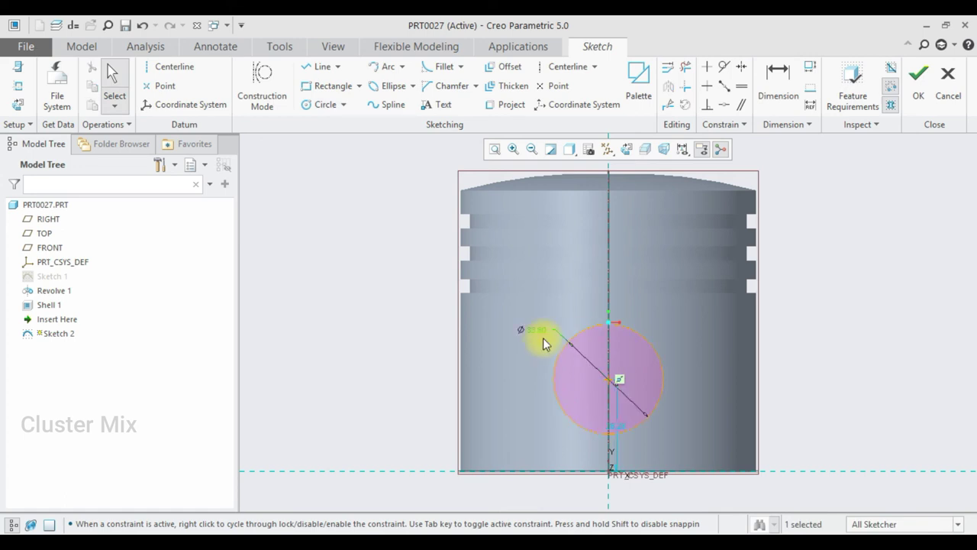
pyautogui.click(705, 387)
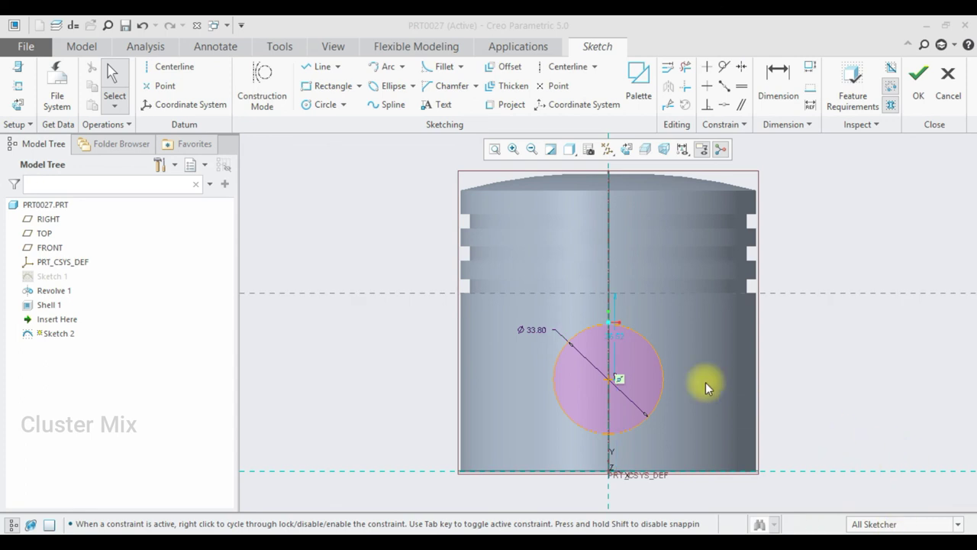
pyautogui.doubleClick(614, 335)
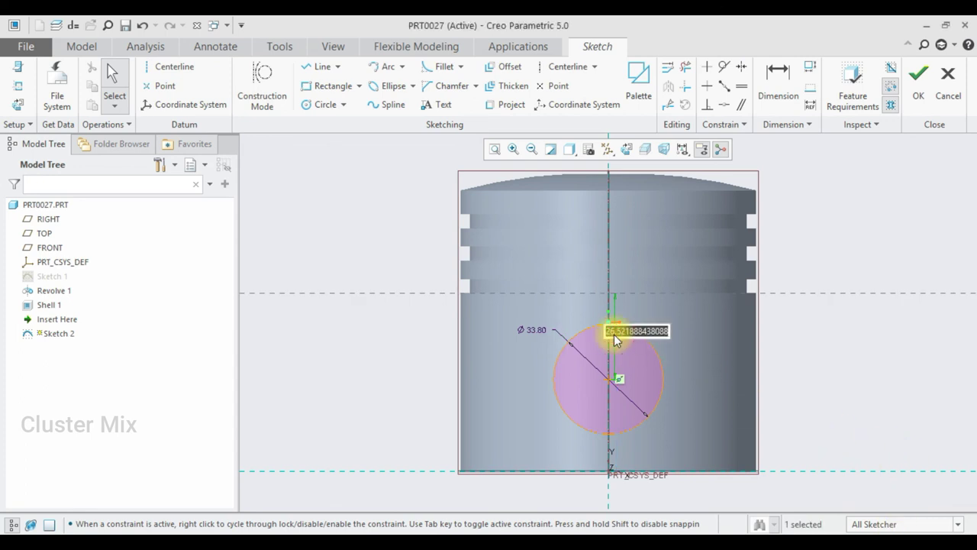
pyautogui.write('54/2')
pyautogui.press('Return')
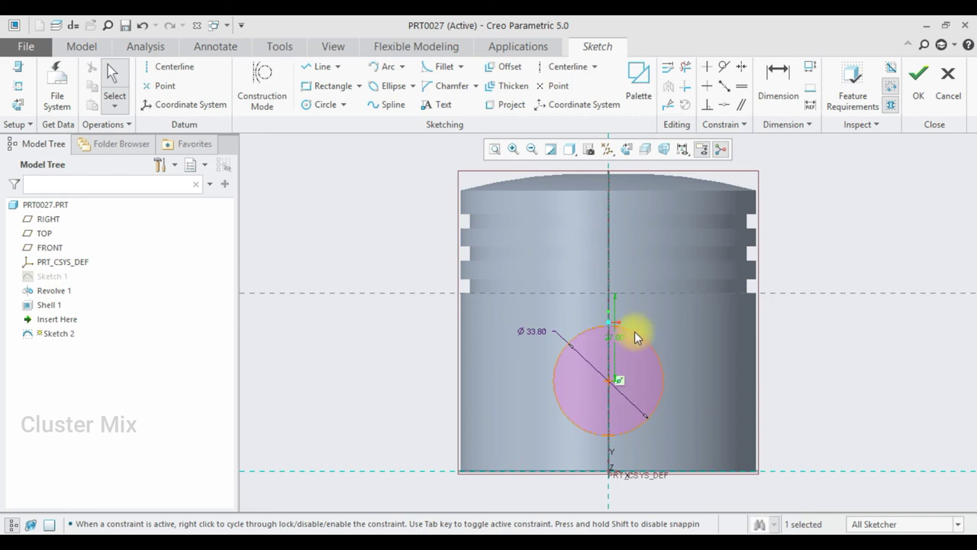
# Finish the sketch and extrude the circle as a solid boss with the Through All depth option towards the piston wall.
pyautogui.click(916, 80)
pyautogui.moveTo(774, 297)
pyautogui.mouseDown(button='middle')
pyautogui.moveTo(677, 253)
pyautogui.moveTo(711, 218)
pyautogui.moveTo(588, 207)
pyautogui.mouseUp(button='middle')
pyautogui.click(345, 84)
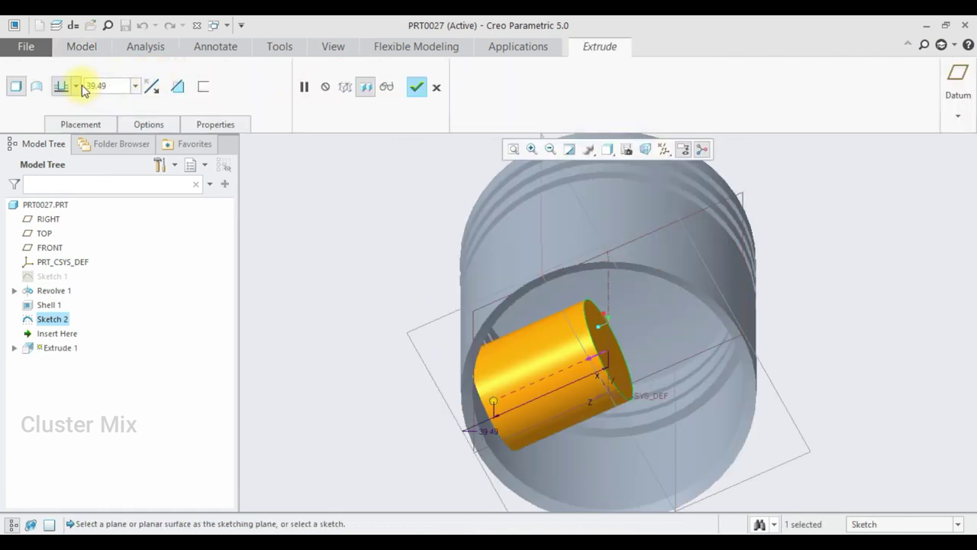
pyautogui.click(76, 87)
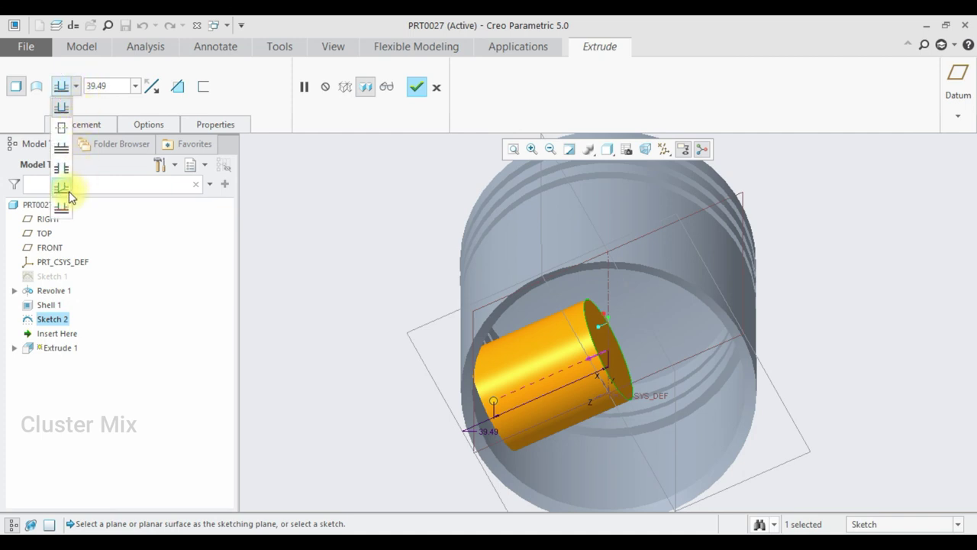
pyautogui.click(69, 170)
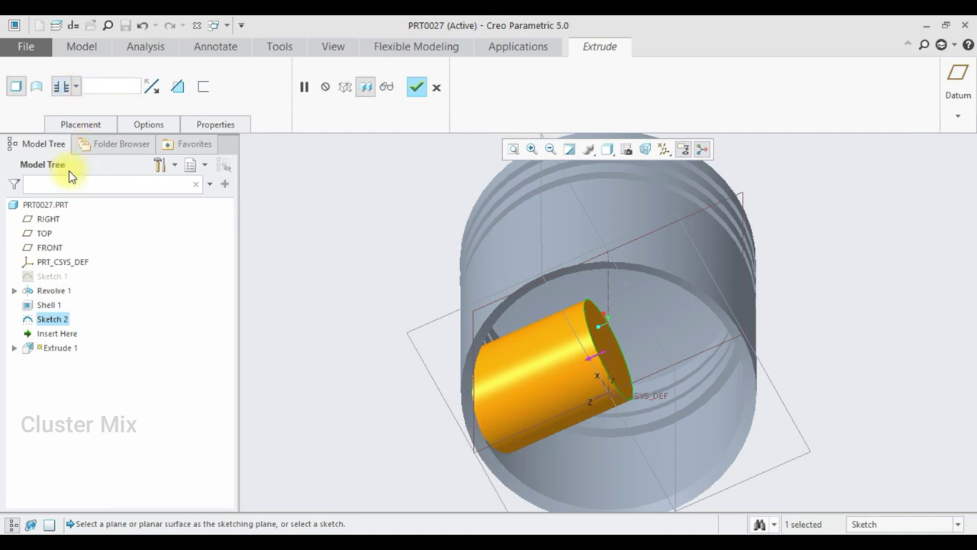
pyautogui.click(76, 124)
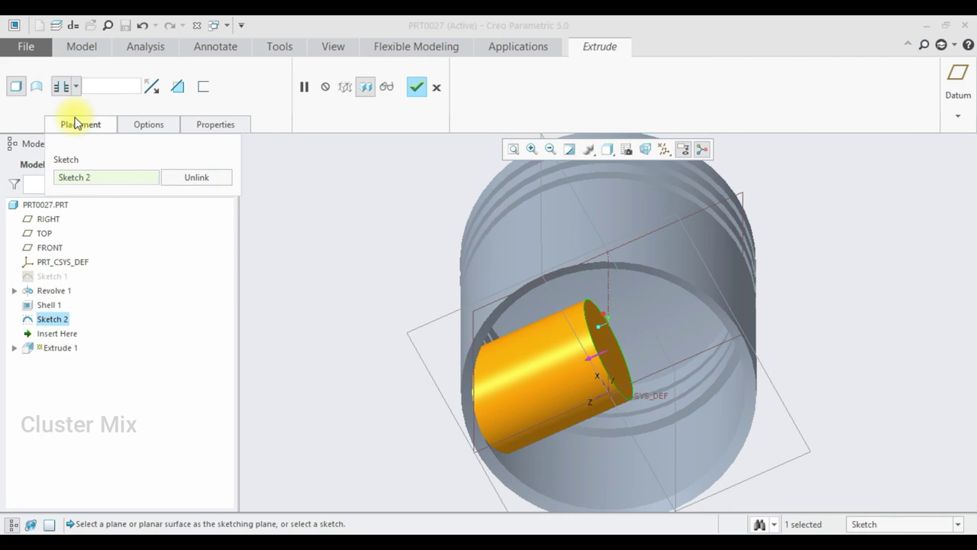
pyautogui.click(76, 123)
pyautogui.click(416, 87)
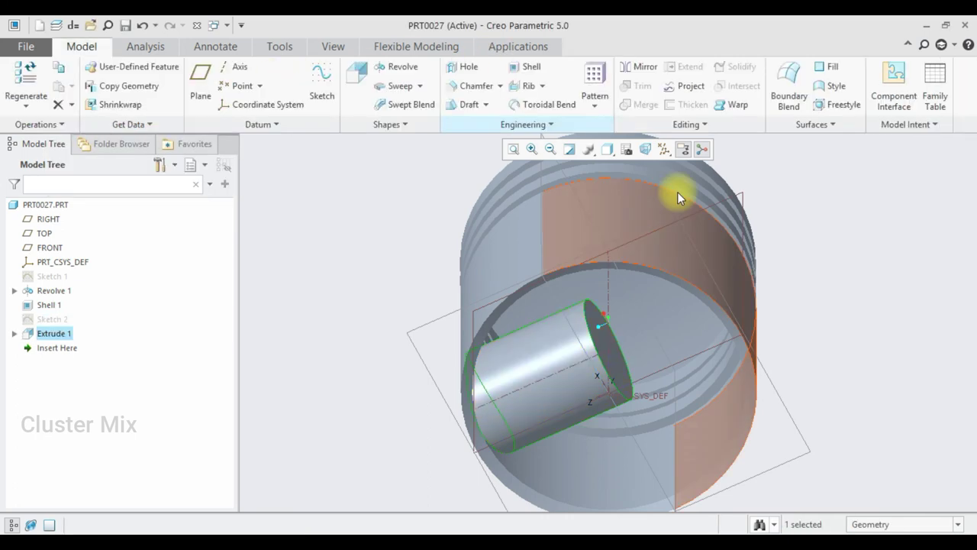
# Mirror the cylindrical boss extrusion about the FRONT plane.
pyautogui.click(887, 203)
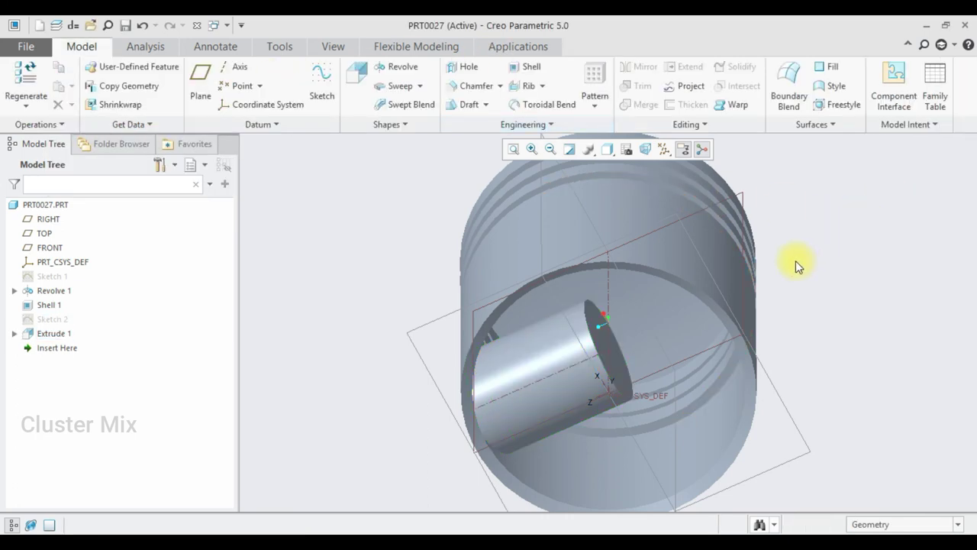
pyautogui.click(50, 339)
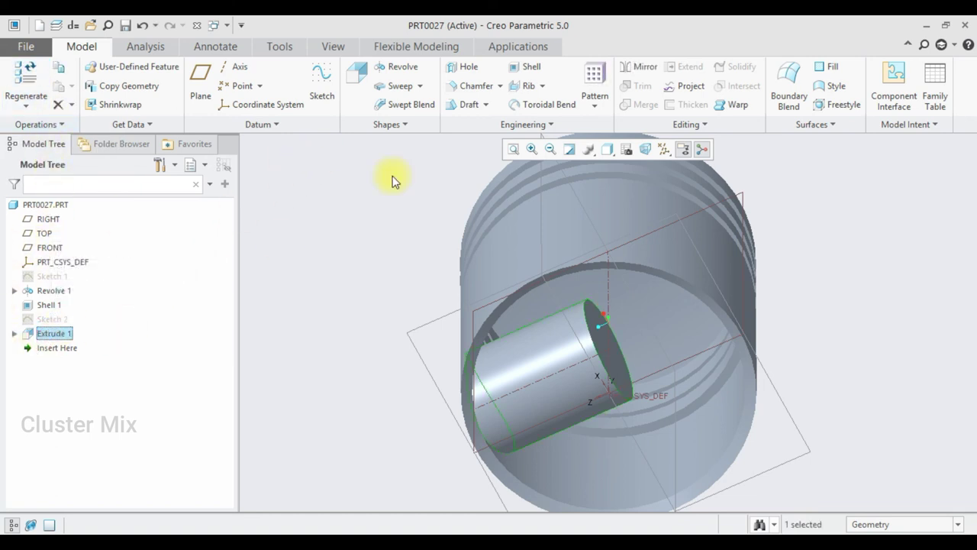
pyautogui.click(620, 68)
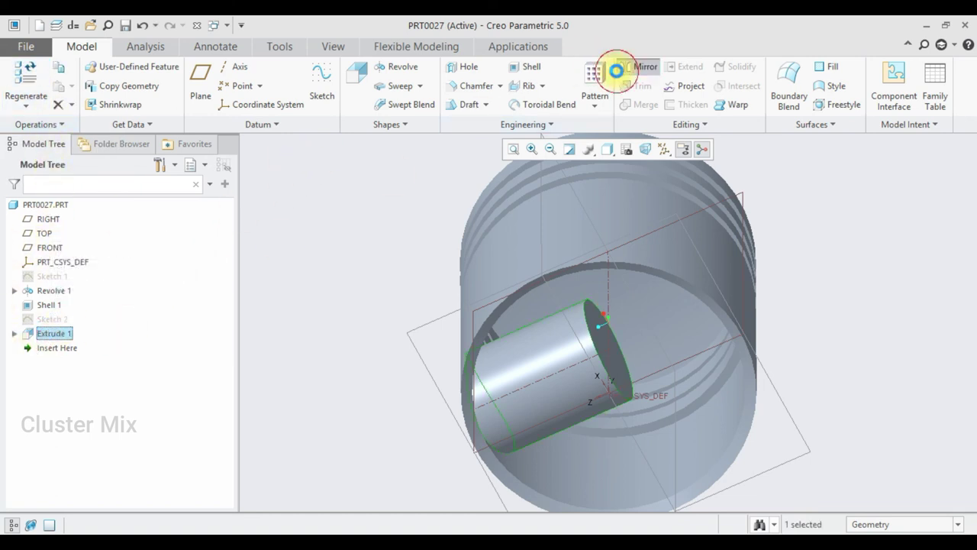
pyautogui.click(559, 310)
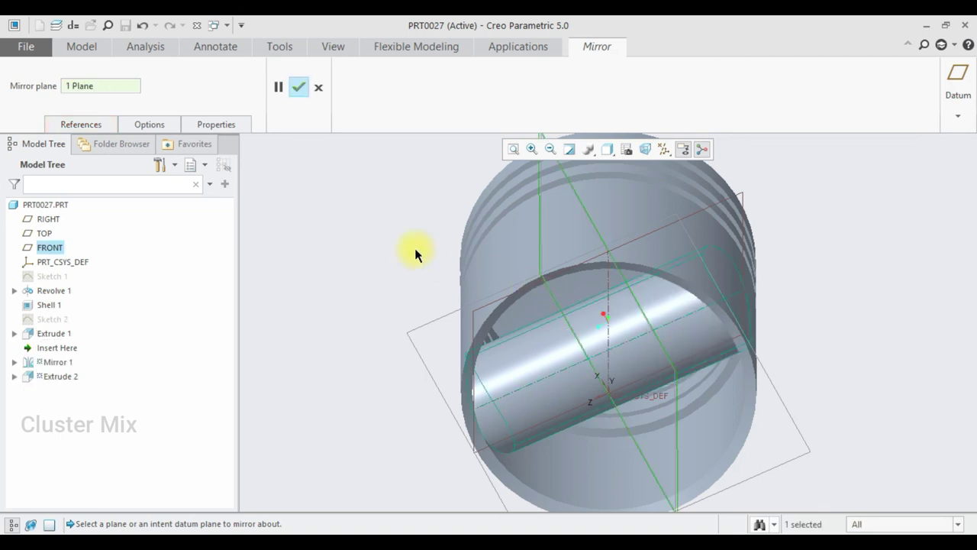
pyautogui.click(296, 86)
pyautogui.moveTo(497, 298); pyautogui.dragTo(546, 285, button='middle')
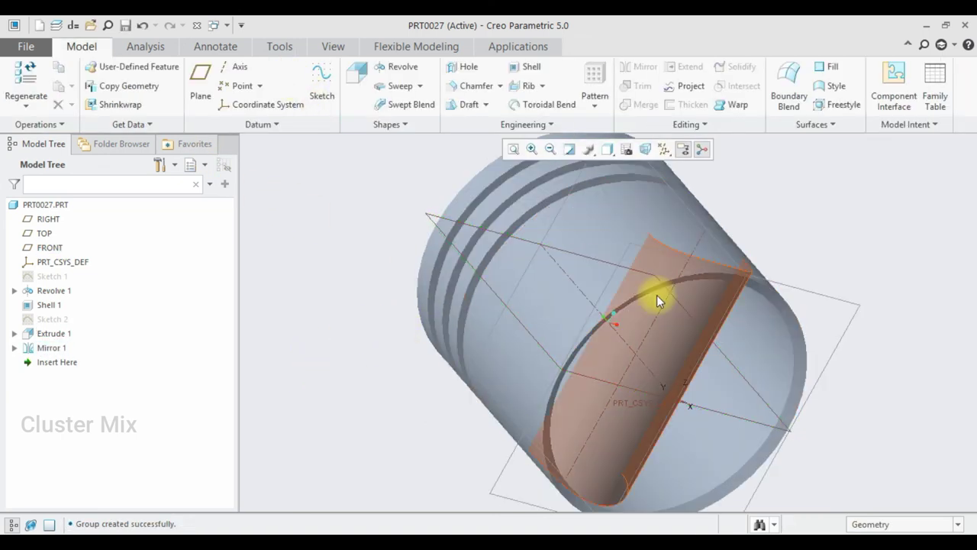
# Cut the middle out of the cylindrical boss by extruding Sketch 2 symmetrically, removing material with a depth of 39.49.
pyautogui.click(45, 319)
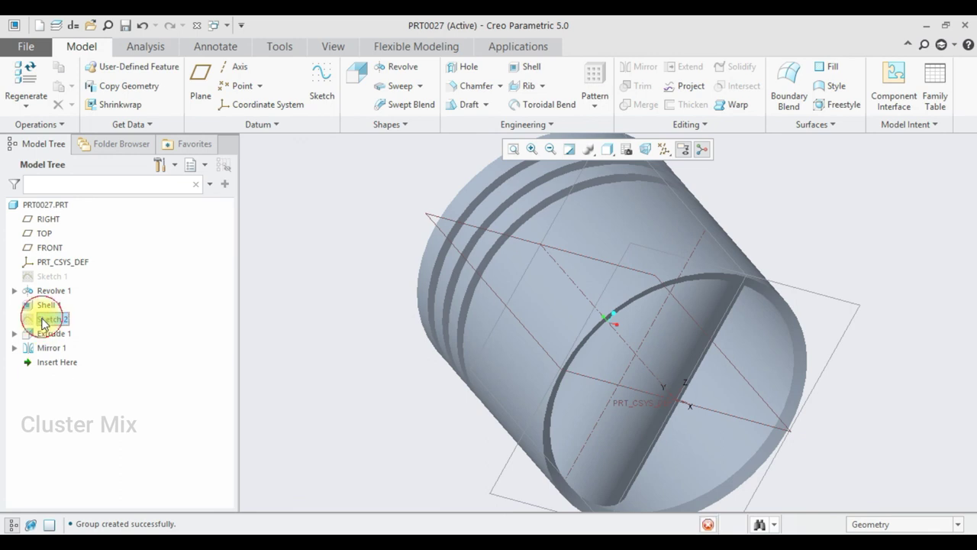
pyautogui.click(66, 252)
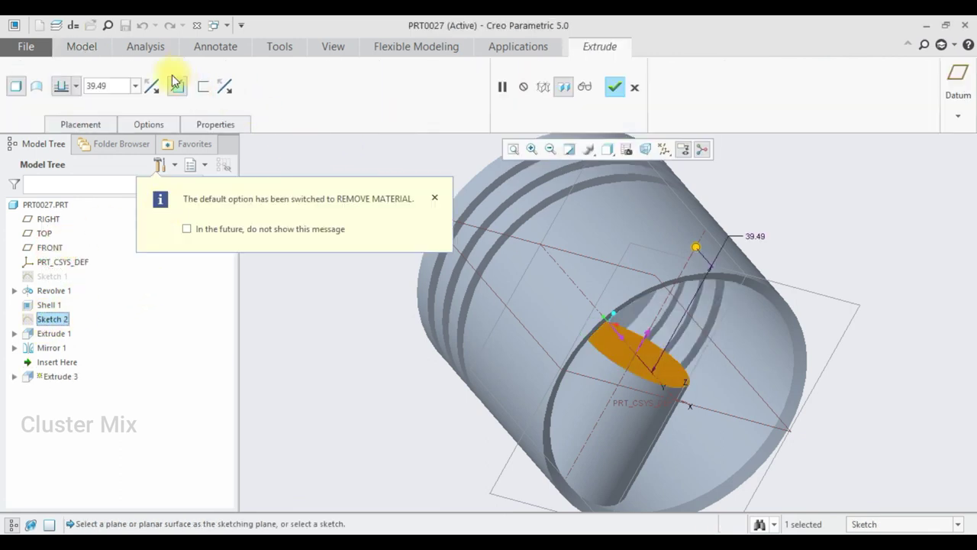
pyautogui.click(72, 87)
pyautogui.click(64, 126)
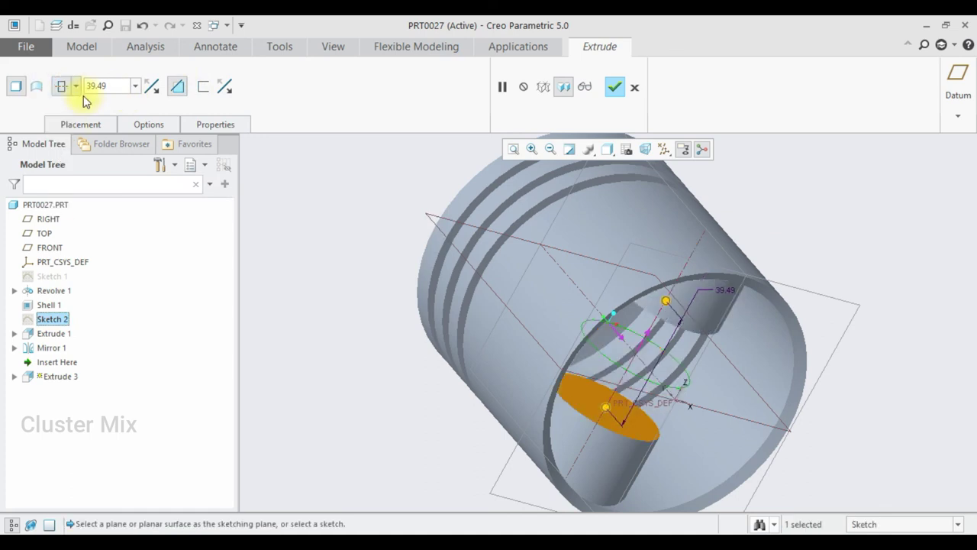
pyautogui.doubleClick(96, 87)
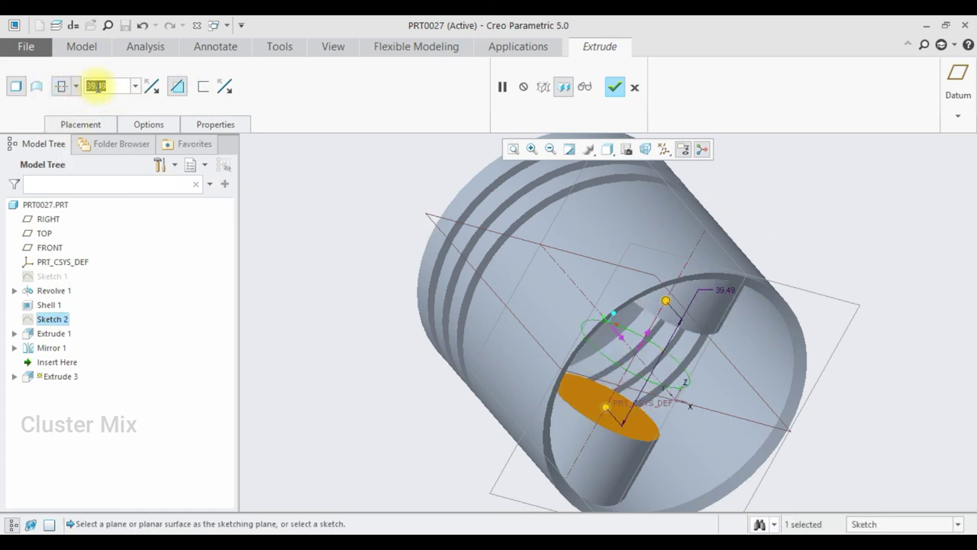
pyautogui.click(614, 86)
pyautogui.moveTo(827, 272)
pyautogui.mouseDown(button='middle')
pyautogui.moveTo(774, 264)
pyautogui.moveTo(796, 277)
pyautogui.moveTo(818, 259)
pyautogui.moveTo(831, 268)
pyautogui.mouseUp(button='middle')
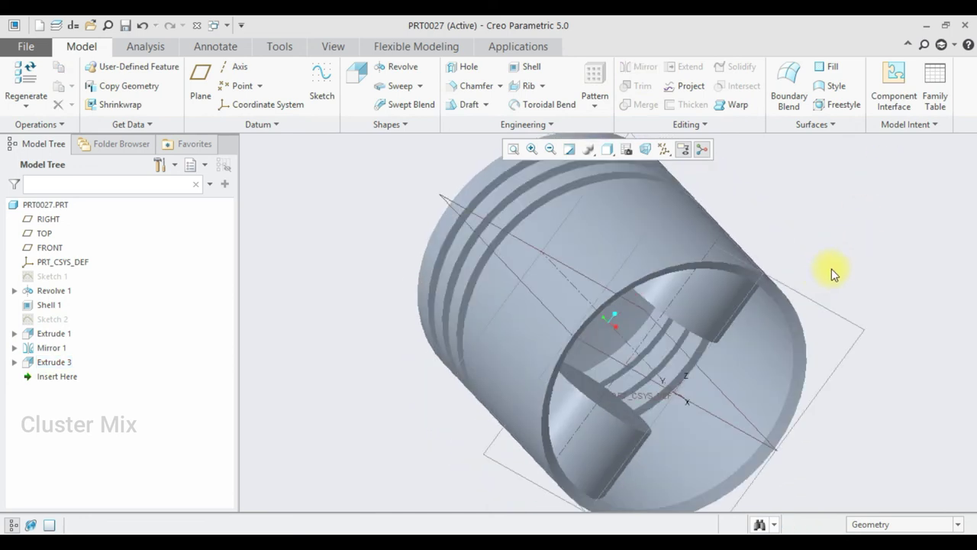
# Sketch a circle on the FRONT plane centred where the boss axis meets the piston's vertical axis.
pyautogui.click(535, 294)
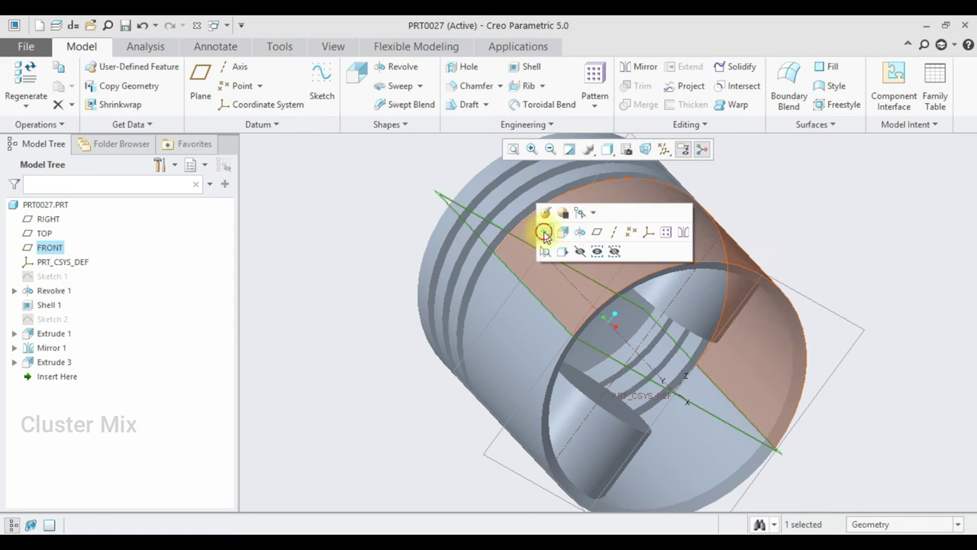
pyautogui.click(544, 235)
pyautogui.click(17, 103)
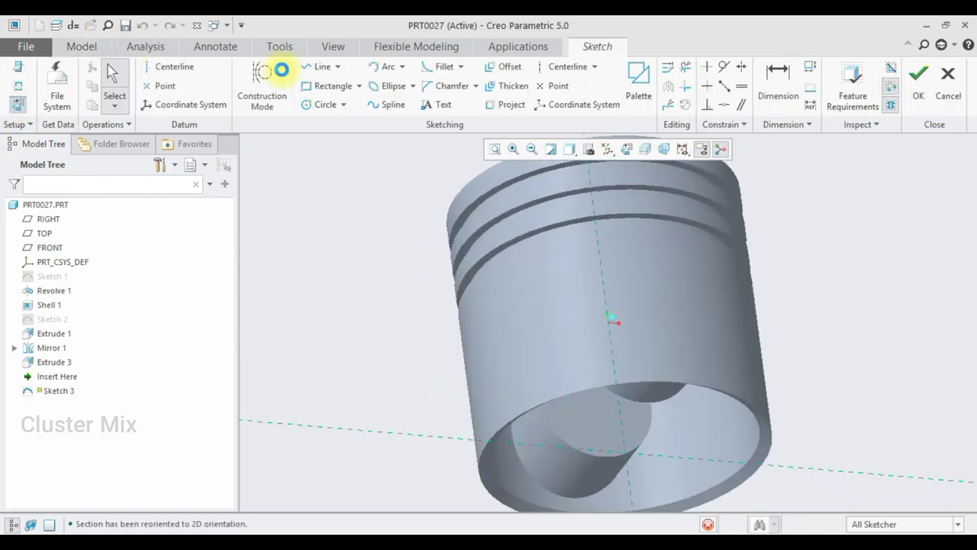
pyautogui.click(318, 104)
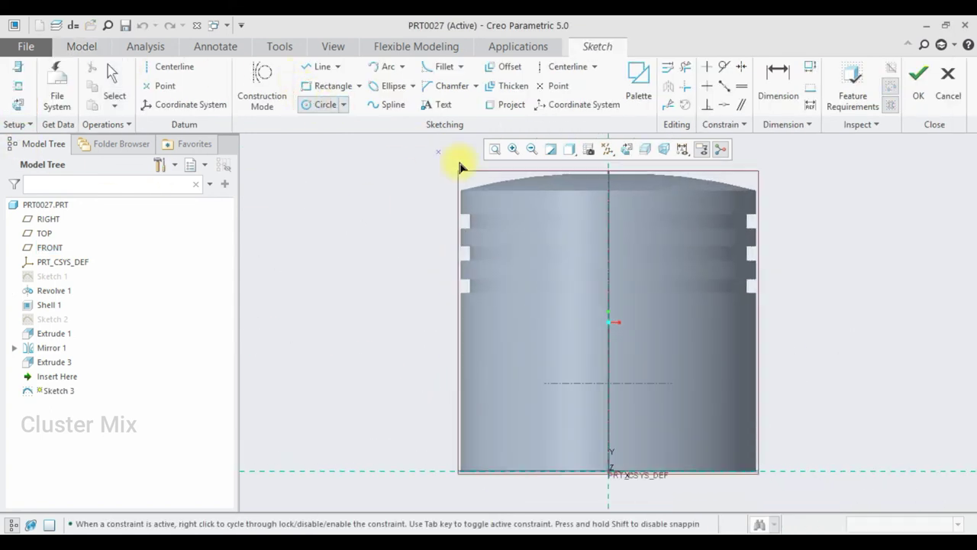
pyautogui.click(608, 383)
pyautogui.click(592, 357)
pyautogui.middleClick(571, 355)
# Set the new circle's diameter to 33.8, the same as the bosses, and finish the sketch.
pyautogui.click(550, 353)
pyautogui.doubleClick(550, 353)
pyautogui.write('33')
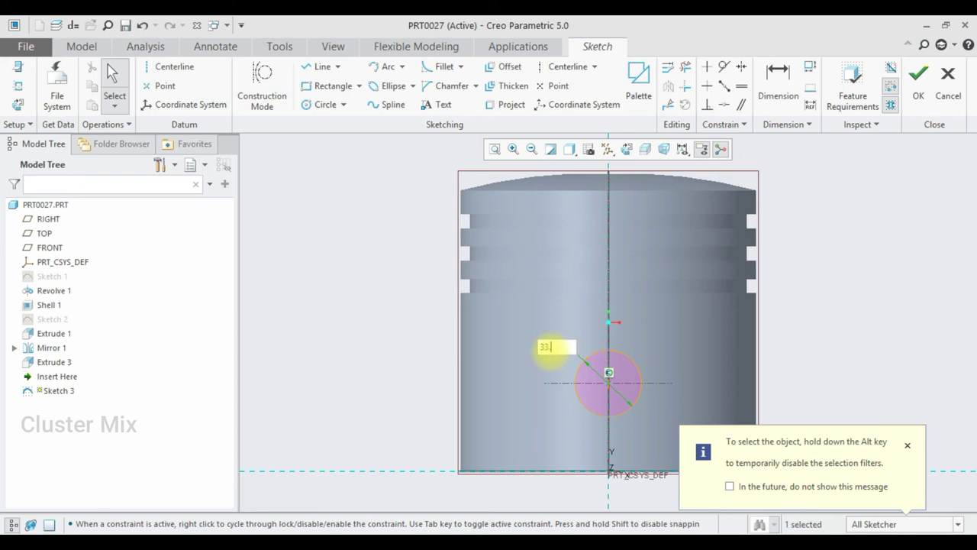
pyautogui.press('Return')
pyautogui.click(912, 72)
# Extrude the new circle symmetrically about the FRONT plane with a total depth of 100.
pyautogui.click(359, 74)
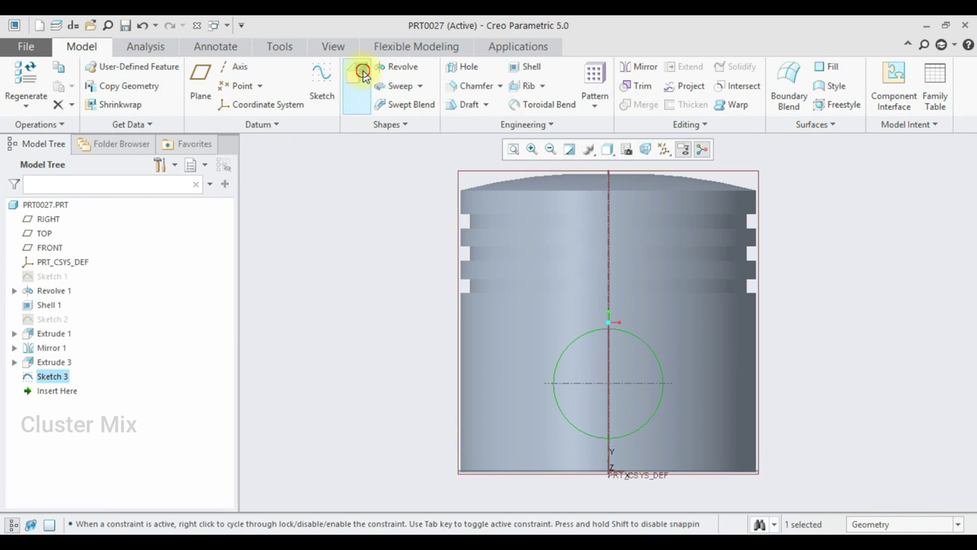
pyautogui.click(76, 85)
pyautogui.click(63, 125)
pyautogui.moveTo(865, 279); pyautogui.dragTo(619, 422, button='middle')
pyautogui.moveTo(560, 403); pyautogui.dragTo(496, 432)
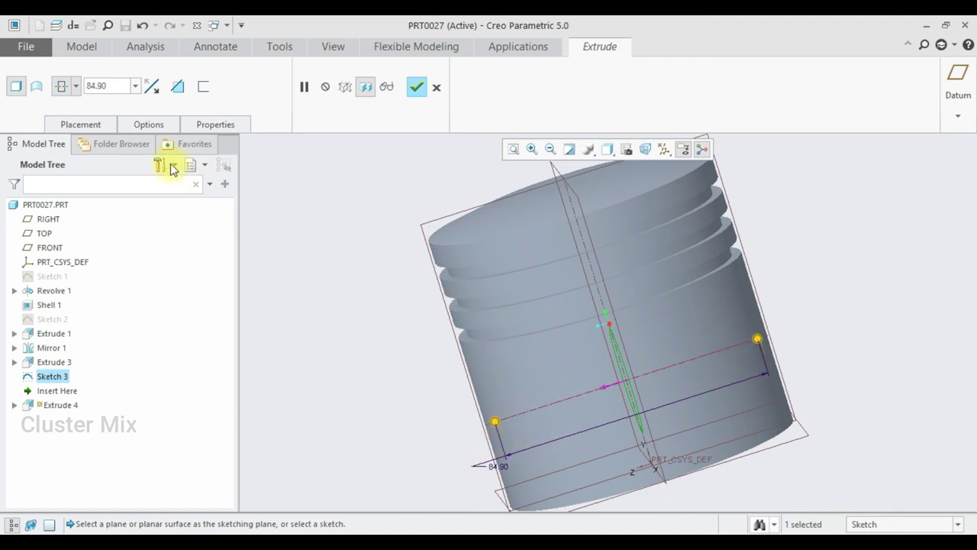
pyautogui.doubleClick(96, 87)
pyautogui.write('100')
pyautogui.press('Return')
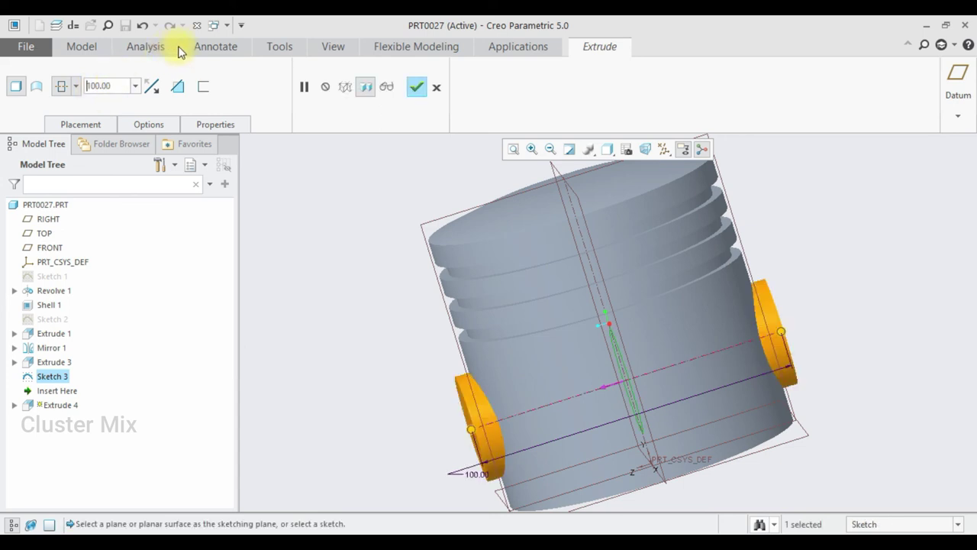
# Make the extrusion remove material to cut the pin hole through both skirt walls, complete it, and restore the default view.
pyautogui.click(177, 86)
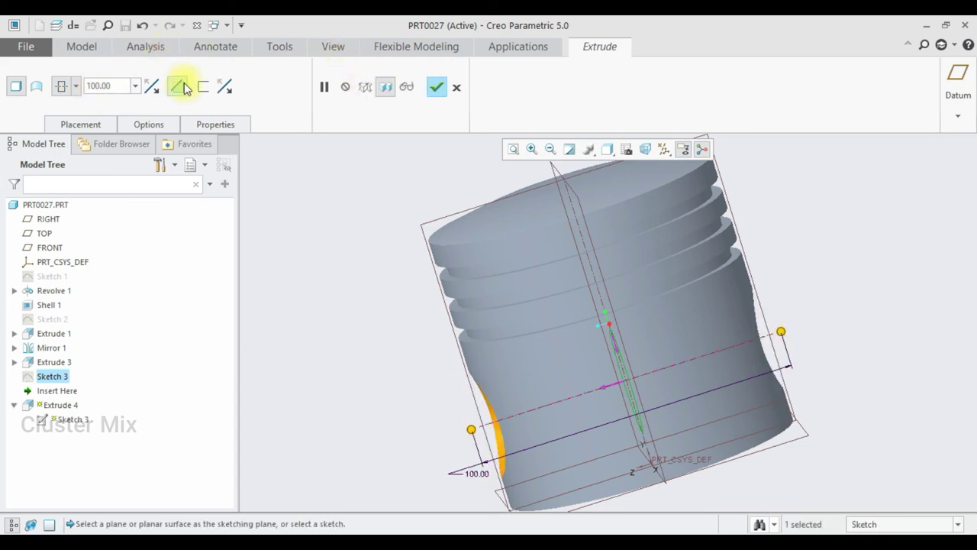
pyautogui.click(438, 88)
pyautogui.moveTo(857, 257); pyautogui.dragTo(832, 416, button='middle')
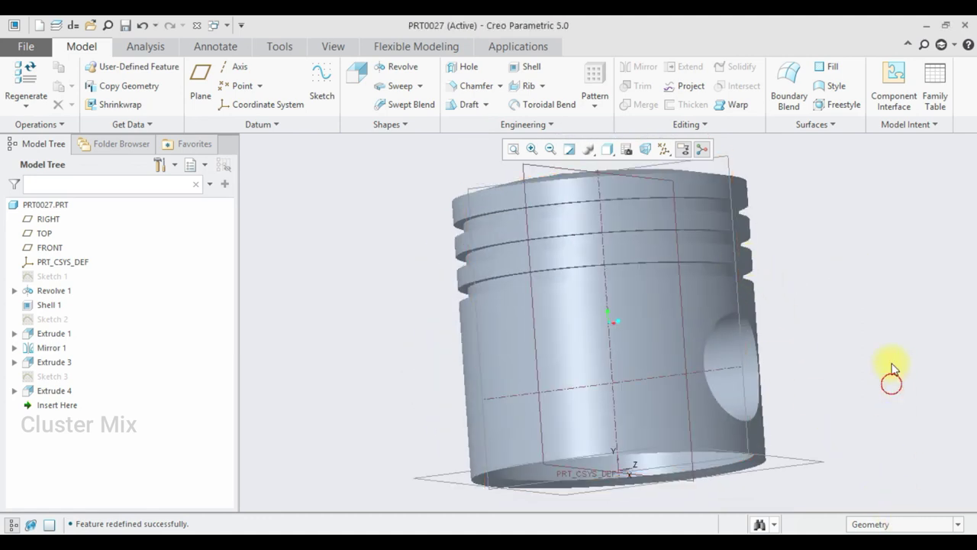
pyautogui.moveTo(862, 290); pyautogui.dragTo(826, 343, button='middle')
pyautogui.hotkey('ctrl', 'd')
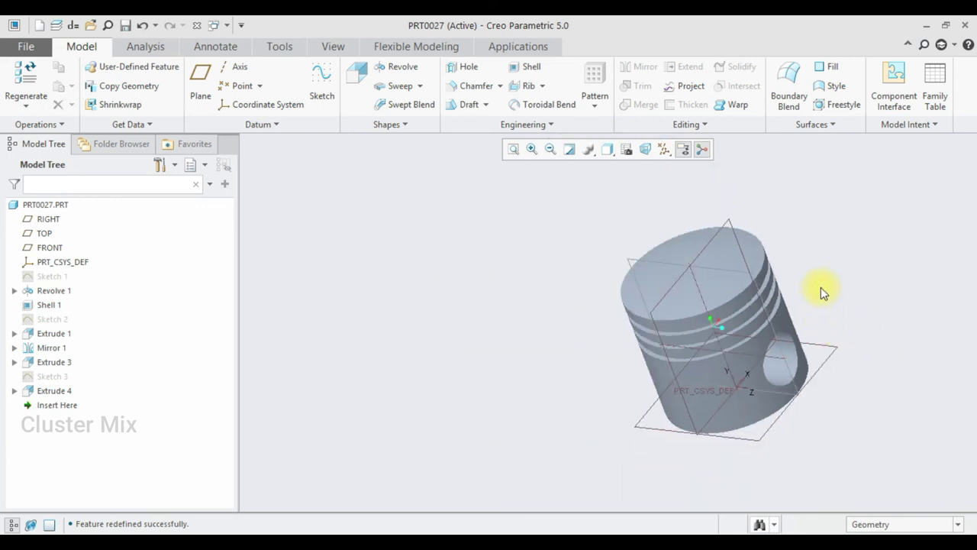
# Create a new drawing drw0001 of prt0027.prt without the default template, using an empty landscape sheet of size C.
pyautogui.click(29, 49)
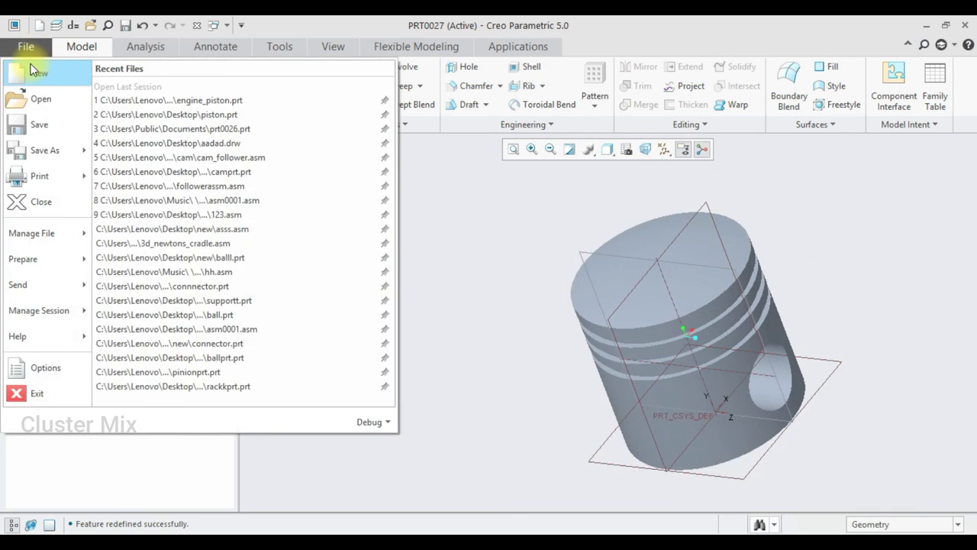
pyautogui.click(33, 68)
pyautogui.click(359, 281)
pyautogui.click(346, 405)
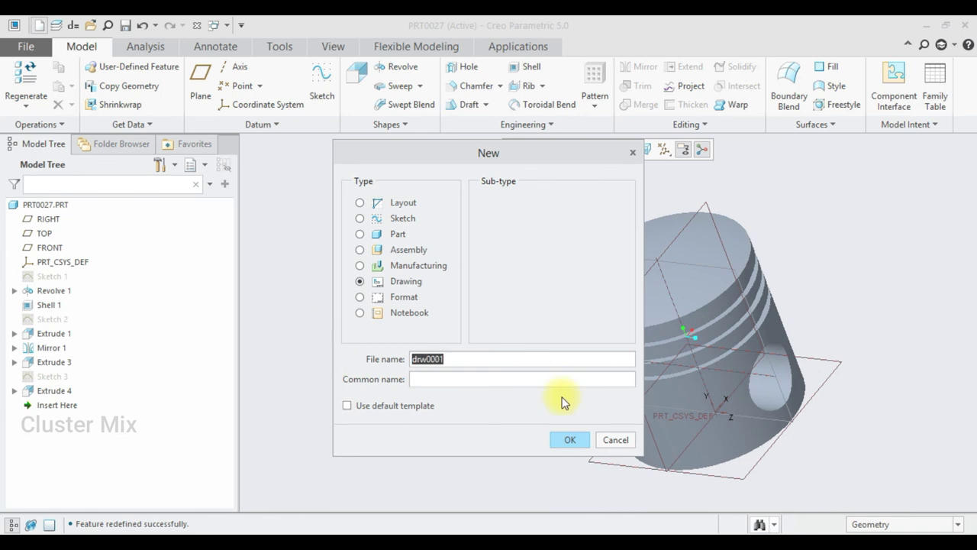
pyautogui.click(565, 440)
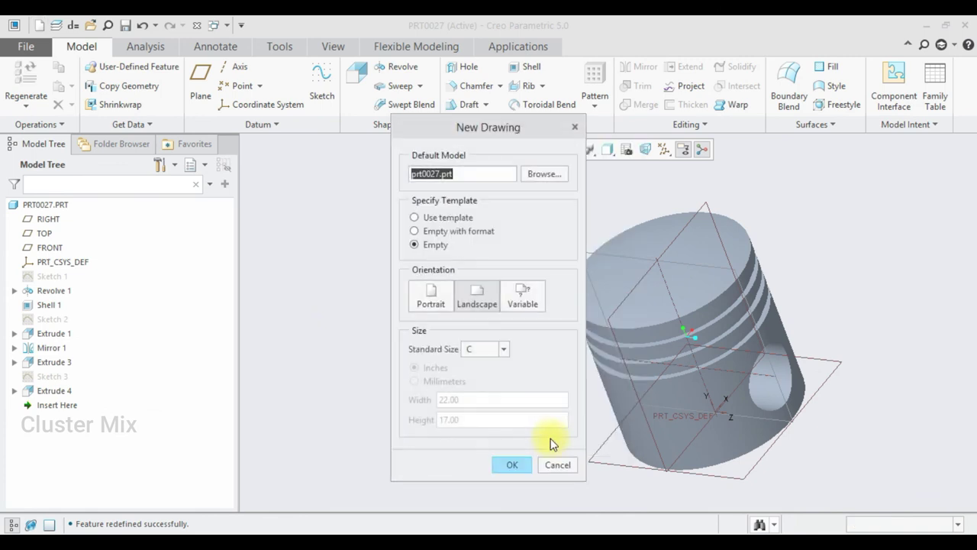
pyautogui.click(511, 463)
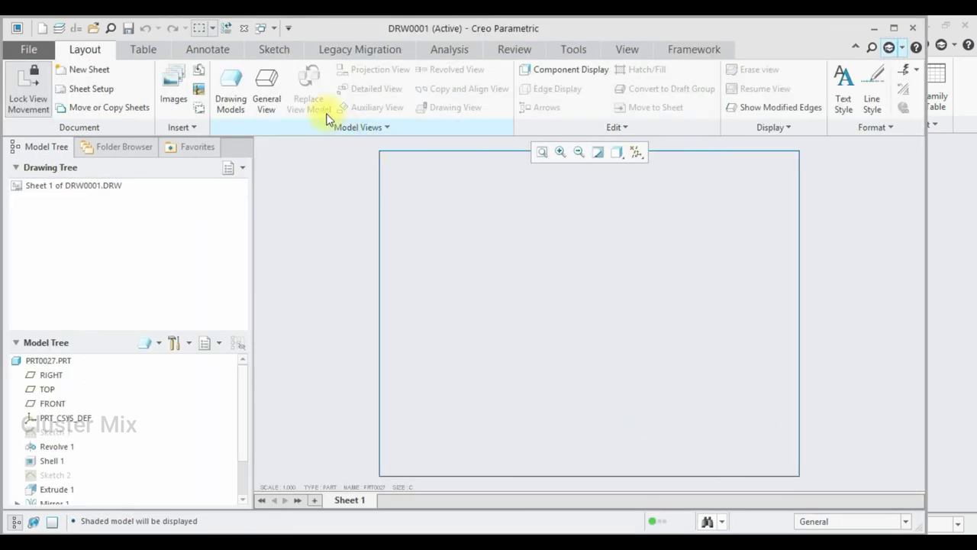
# Place a general view of the piston near the sheet's lower-left corner with no combined state and a custom scale of 1.5.
pyautogui.click(260, 100)
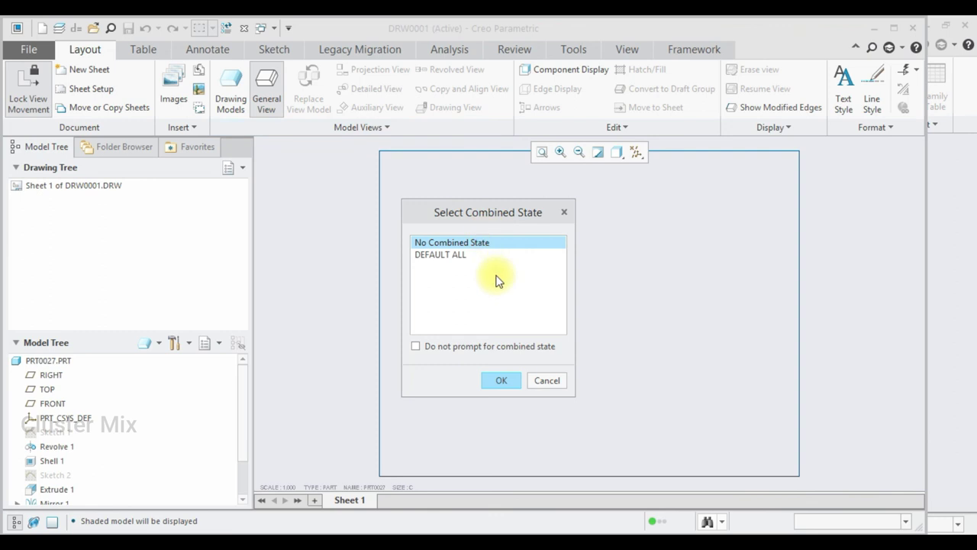
pyautogui.click(490, 382)
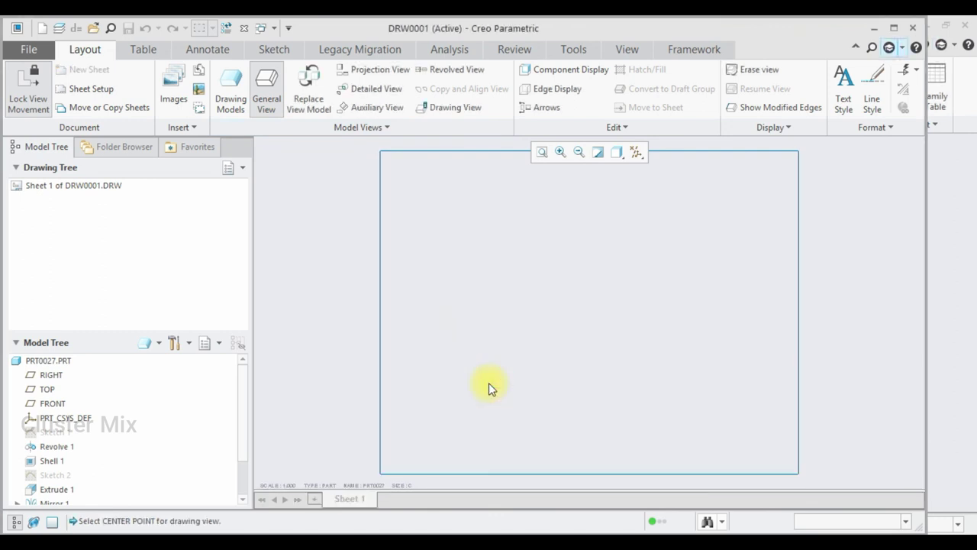
pyautogui.click(442, 407)
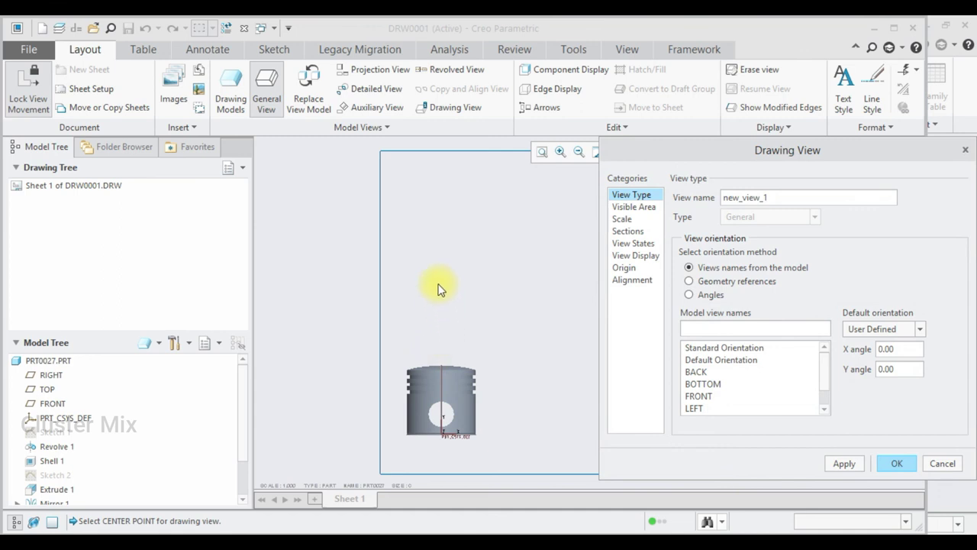
pyautogui.click(622, 218)
pyautogui.click(702, 214)
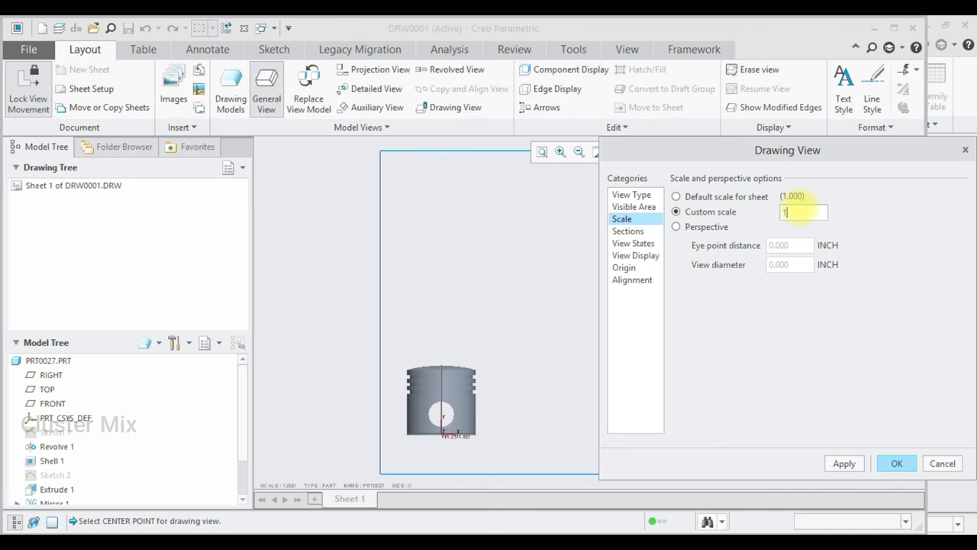
pyautogui.click(852, 464)
# Set the general view's display style to No Hidden.
pyautogui.click(633, 255)
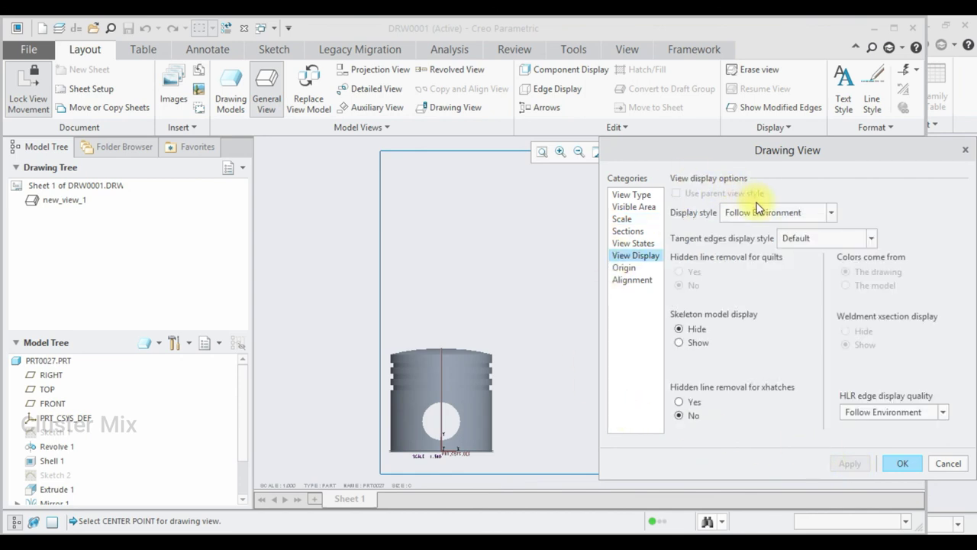
pyautogui.click(754, 213)
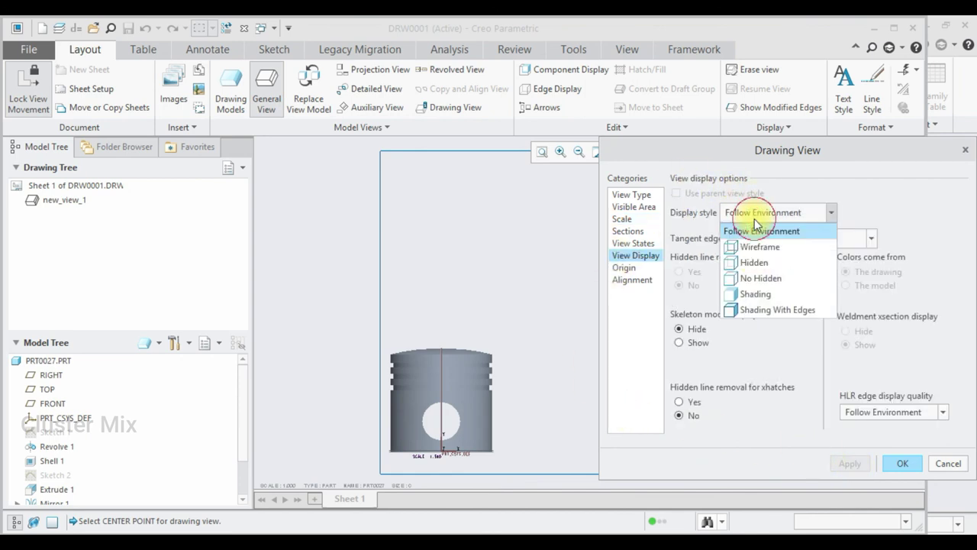
pyautogui.click(770, 283)
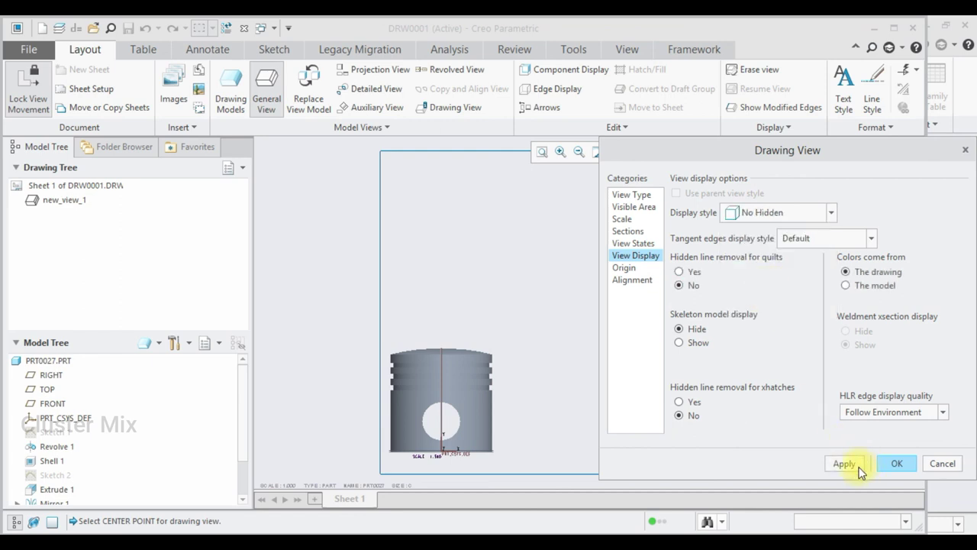
pyautogui.click(858, 467)
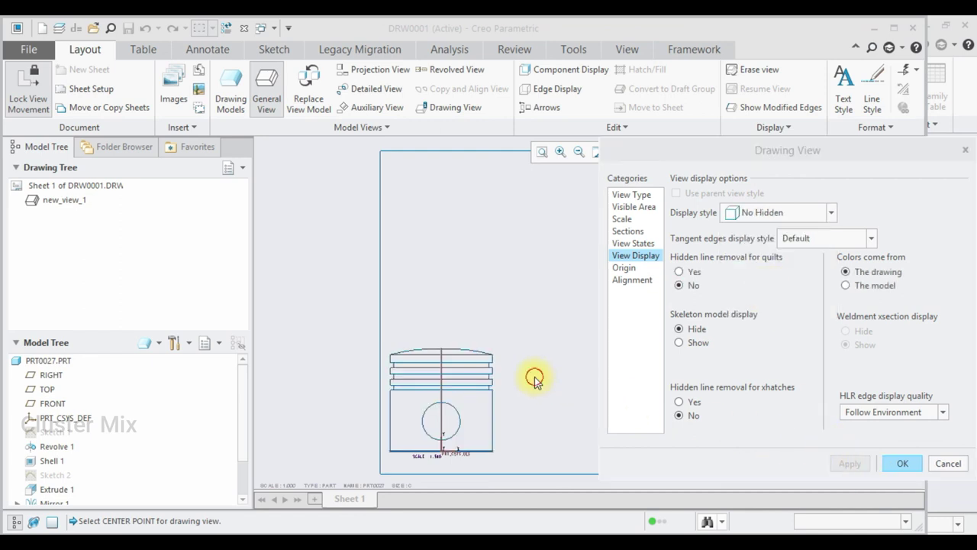
# Add a projection view of the piston to the right of the general view.
pyautogui.scroll(-2, 545, 345)
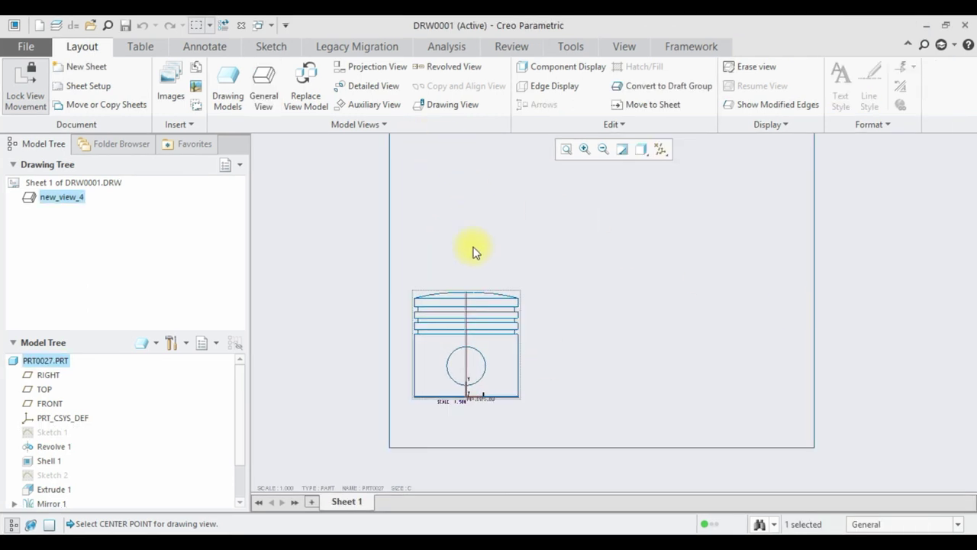
pyautogui.click(372, 67)
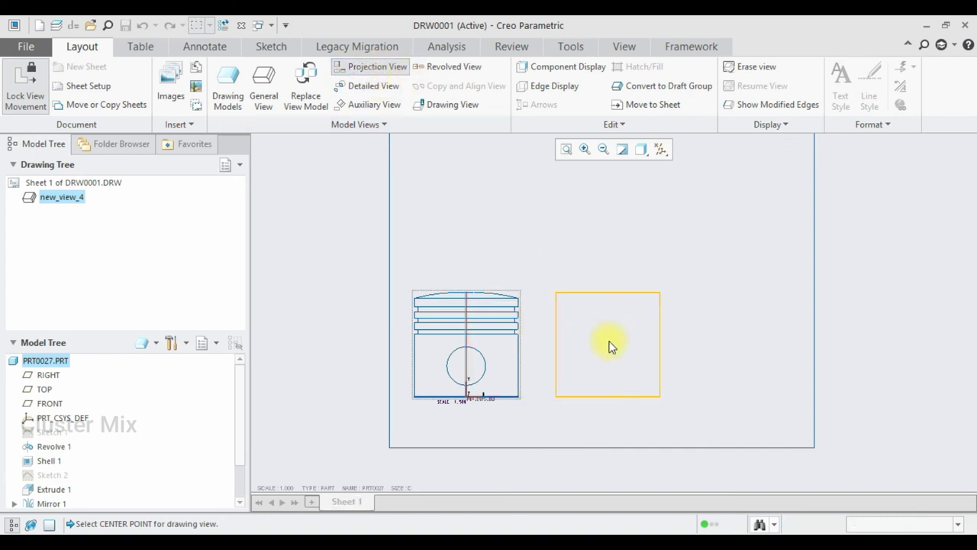
pyautogui.click(610, 340)
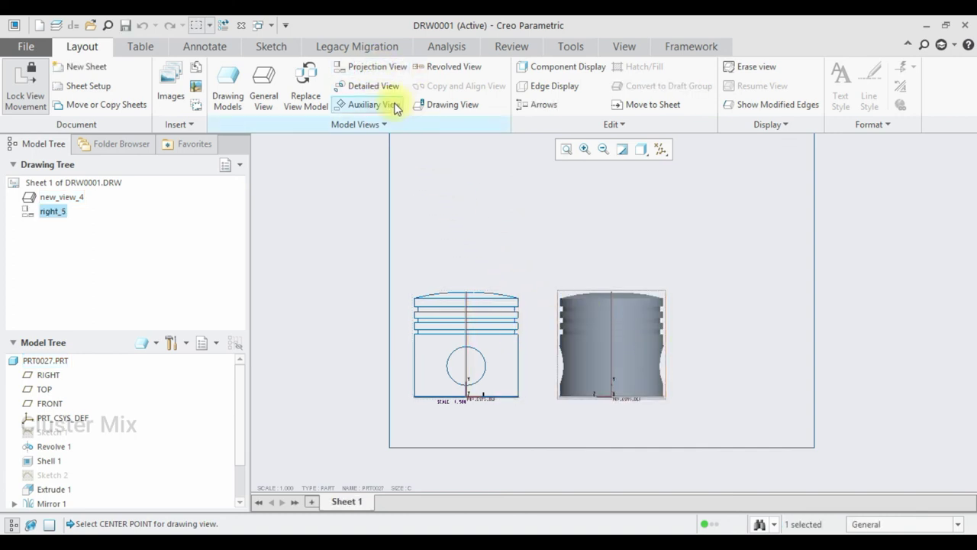
# Try a projected top view above the side view, and delete it.
pyautogui.click(372, 67)
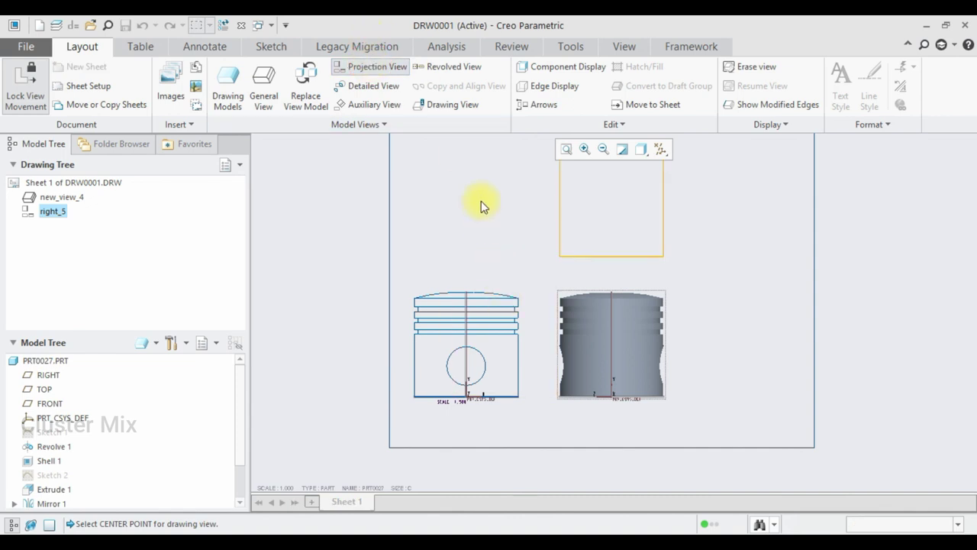
pyautogui.click(511, 186)
pyautogui.scroll(3, 697, 447)
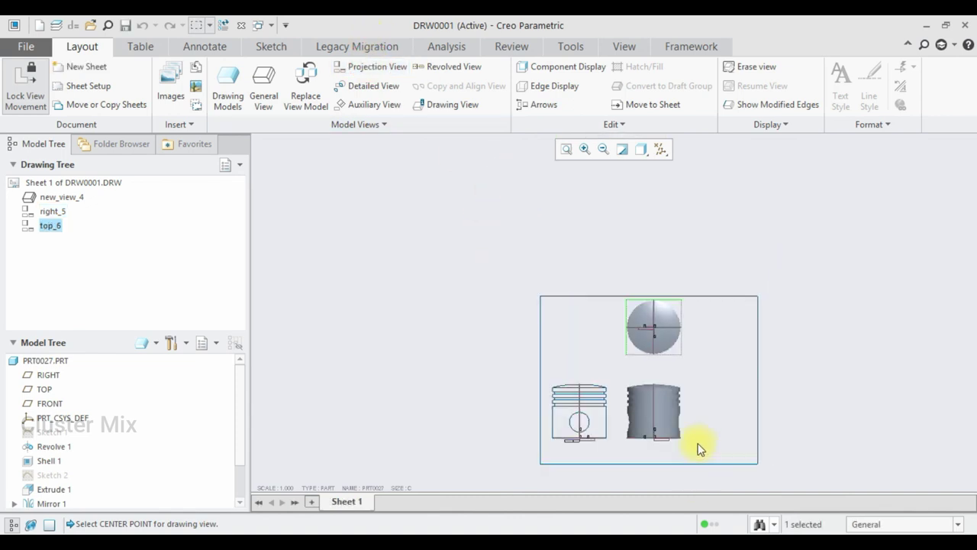
pyautogui.scroll(-2, 676, 442)
pyautogui.scroll(-2, 671, 434)
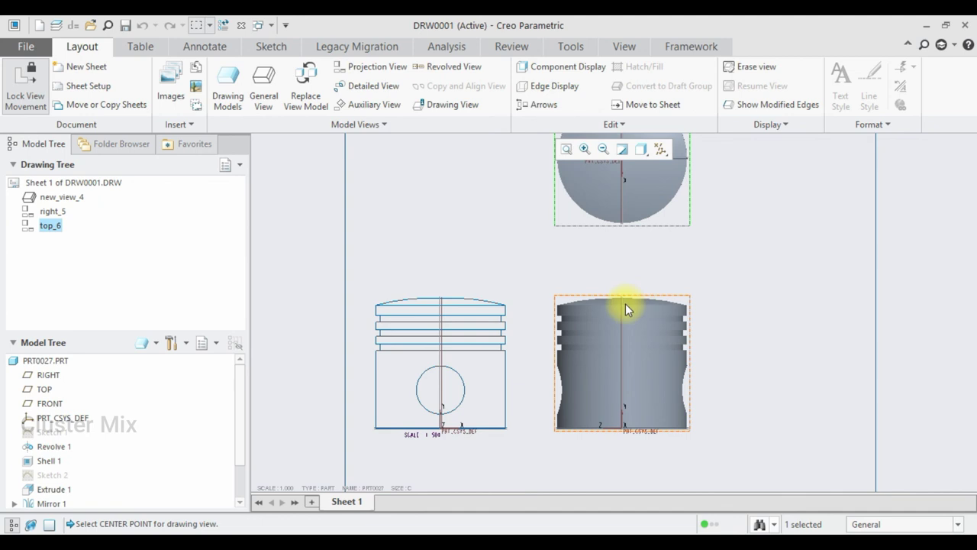
pyautogui.scroll(3, 647, 425)
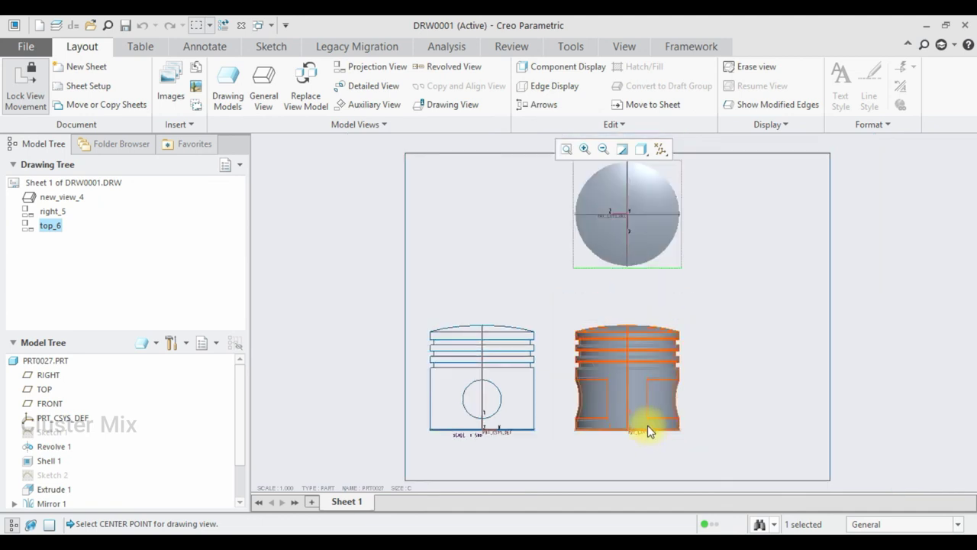
pyautogui.click(654, 247)
pyautogui.press('Delete')
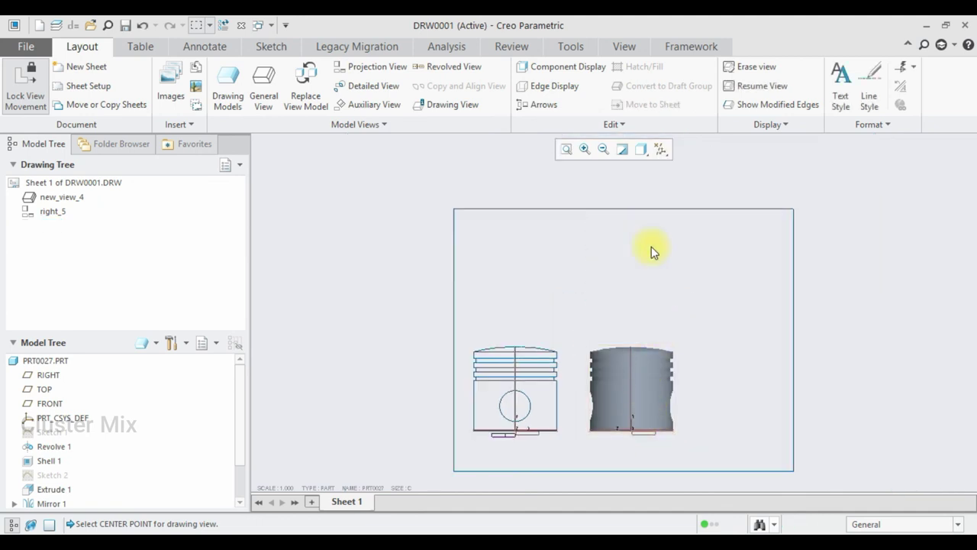
# Set the projected side view's display style to No Hidden and close its view properties.
pyautogui.click(660, 387)
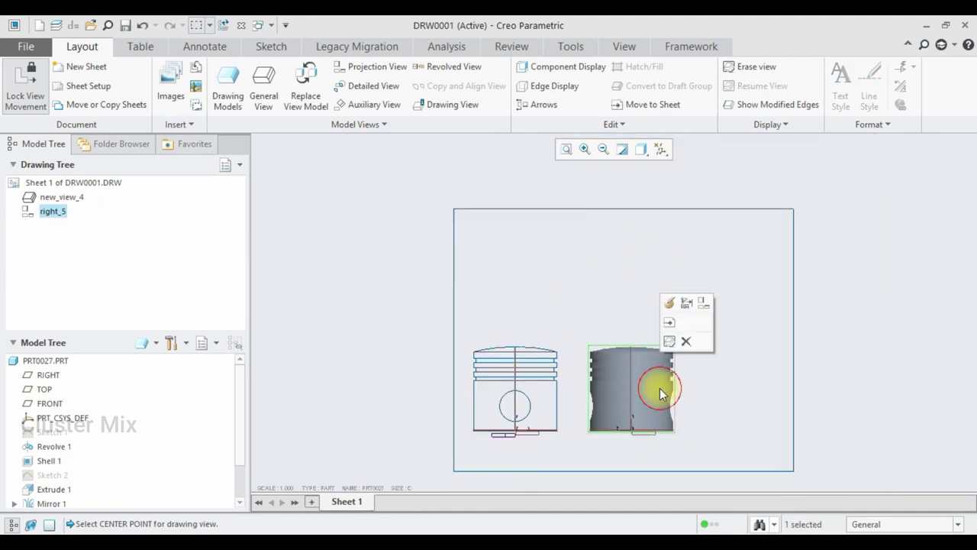
pyautogui.click(670, 304)
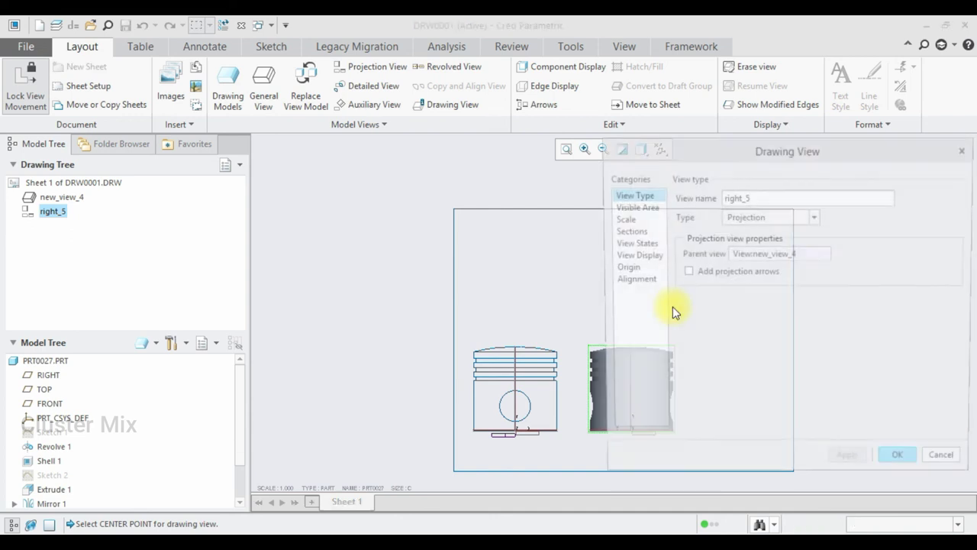
pyautogui.click(628, 215)
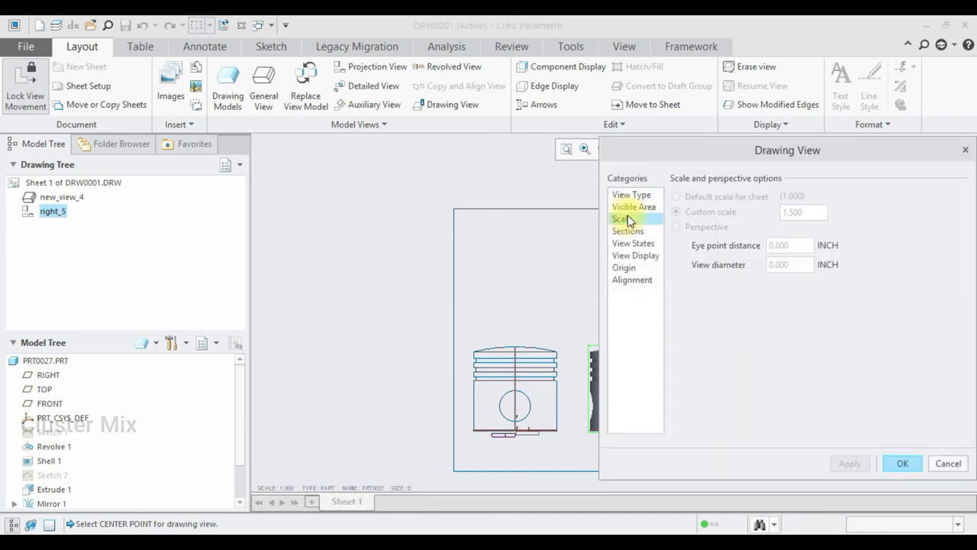
pyautogui.click(642, 256)
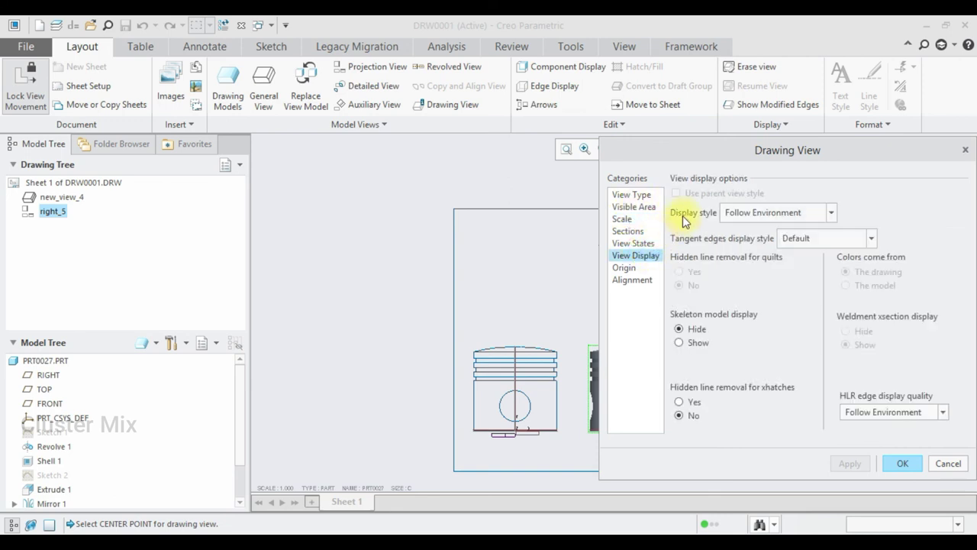
pyautogui.click(767, 212)
pyautogui.click(748, 276)
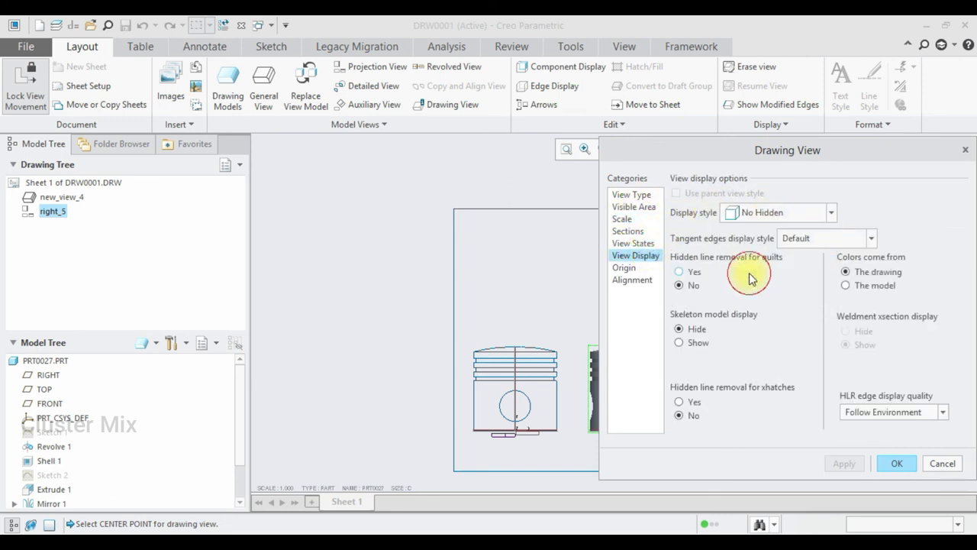
pyautogui.click(851, 464)
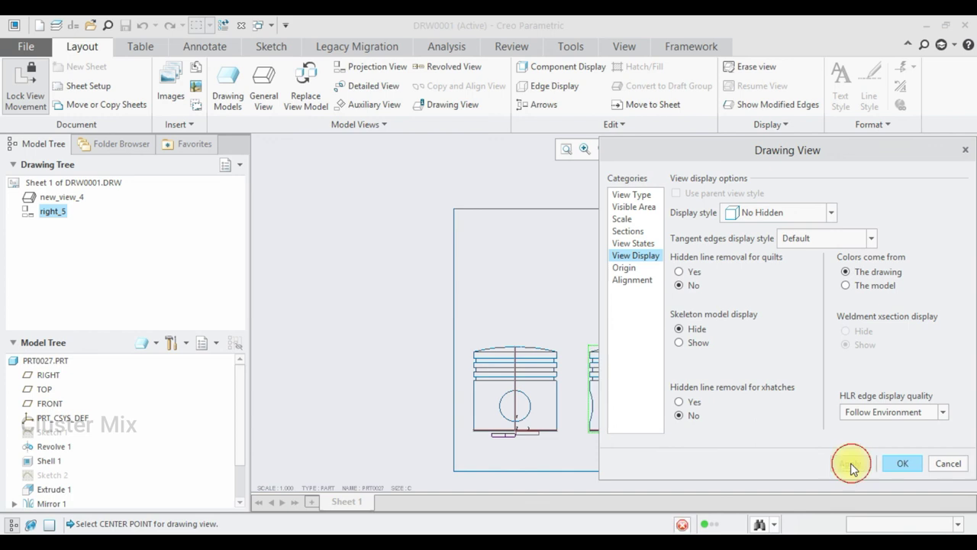
pyautogui.click(894, 463)
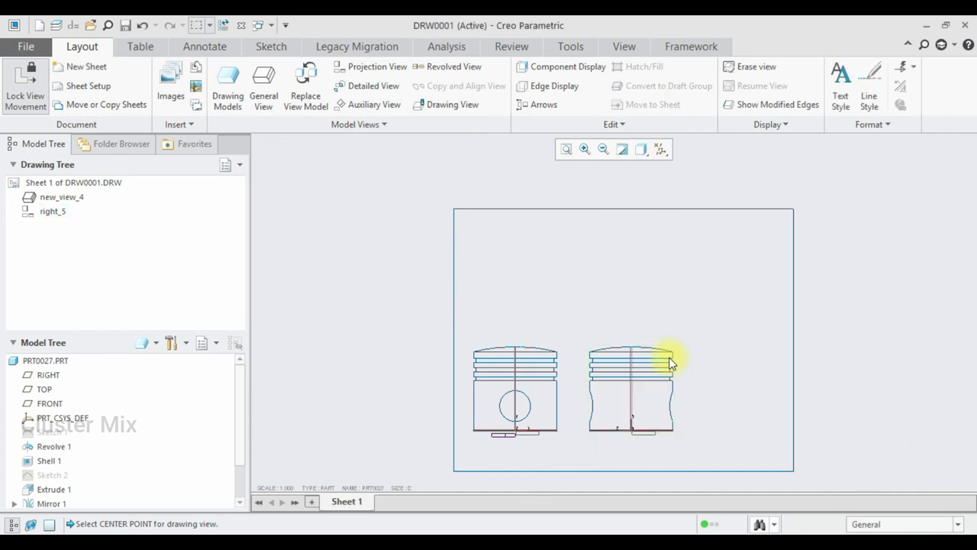
# Open the piston part PRT0027 from the drawing.
pyautogui.scroll(2, 656, 351)
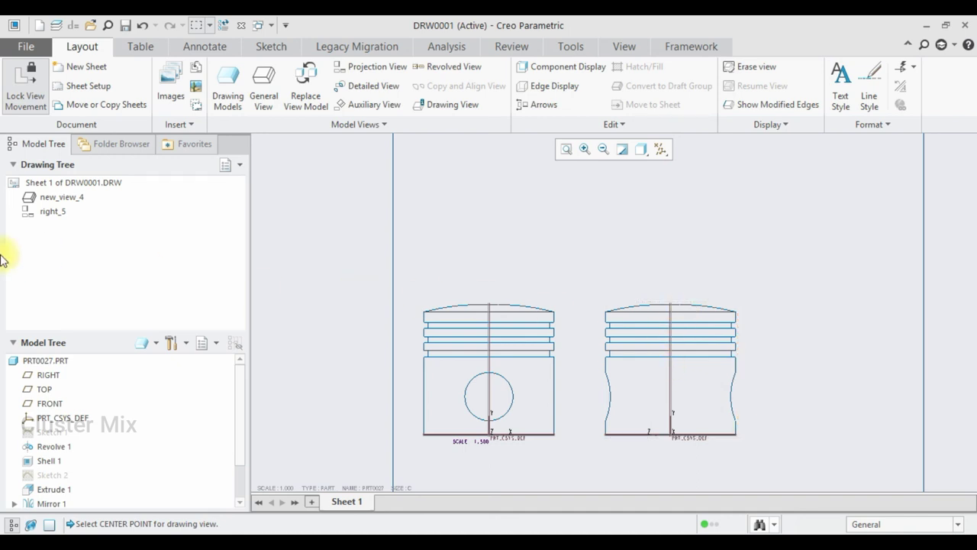
pyautogui.click(32, 359)
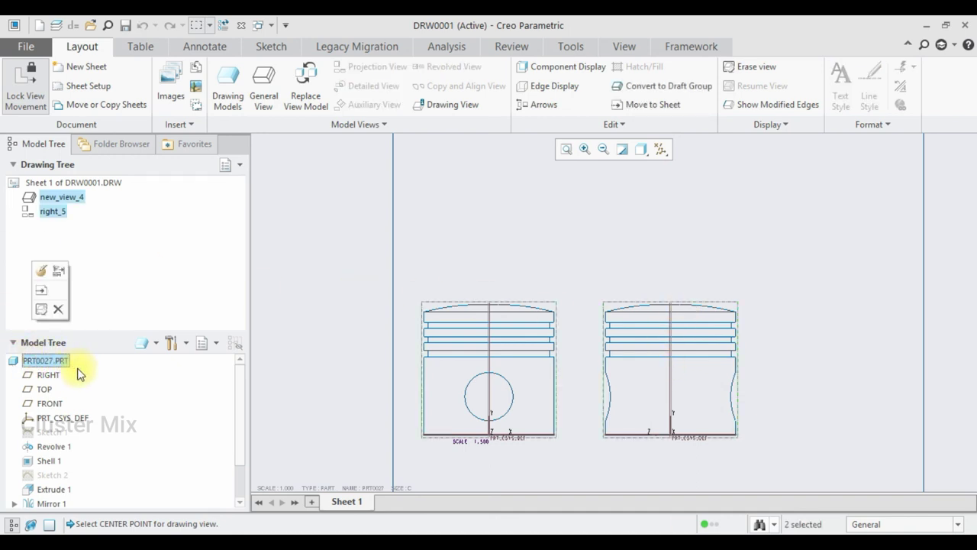
pyautogui.rightClick(49, 361)
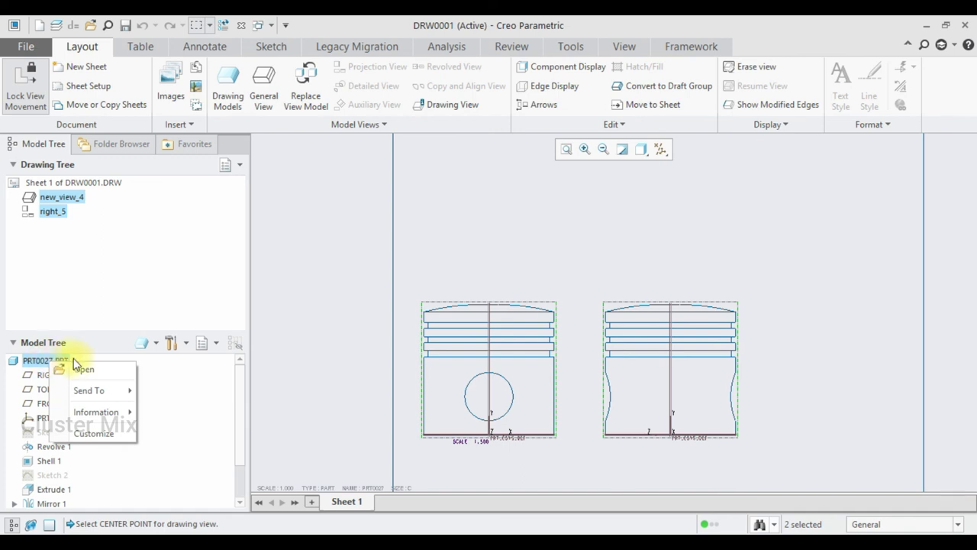
pyautogui.click(81, 370)
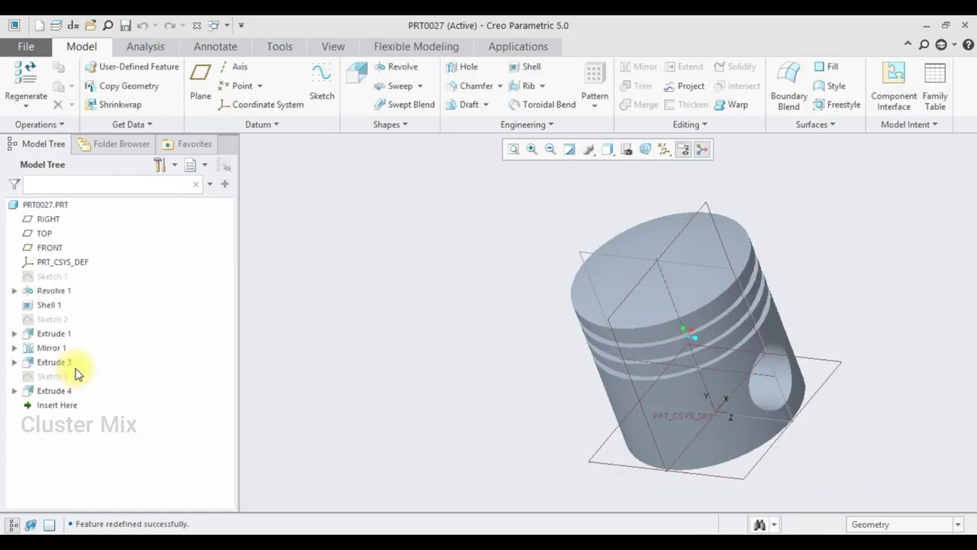
# Create a planar section of the piston through the RIGHT datum plane at offset 0.00.
pyautogui.moveTo(831, 319); pyautogui.dragTo(865, 302, button='middle')
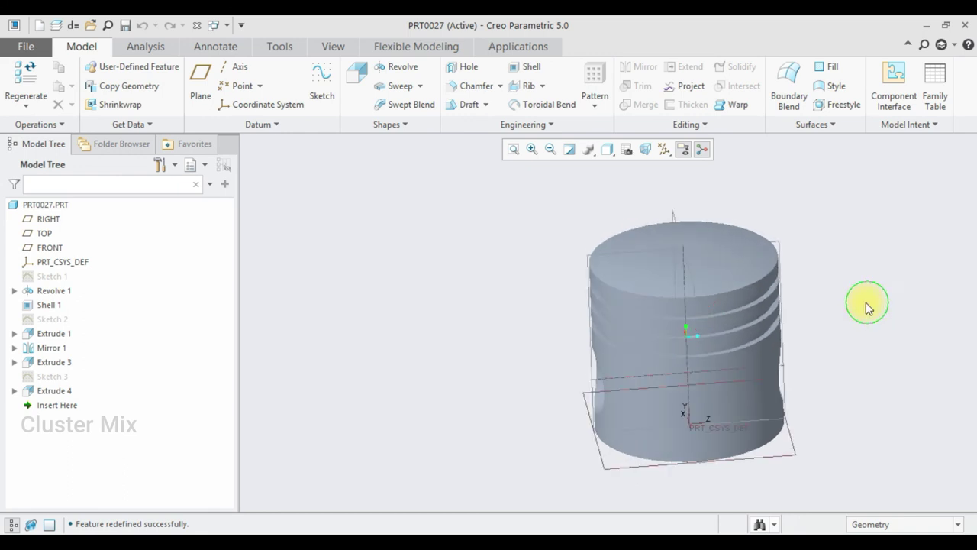
pyautogui.click(341, 48)
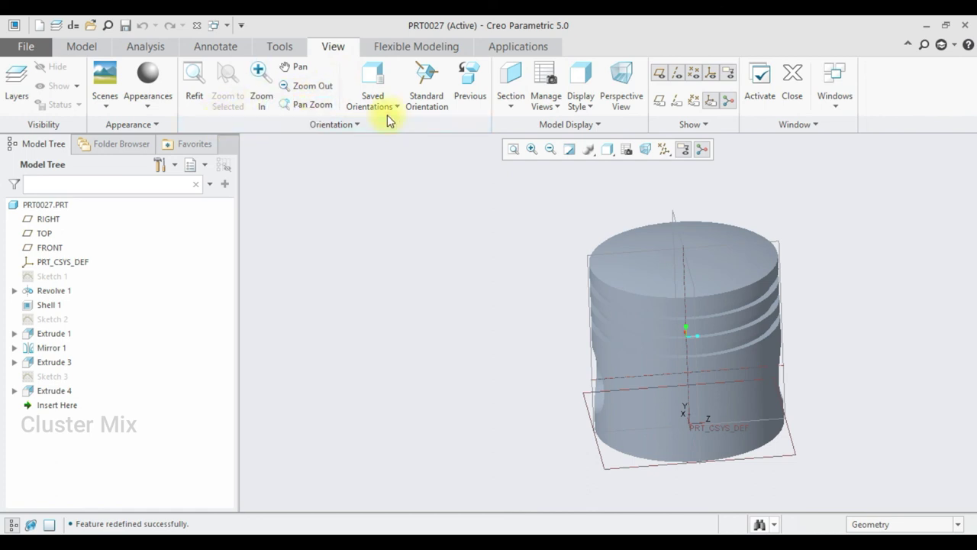
pyautogui.click(511, 104)
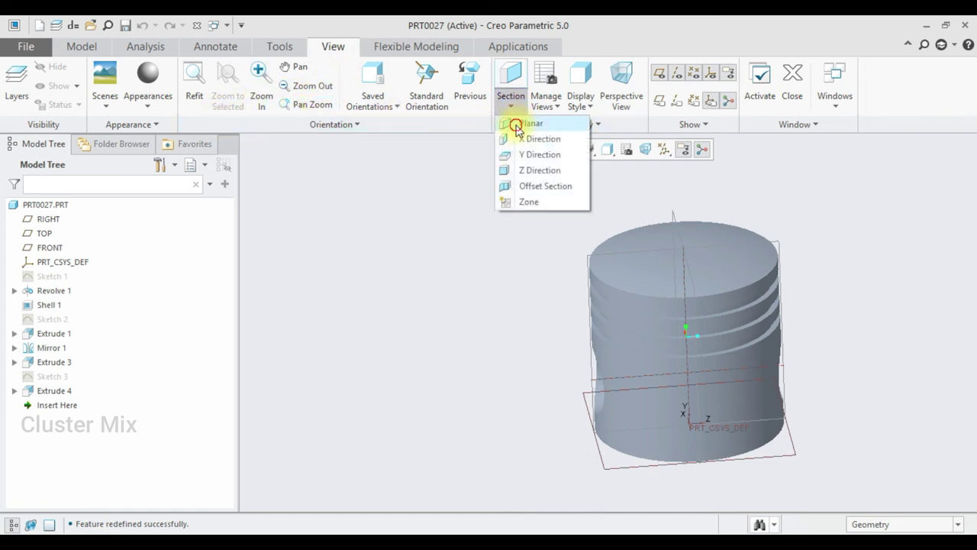
pyautogui.click(517, 125)
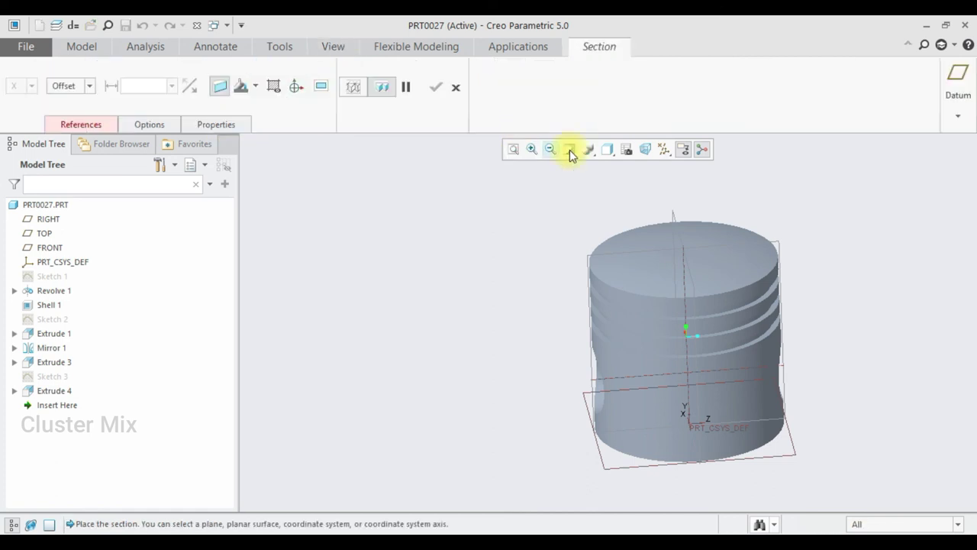
pyautogui.click(593, 261)
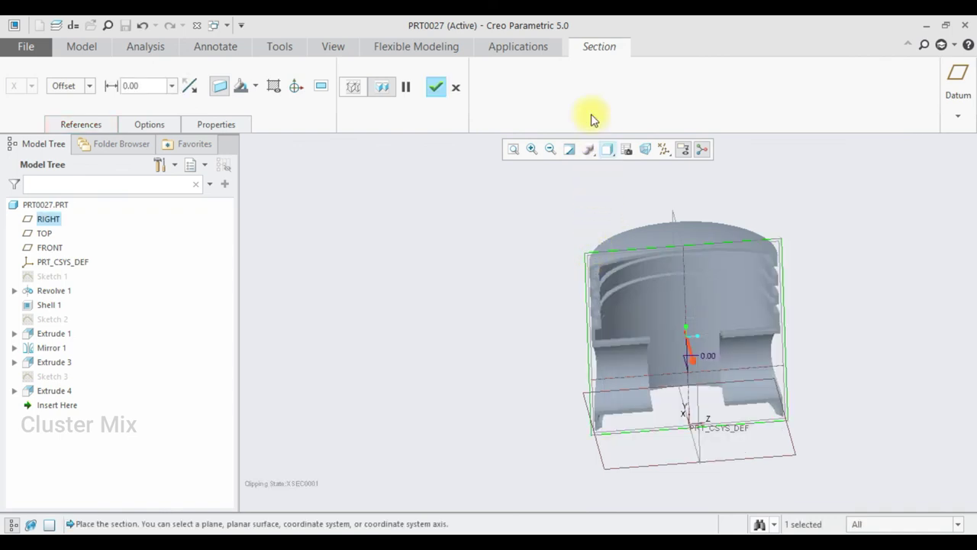
pyautogui.click(433, 89)
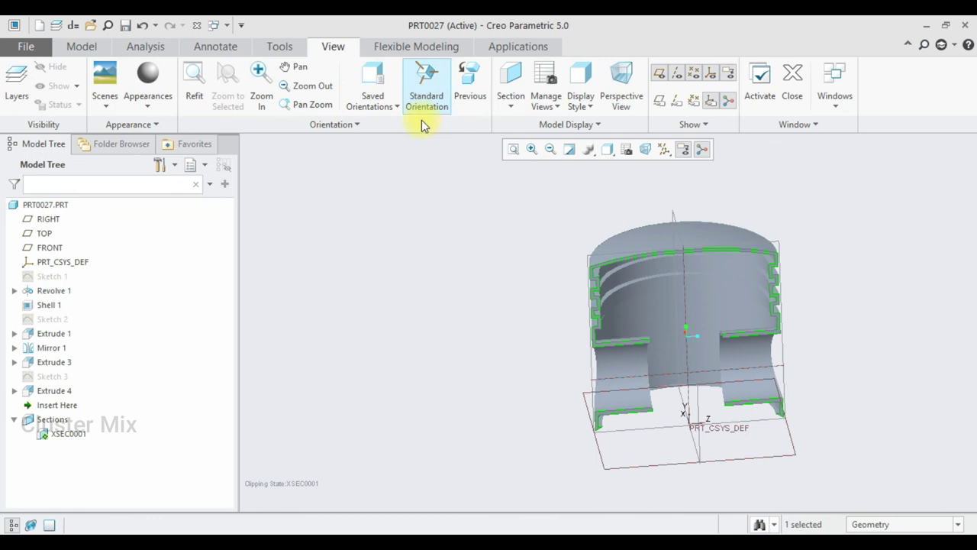
# Examine the sectioned piston's interior and close the part window to return to the drawing.
pyautogui.click(416, 233)
pyautogui.scroll(-3, 700, 308)
pyautogui.moveTo(682, 379)
pyautogui.mouseDown(button='middle')
pyautogui.moveTo(657, 345)
pyautogui.moveTo(704, 369)
pyautogui.moveTo(726, 367)
pyautogui.moveTo(678, 343)
pyautogui.moveTo(680, 364)
pyautogui.moveTo(672, 360)
pyautogui.mouseUp(button='middle')
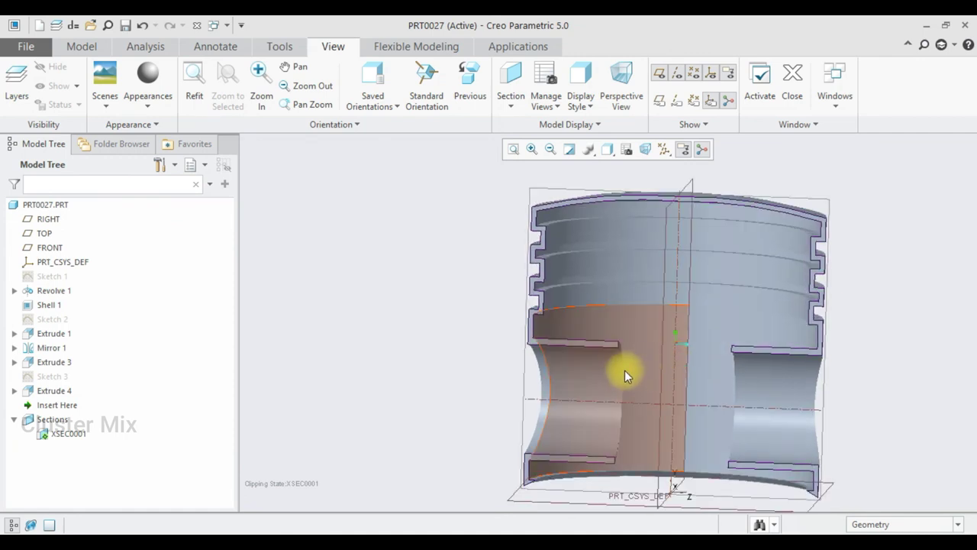
pyautogui.moveTo(843, 358)
pyautogui.mouseDown(button='middle')
pyautogui.moveTo(822, 336)
pyautogui.moveTo(846, 338)
pyautogui.moveTo(836, 267)
pyautogui.mouseUp(button='middle')
pyautogui.click(792, 87)
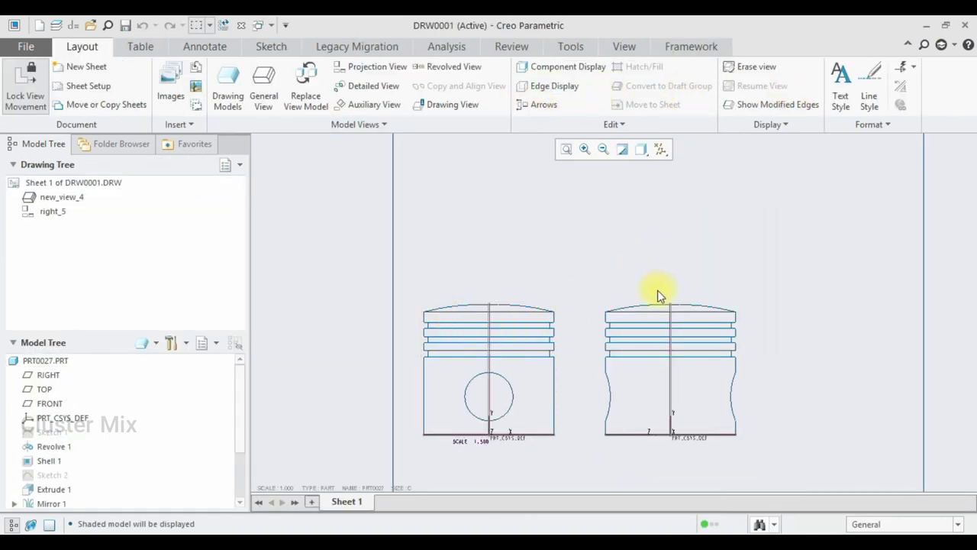
# Show the projected side view as a full 2D cross-section using XSEC0001 and close its view properties.
pyautogui.scroll(2, 659, 295)
pyautogui.scroll(-2, 690, 351)
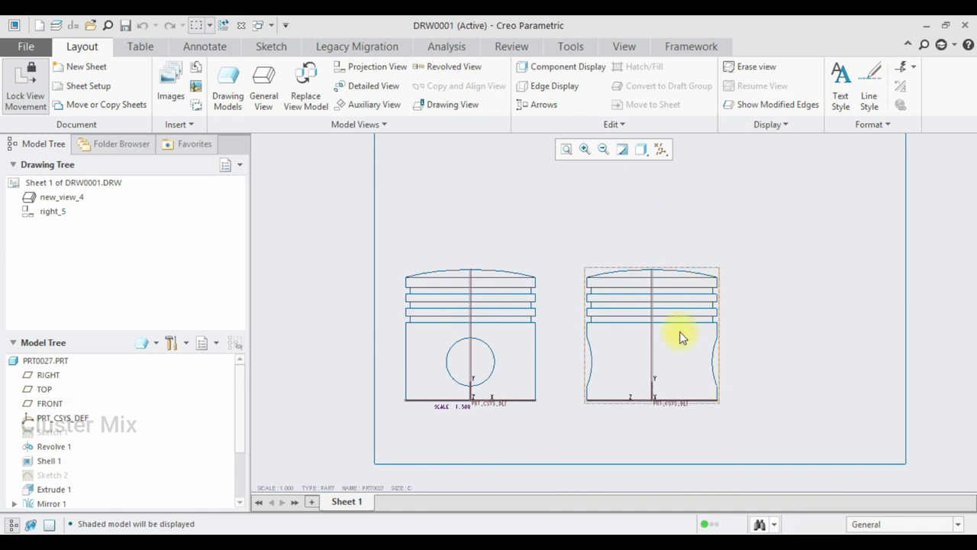
pyautogui.click(682, 337)
pyautogui.click(694, 245)
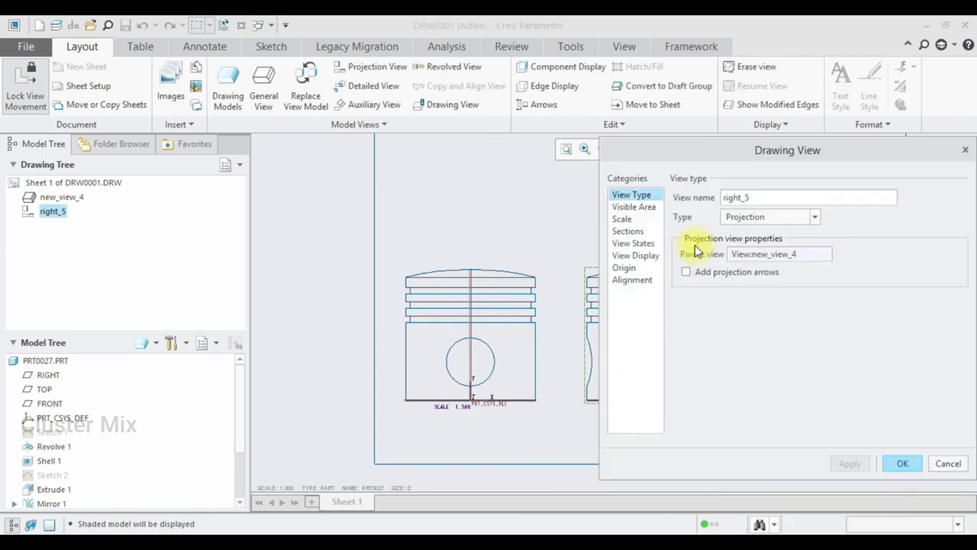
pyautogui.click(643, 234)
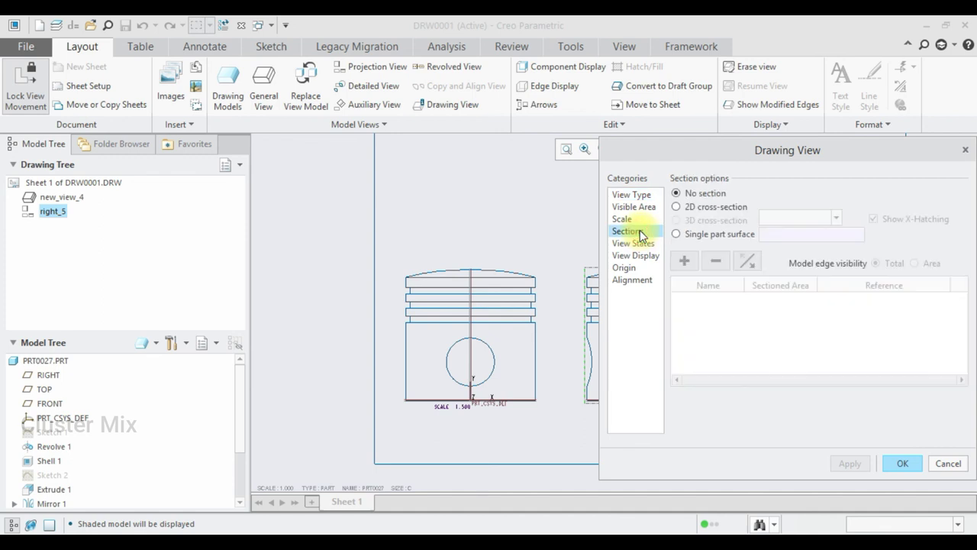
pyautogui.click(729, 208)
pyautogui.click(684, 260)
pyautogui.click(708, 326)
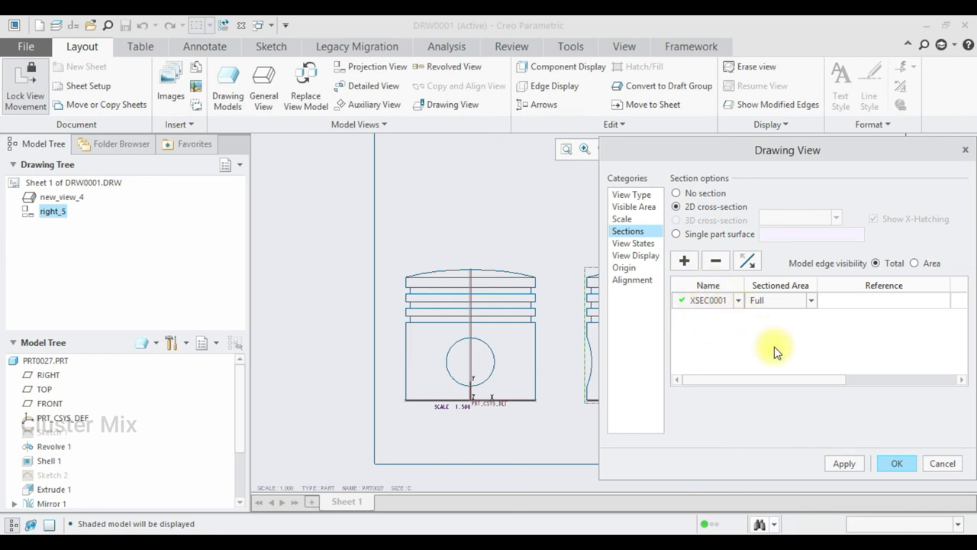
pyautogui.click(852, 462)
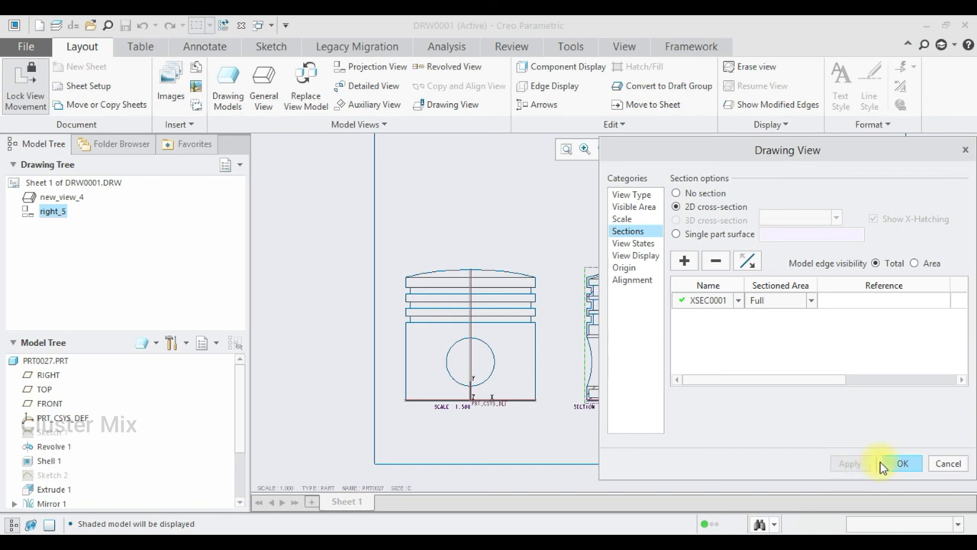
pyautogui.click(966, 151)
# Open the section view's cross-hatching for editing and change it to a solid fill.
pyautogui.scroll(-1, 733, 271)
pyautogui.scroll(-2, 731, 270)
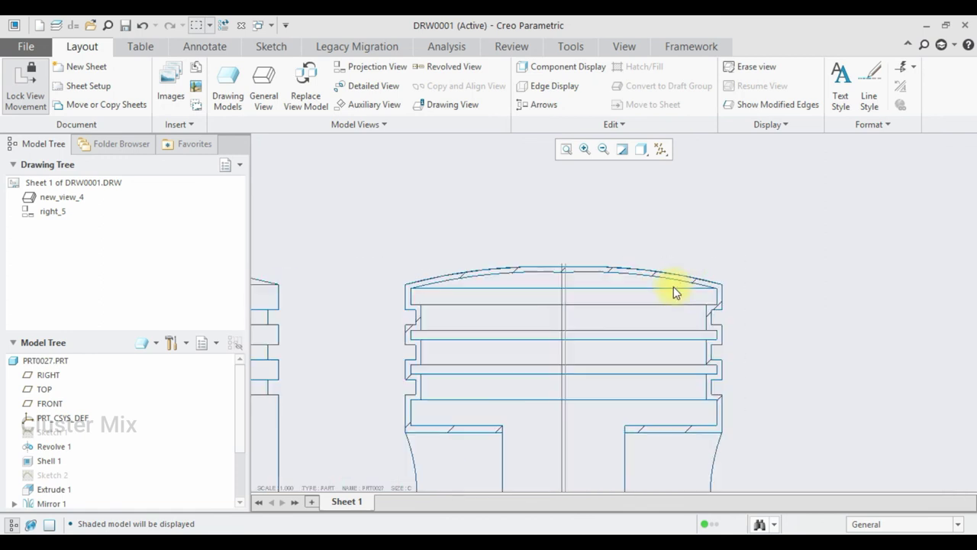
pyautogui.scroll(3, 691, 282)
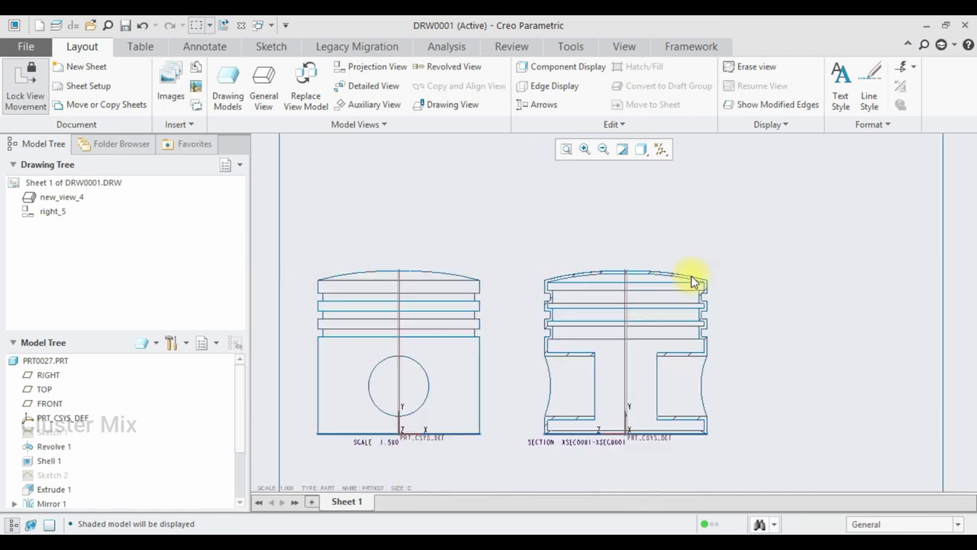
pyautogui.scroll(-2, 675, 275)
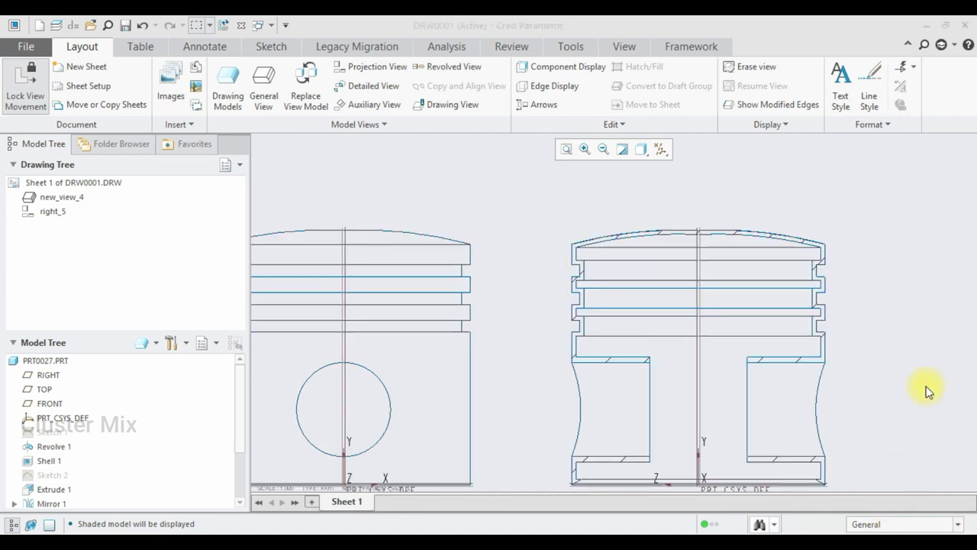
pyautogui.scroll(-4, 769, 211)
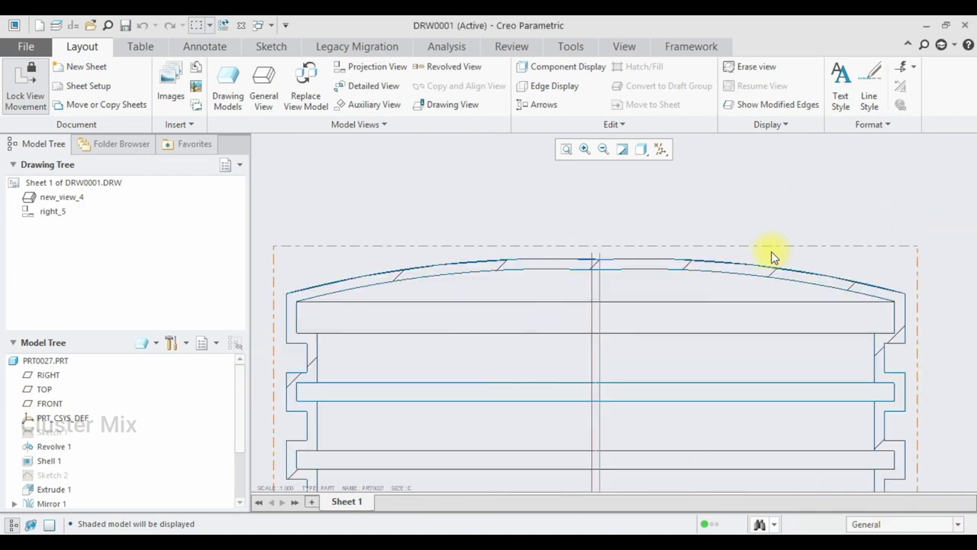
pyautogui.click(772, 268)
pyautogui.click(773, 269)
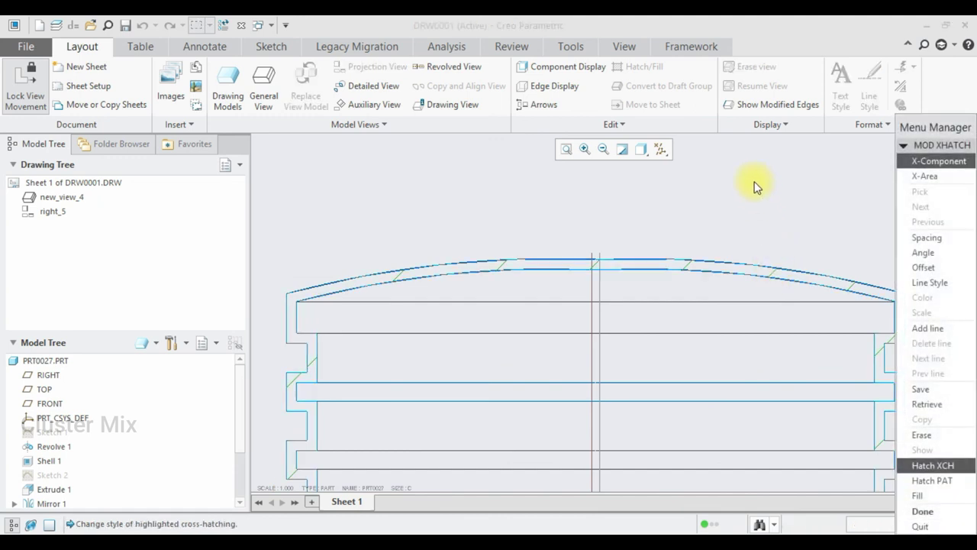
pyautogui.scroll(5, 728, 198)
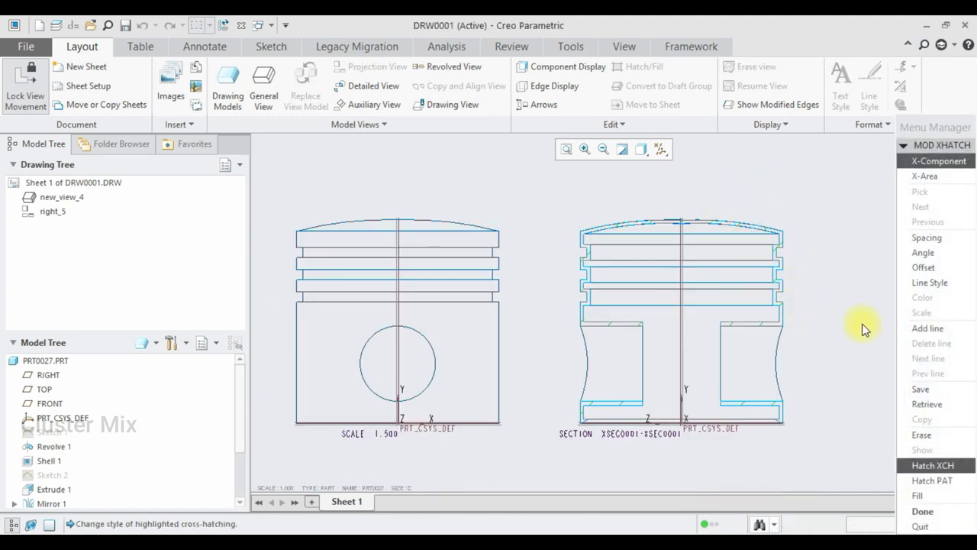
pyautogui.click(913, 493)
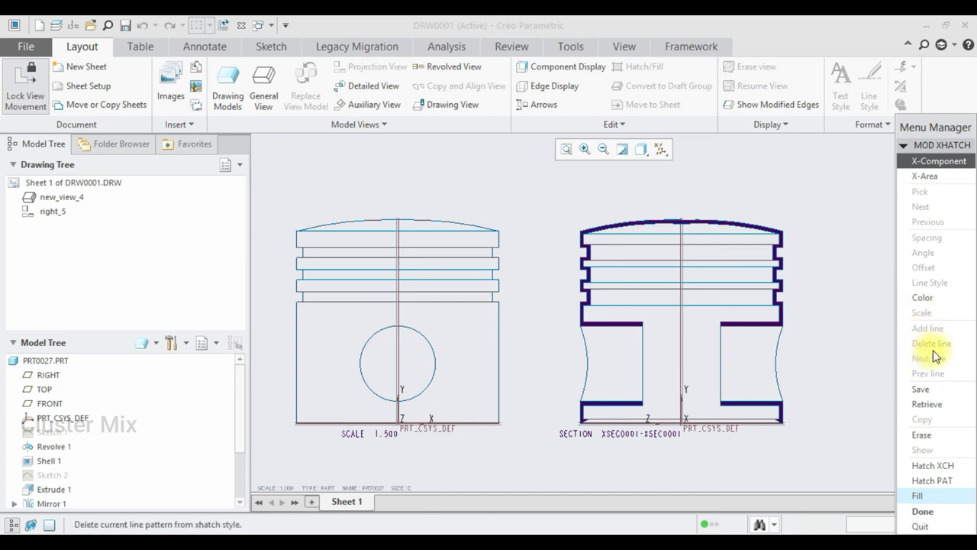
# Set the section fill's color to the system Quilt color.
pyautogui.click(923, 297)
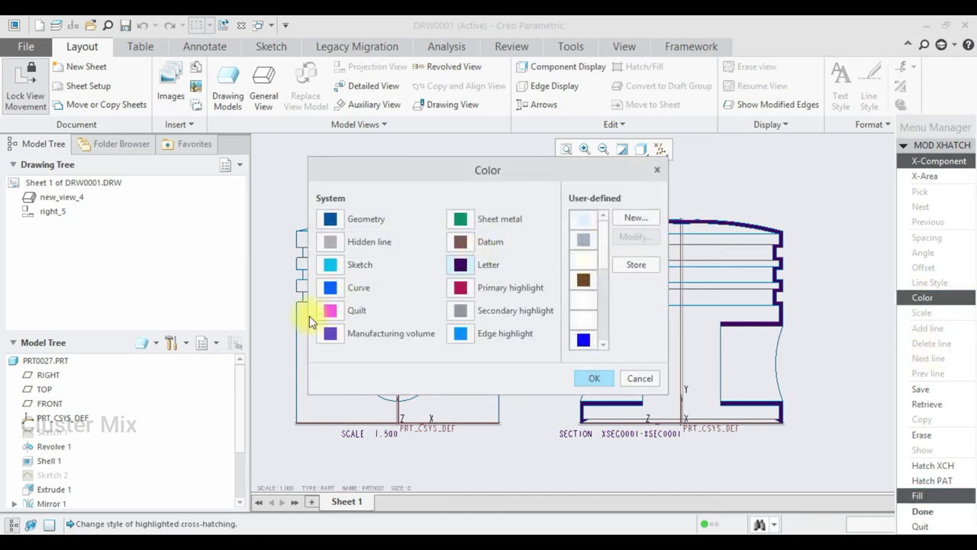
pyautogui.click(329, 310)
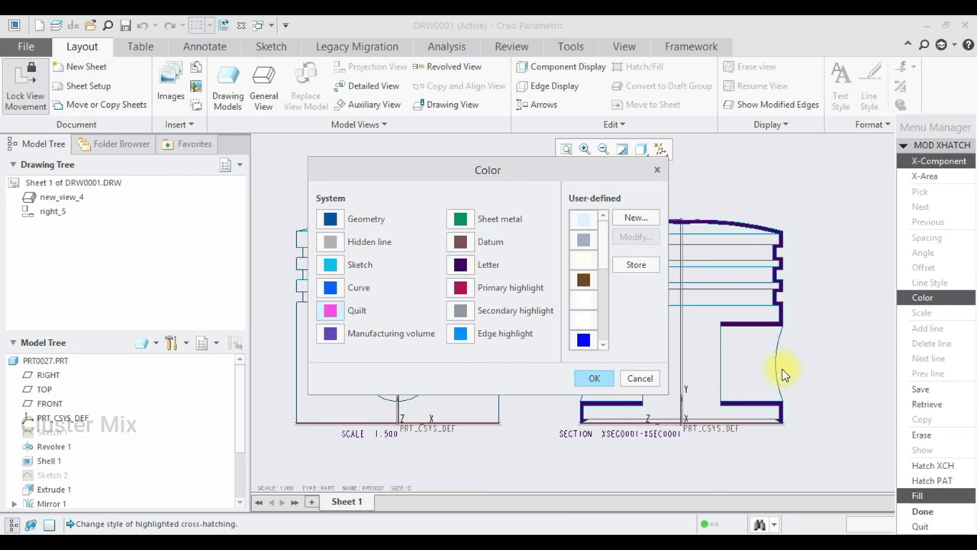
pyautogui.click(594, 379)
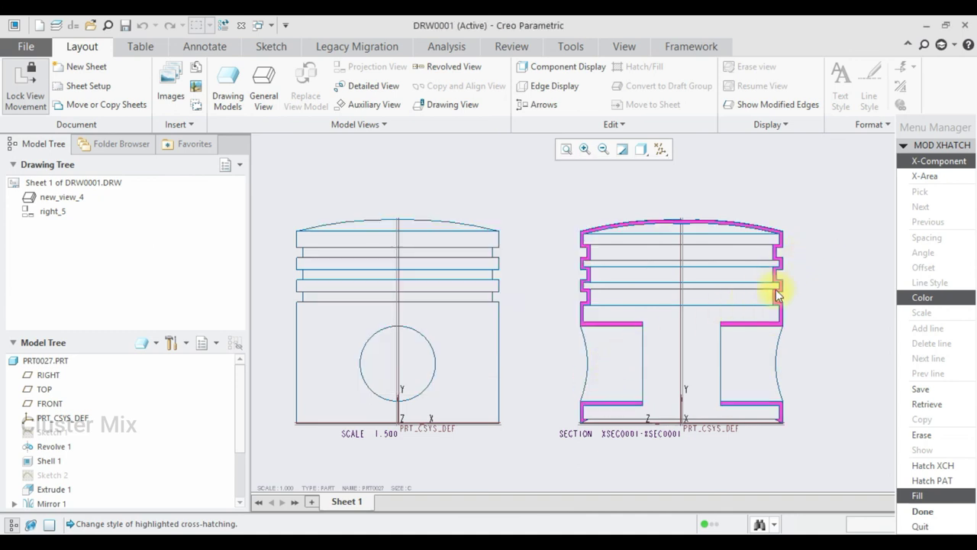
pyautogui.scroll(-2, 806, 266)
pyautogui.scroll(2, 806, 266)
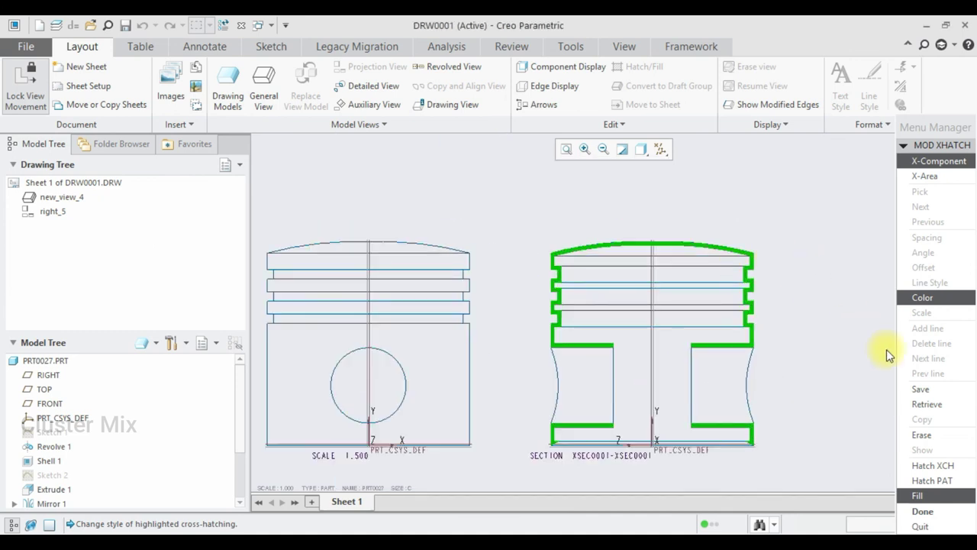
# Switch the section back to Hatch XCH, set the overall hatch spacing to 0.1 and finish the hatching edit.
pyautogui.click(922, 465)
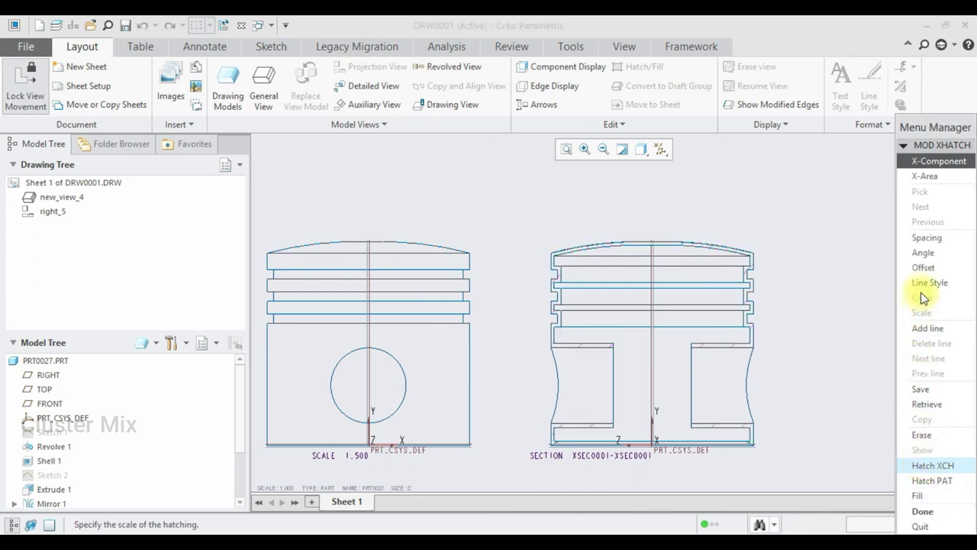
pyautogui.click(928, 241)
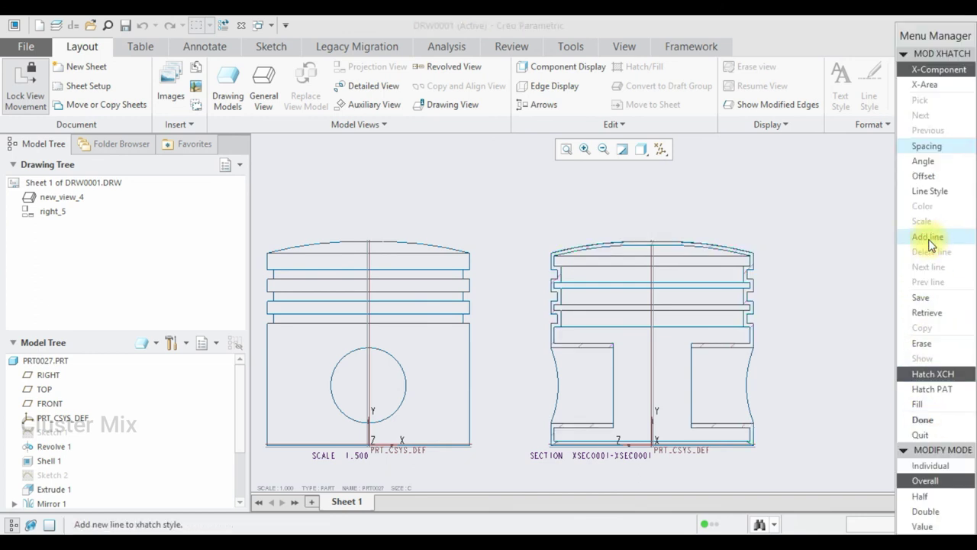
pyautogui.click(925, 511)
pyautogui.click(922, 525)
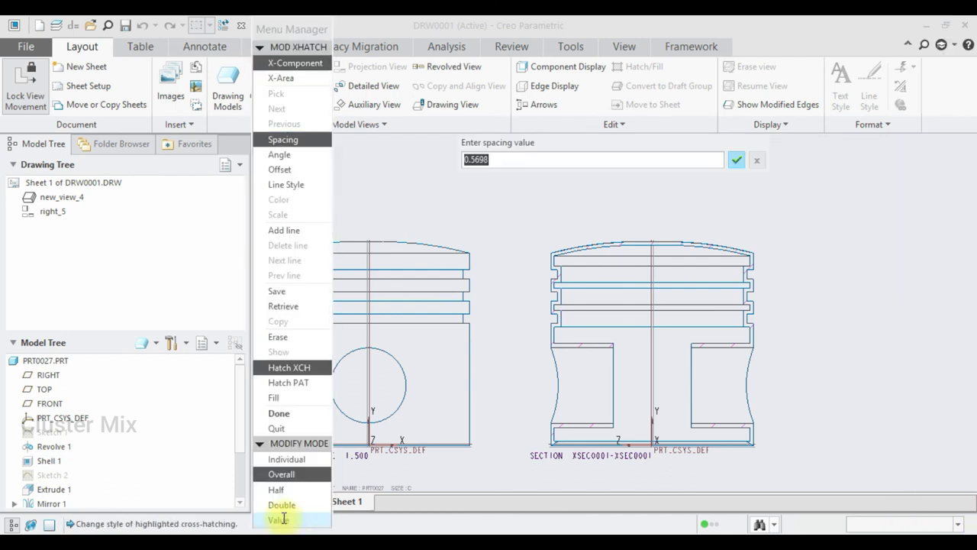
pyautogui.doubleClick(481, 153)
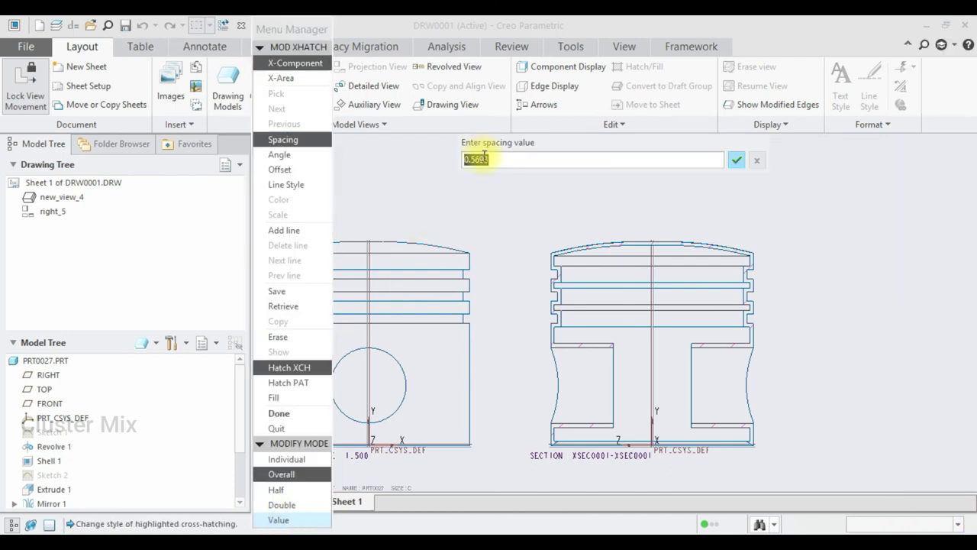
pyautogui.write('0')
pyautogui.press('Return')
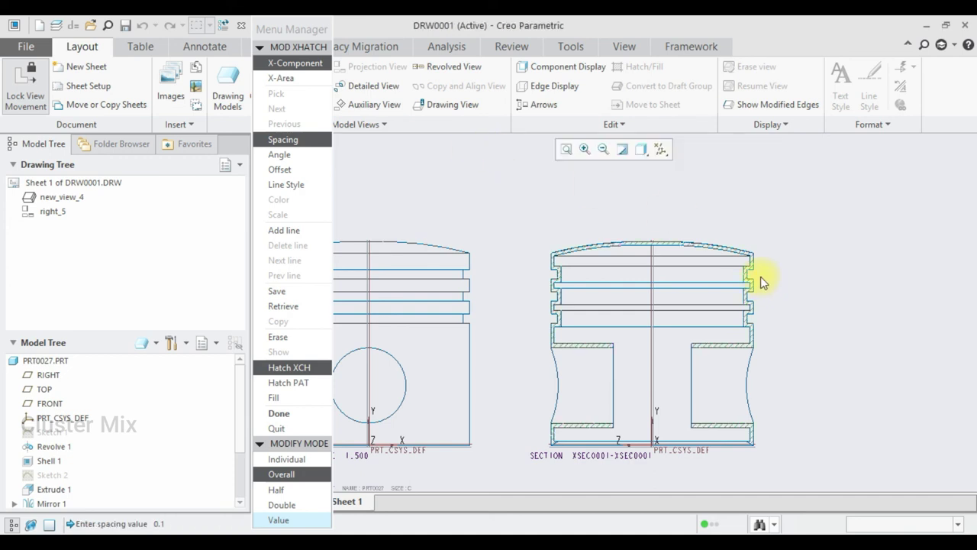
pyautogui.scroll(3, 739, 235)
pyautogui.scroll(-2, 739, 237)
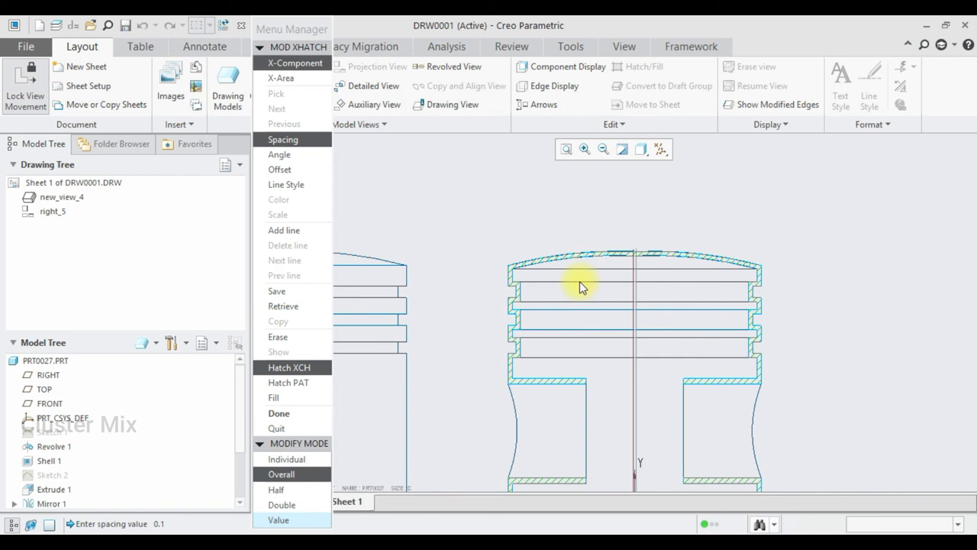
pyautogui.click(278, 421)
# Examine the hatching on the crown, ring grooves and pin bosses of the section view.
pyautogui.scroll(-3, 644, 211)
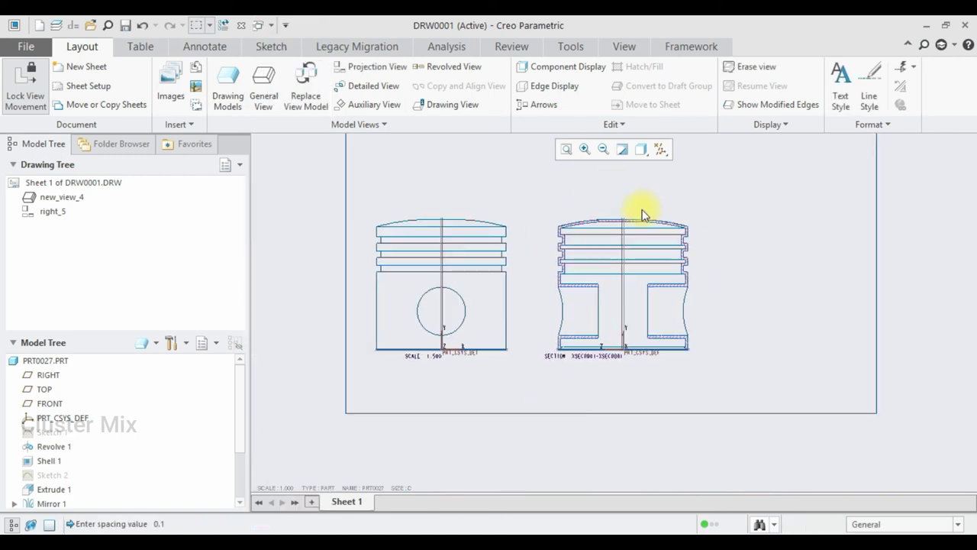
pyautogui.scroll(3, 644, 251)
pyautogui.scroll(3, 480, 247)
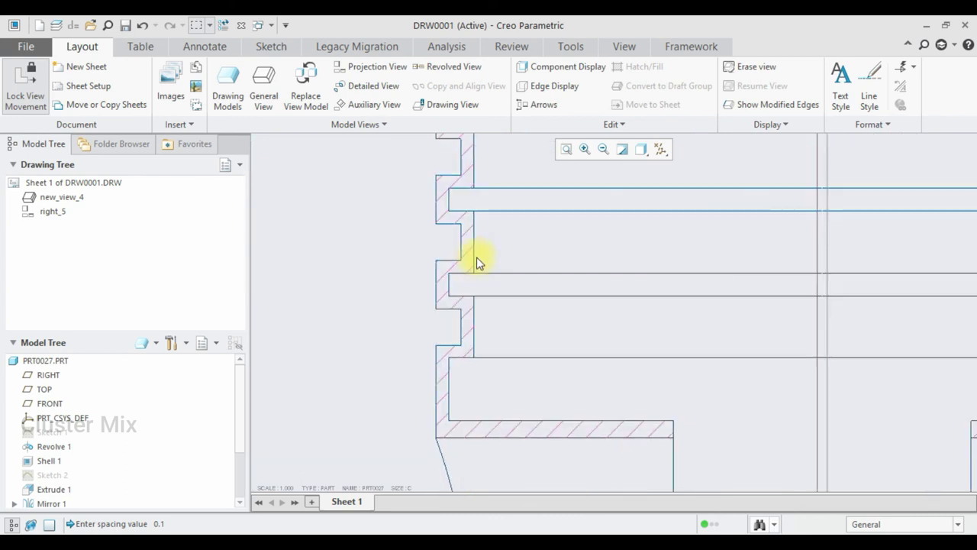
pyautogui.scroll(-2, 476, 257)
pyautogui.scroll(-2, 824, 274)
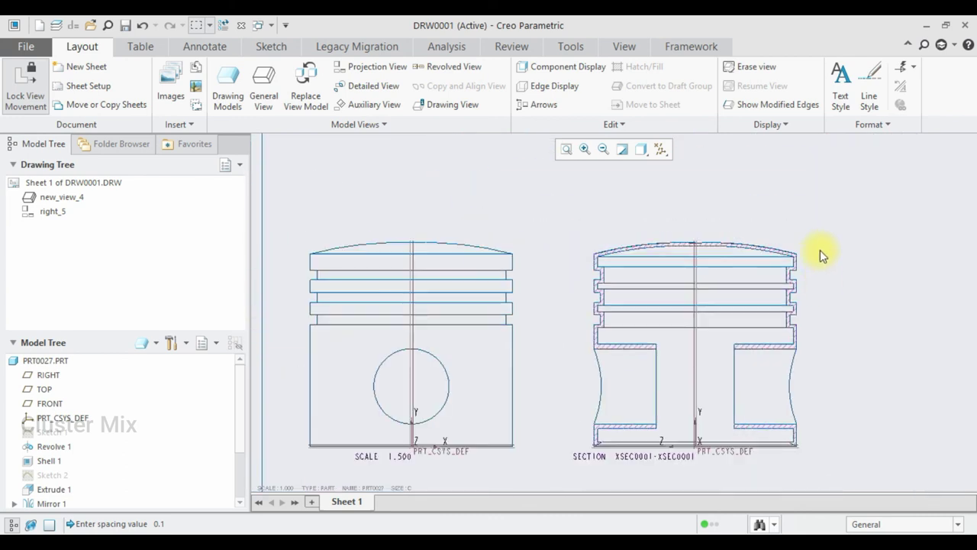
pyautogui.scroll(2, 815, 241)
pyautogui.scroll(-2, 654, 283)
# Create a detailed view of the section view's ring-groove side, outlining the crown edge, grooves and upper boss wall, and place it up beside the section.
pyautogui.click(366, 85)
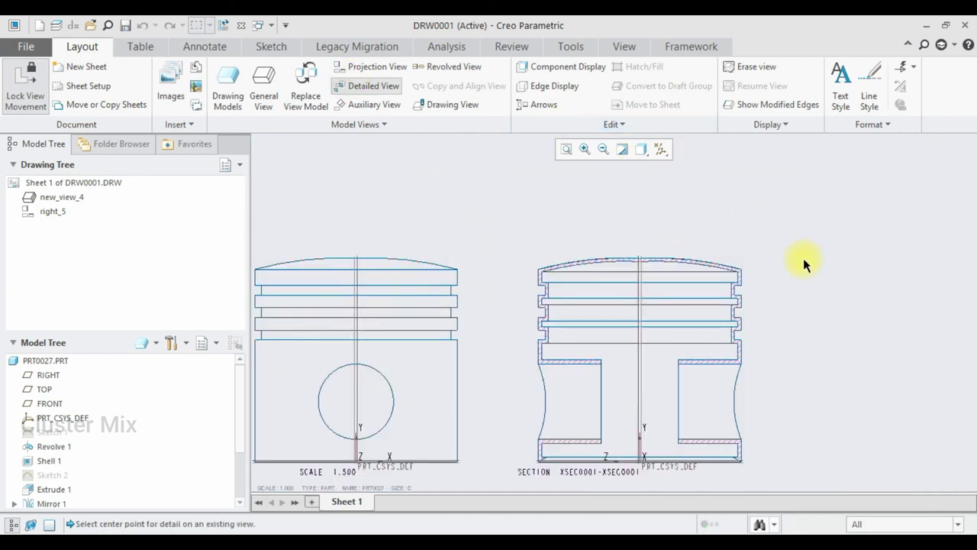
pyautogui.click(710, 303)
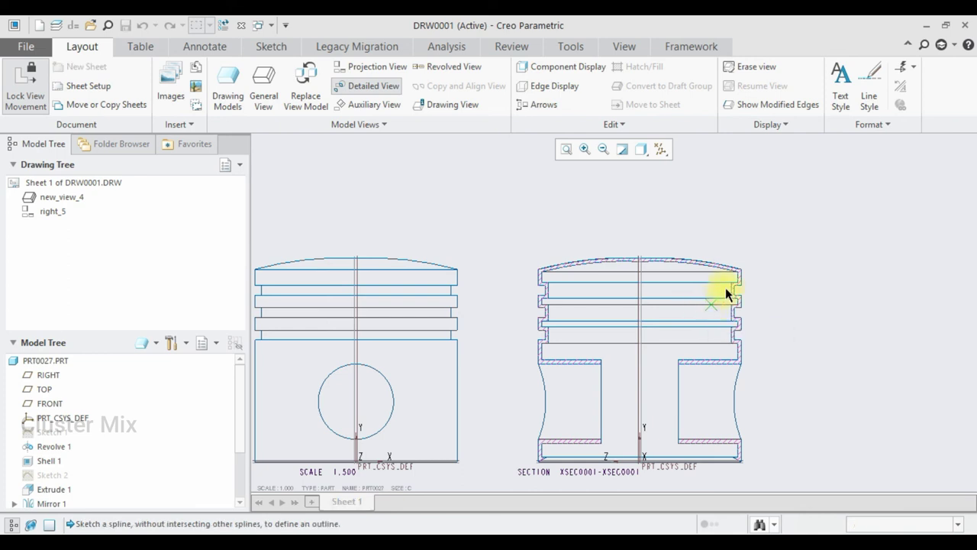
pyautogui.click(760, 266)
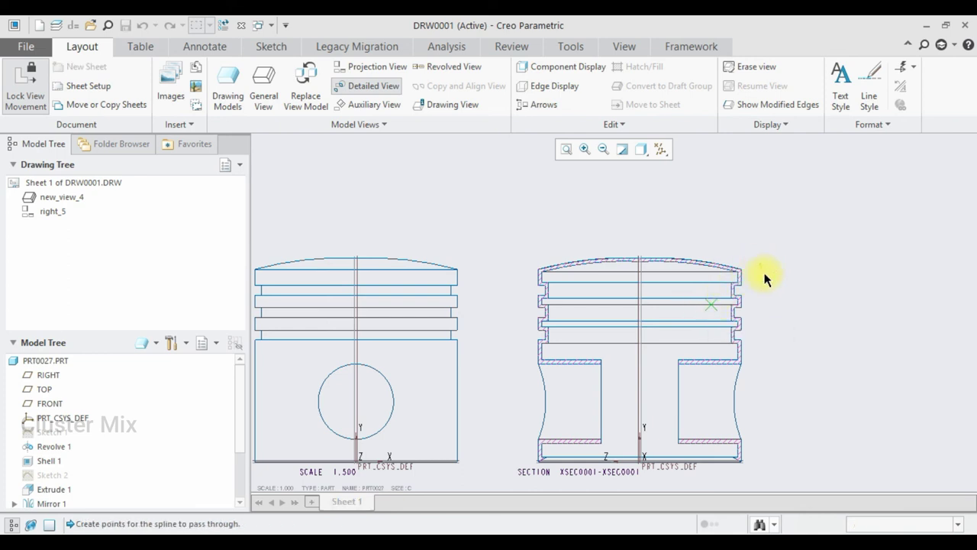
pyautogui.click(775, 347)
pyautogui.click(709, 379)
pyautogui.click(676, 316)
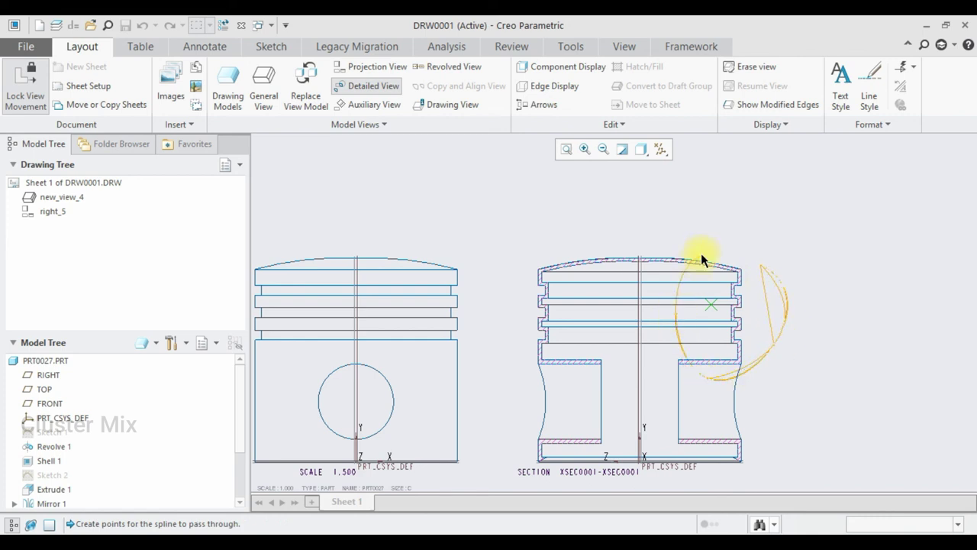
pyautogui.middleClick(754, 258)
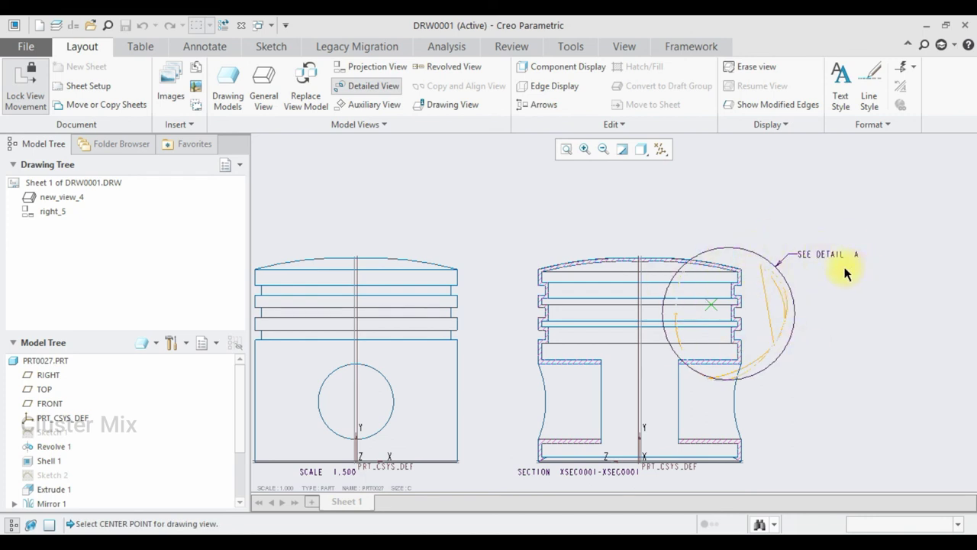
pyautogui.click(895, 219)
pyautogui.scroll(-3, 715, 356)
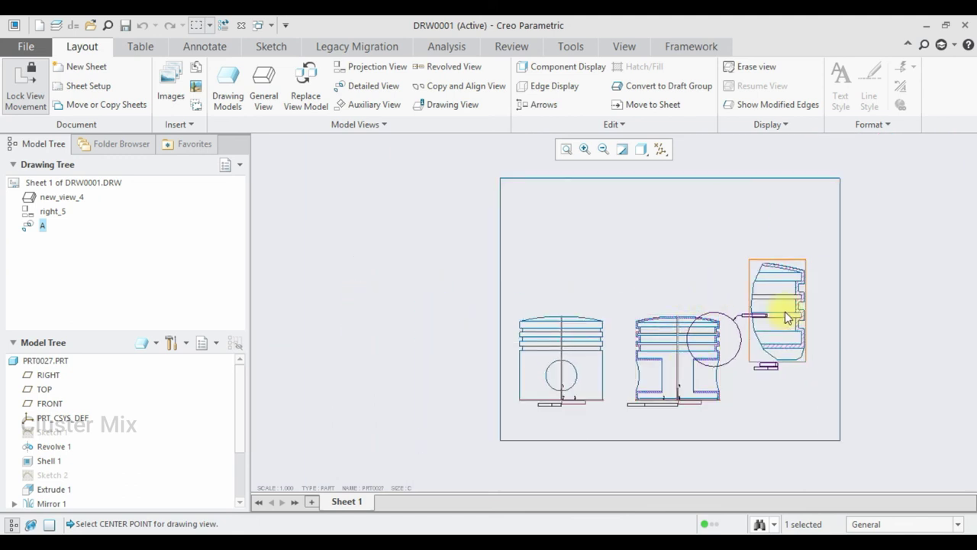
pyautogui.scroll(2, 870, 348)
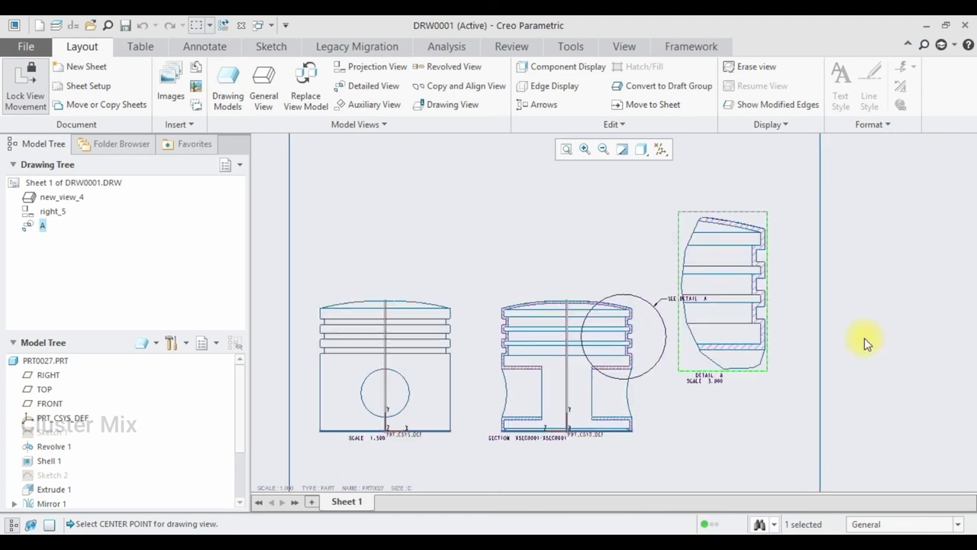
# Unlock view movement and move the detailed view higher, near the sheet's upper right corner.
pyautogui.click(36, 73)
pyautogui.moveTo(696, 251); pyautogui.dragTo(709, 343)
pyautogui.scroll(-2, 713, 340)
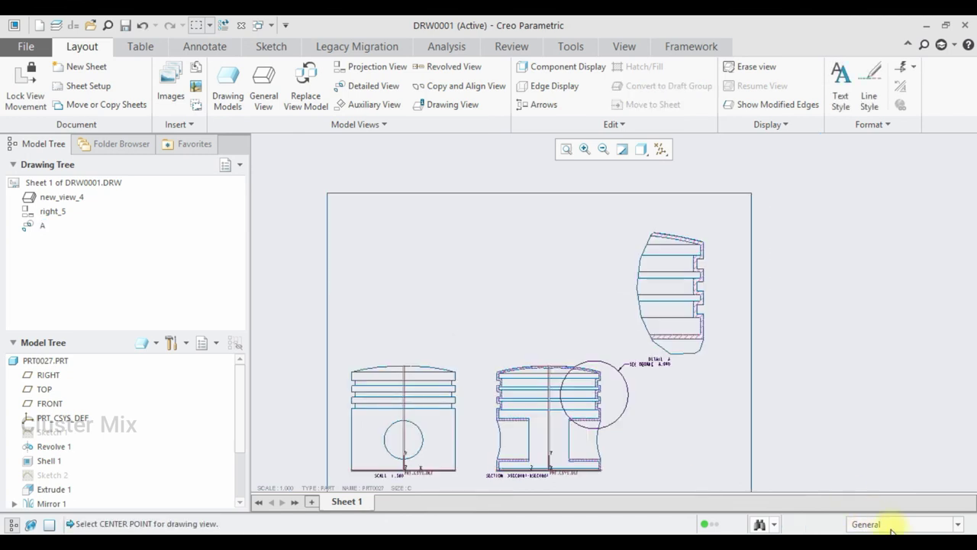
pyautogui.scroll(-2, 633, 359)
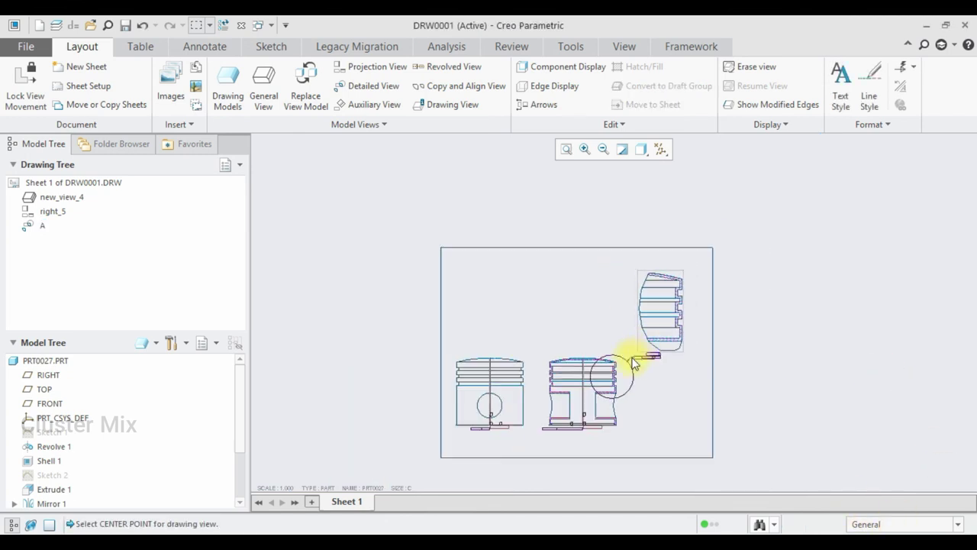
pyautogui.scroll(4, 489, 404)
# Open the Show Model Annotations settings and list the revolve feature's dimensions on the front view.
pyautogui.click(537, 371)
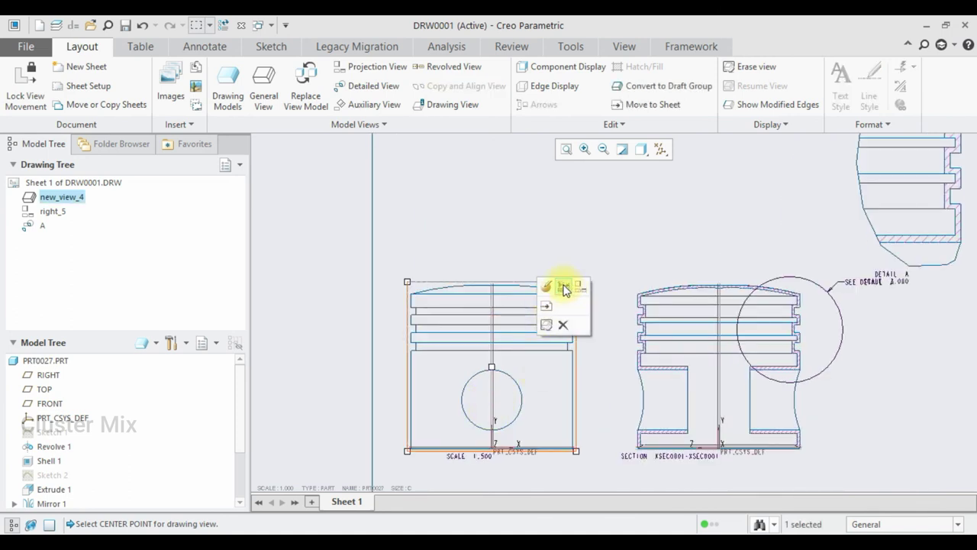
pyautogui.click(572, 240)
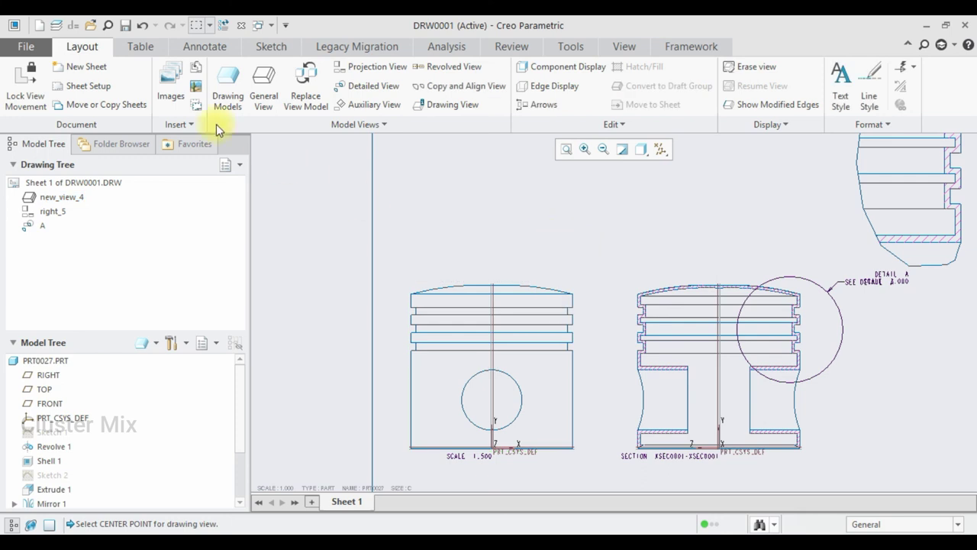
pyautogui.click(197, 45)
pyautogui.click(161, 90)
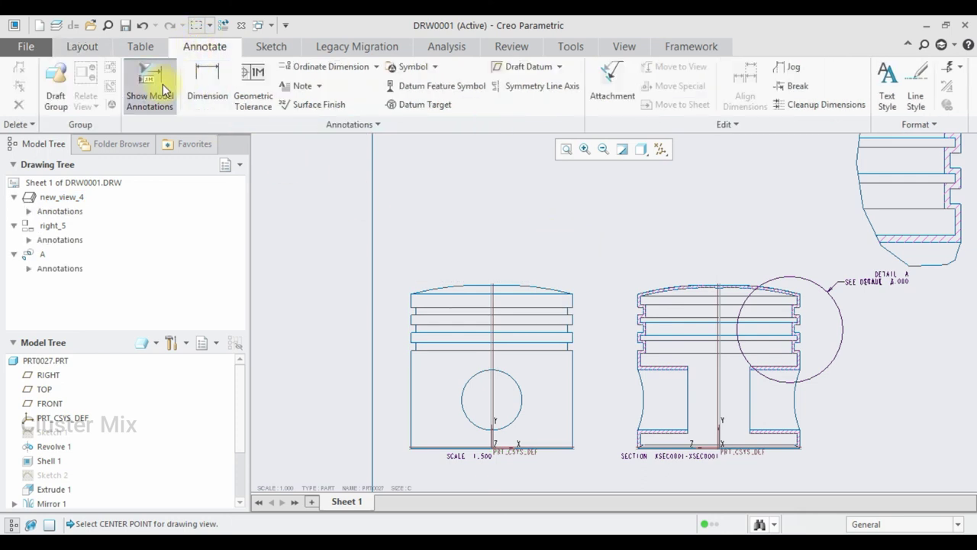
pyautogui.click(554, 319)
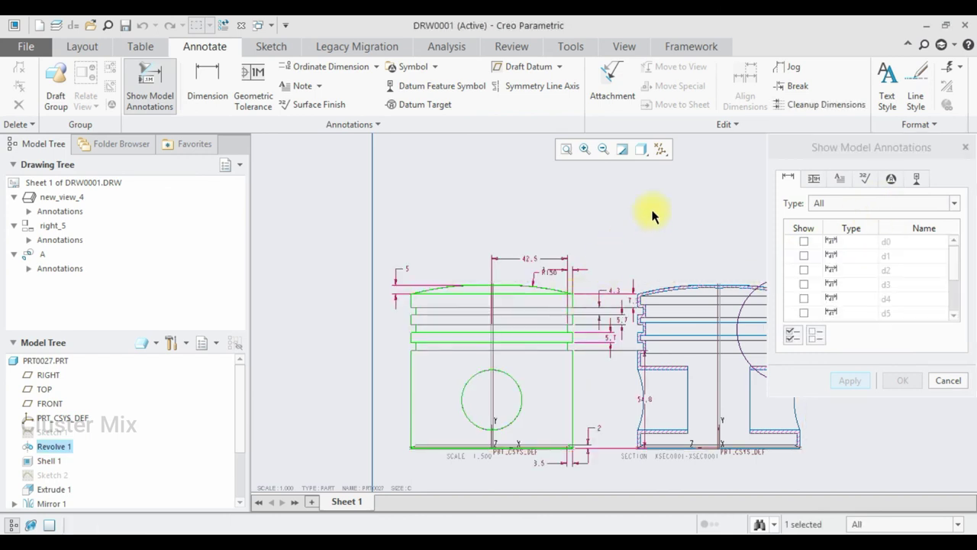
pyautogui.click(953, 251)
pyautogui.moveTo(953, 251)
pyautogui.mouseDown()
pyautogui.moveTo(955, 298)
pyautogui.moveTo(964, 263)
pyautogui.moveTo(955, 233)
pyautogui.mouseUp()
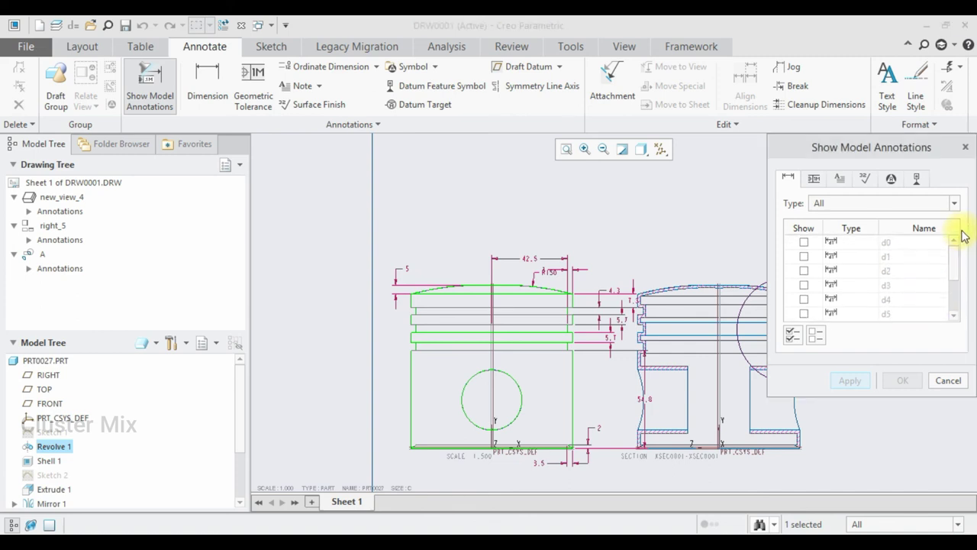
# Try selecting all of the revolve feature's dimensions for display and clear the whole selection.
pyautogui.click(793, 335)
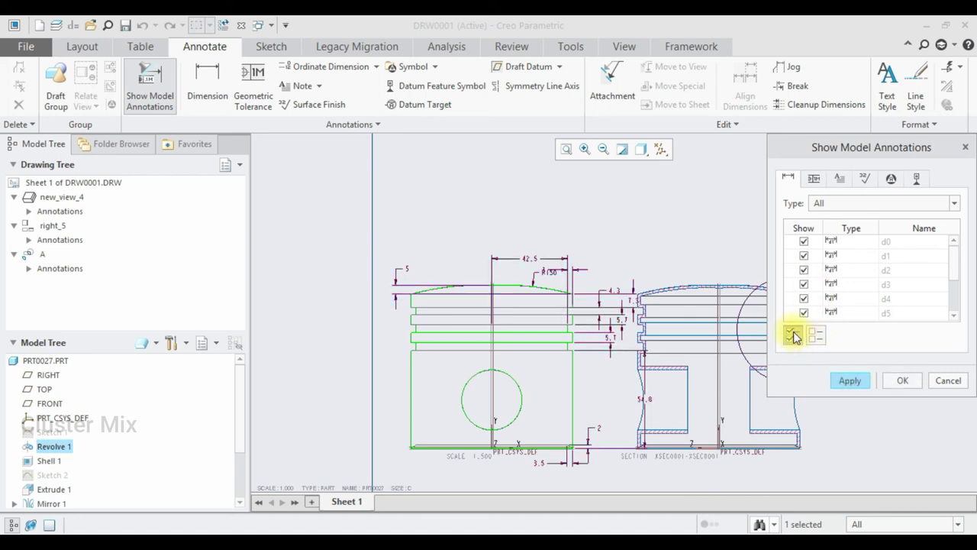
pyautogui.click(793, 332)
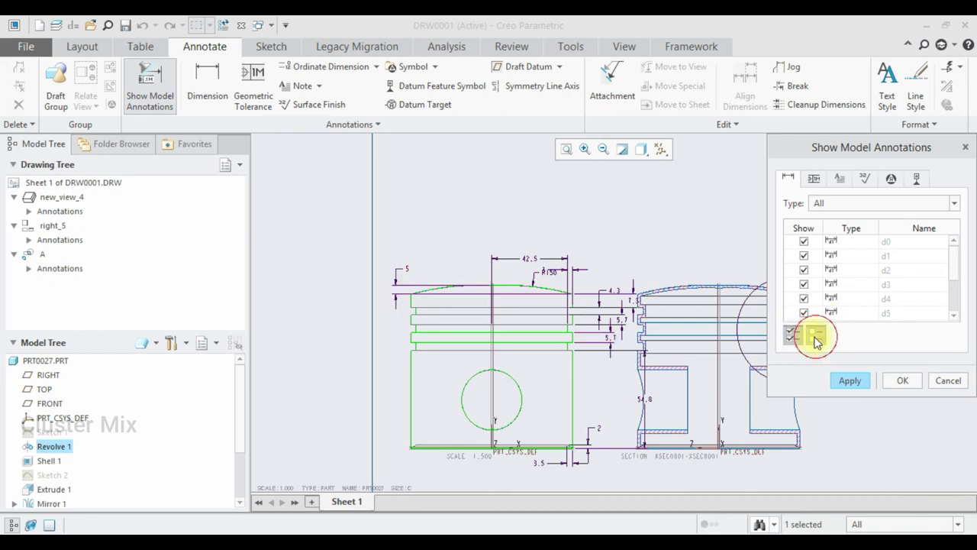
pyautogui.click(815, 336)
# Show only the 33.8 diameter dimension of the pin hole from the front view's model annotations.
pyautogui.click(448, 321)
pyautogui.scroll(6, 447, 321)
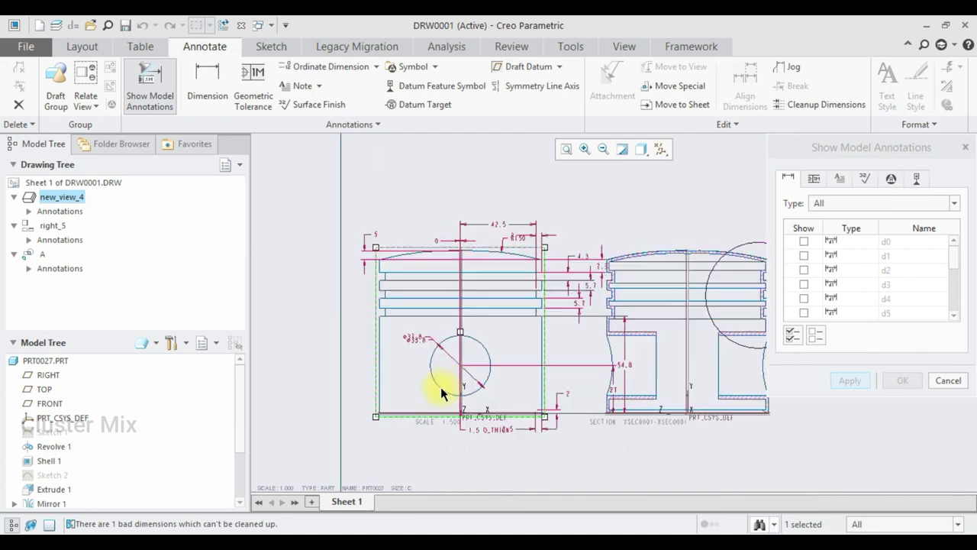
pyautogui.click(408, 323)
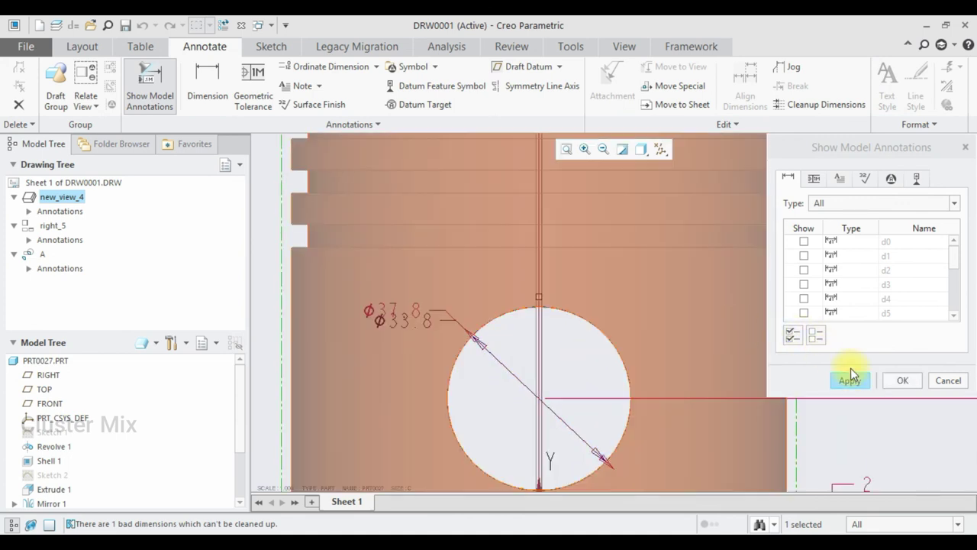
pyautogui.click(852, 380)
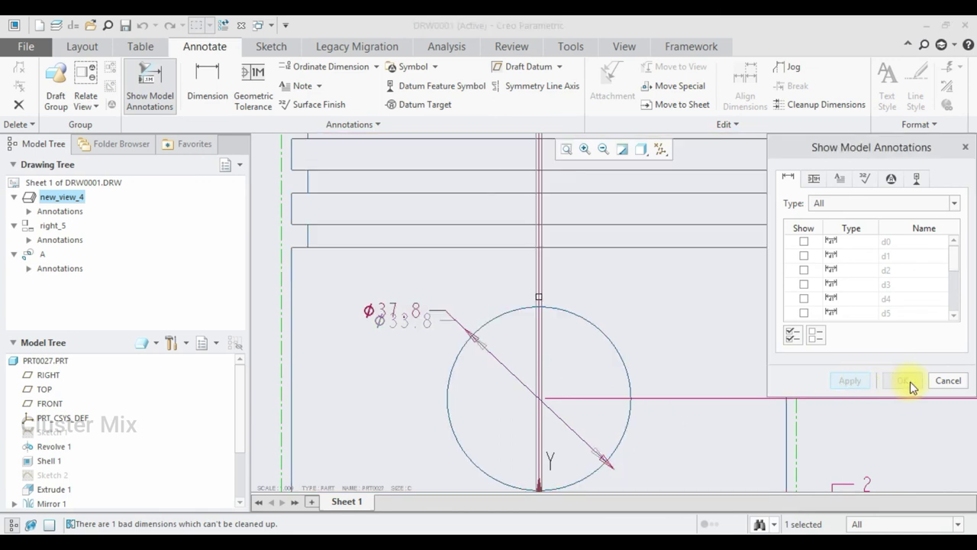
pyautogui.click(964, 146)
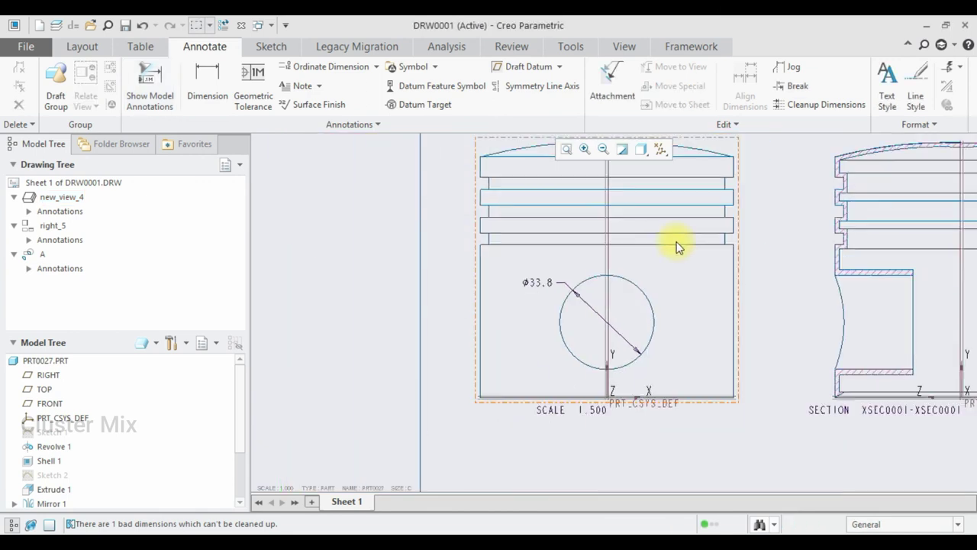
# Move the pin hole's diameter dimension text outside the left side of the front view's outline.
pyautogui.scroll(-2, 725, 198)
pyautogui.scroll(2, 744, 157)
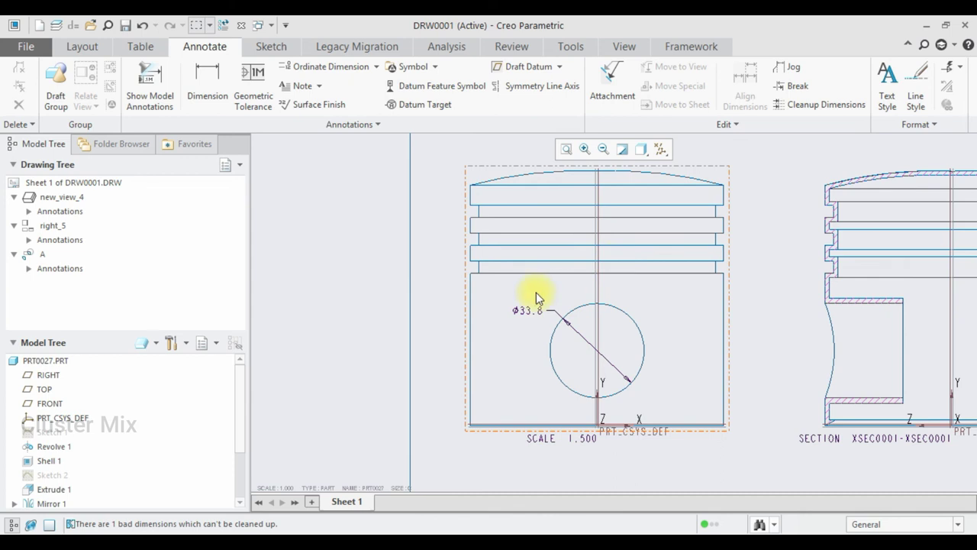
pyautogui.click(526, 310)
pyautogui.moveTo(526, 310)
pyautogui.mouseDown()
pyautogui.moveTo(441, 325)
pyautogui.moveTo(438, 313)
pyautogui.mouseUp()
pyautogui.scroll(-2, 768, 301)
pyautogui.scroll(1, 704, 354)
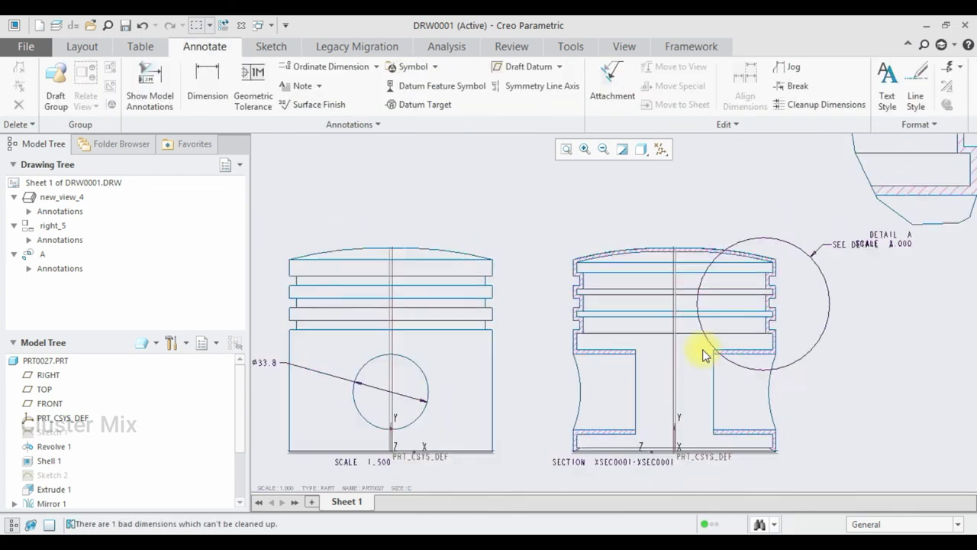
# Dimension the height of the top land between the crown edge and the first ring groove in the detailed view.
pyautogui.scroll(-1, 703, 354)
pyautogui.scroll(-2, 806, 211)
pyautogui.scroll(1, 829, 215)
pyautogui.scroll(2, 820, 239)
pyautogui.scroll(1, 820, 239)
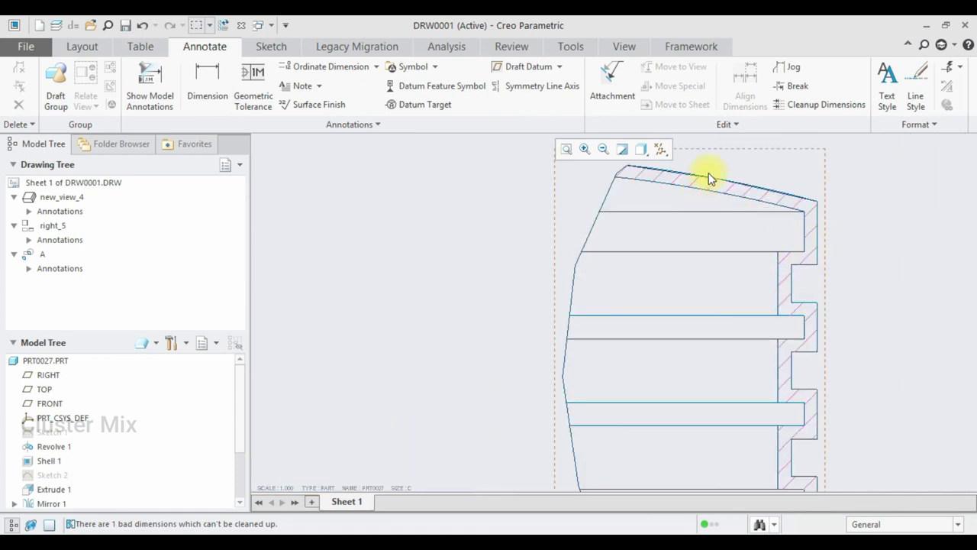
pyautogui.click(198, 77)
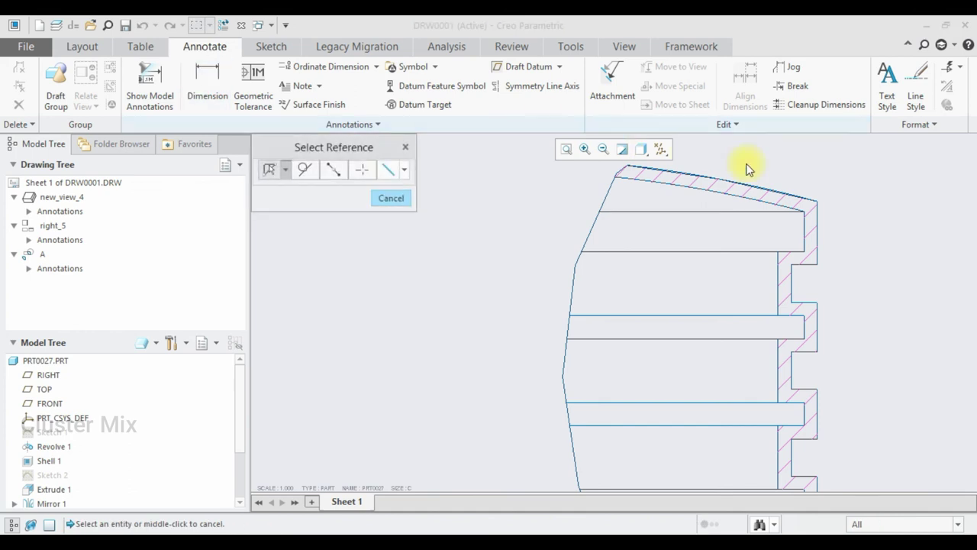
pyautogui.click(816, 207)
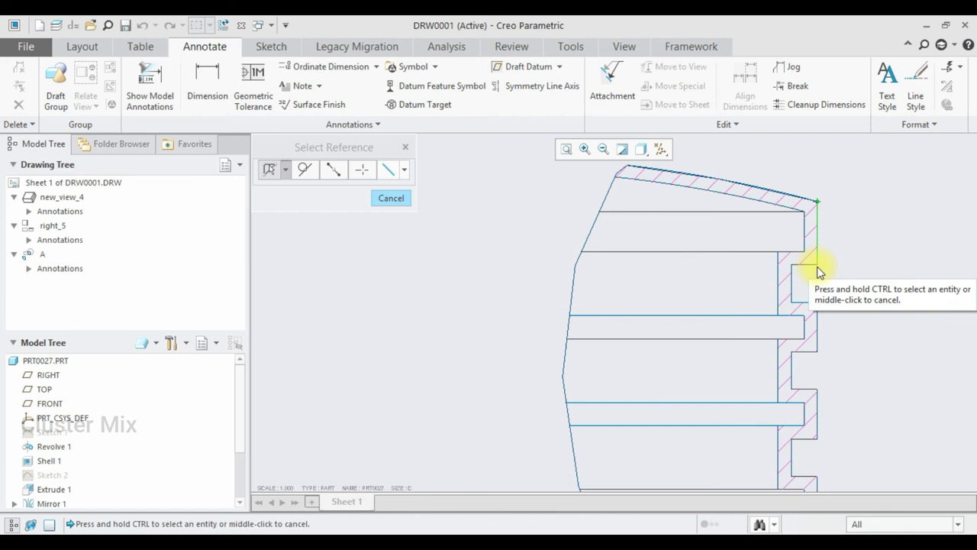
pyautogui.scroll(3, 817, 266)
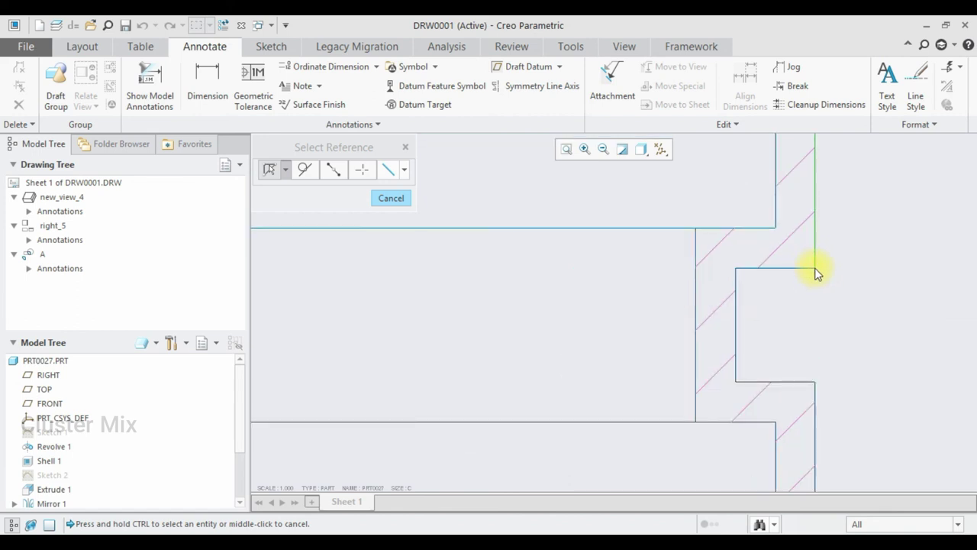
pyautogui.keyDown('ctrl'); pyautogui.click(815, 269); pyautogui.keyUp('ctrl')
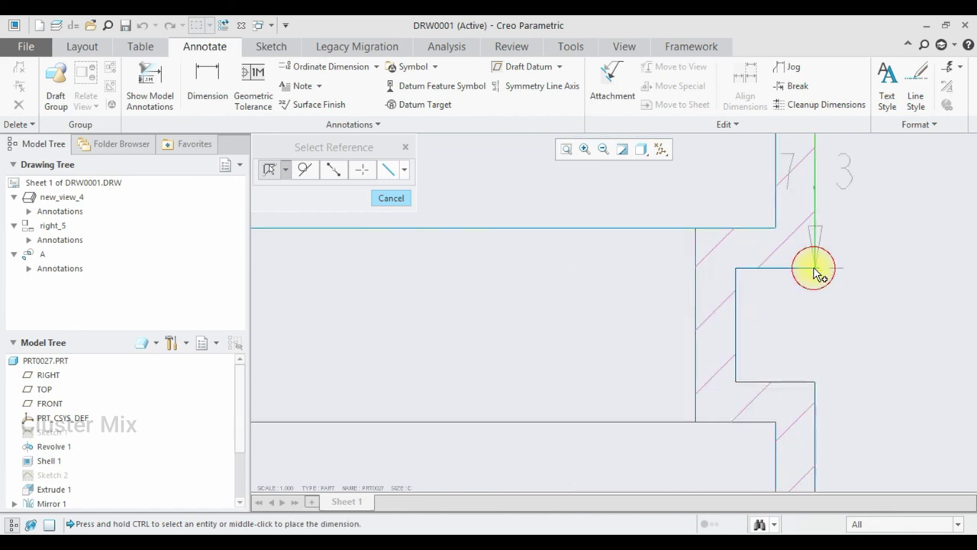
pyautogui.scroll(-3, 832, 264)
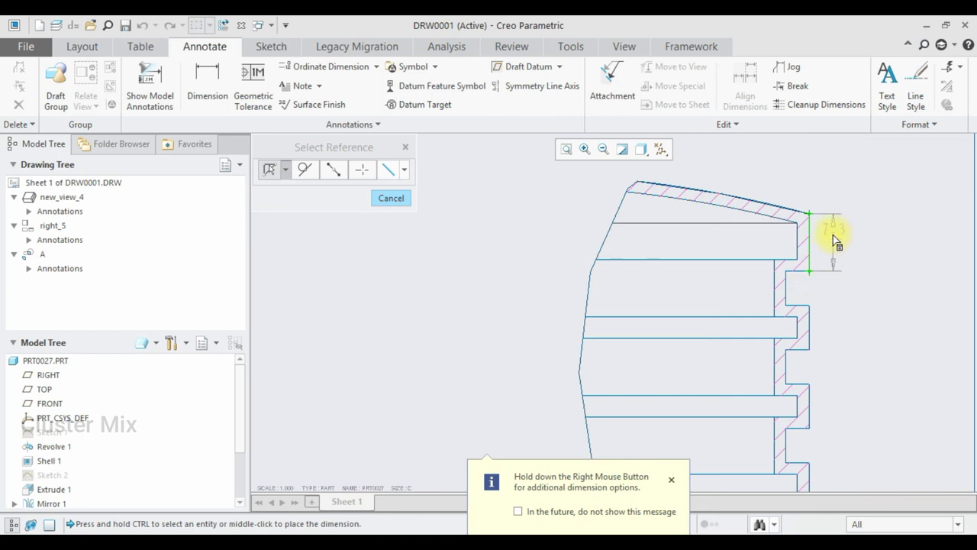
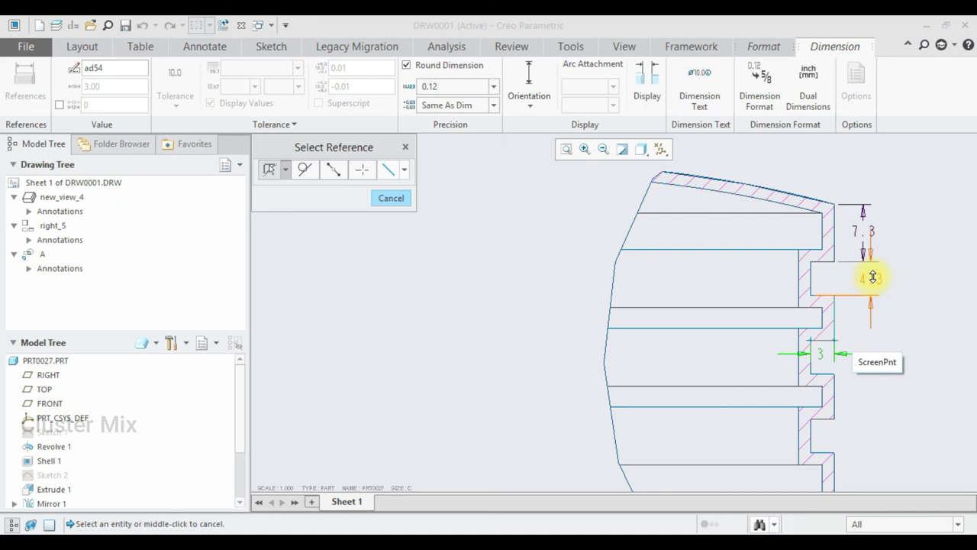
# Dimension the height of the land between the second and third ring grooves in the detailed view.
pyautogui.middleClick(870, 279)
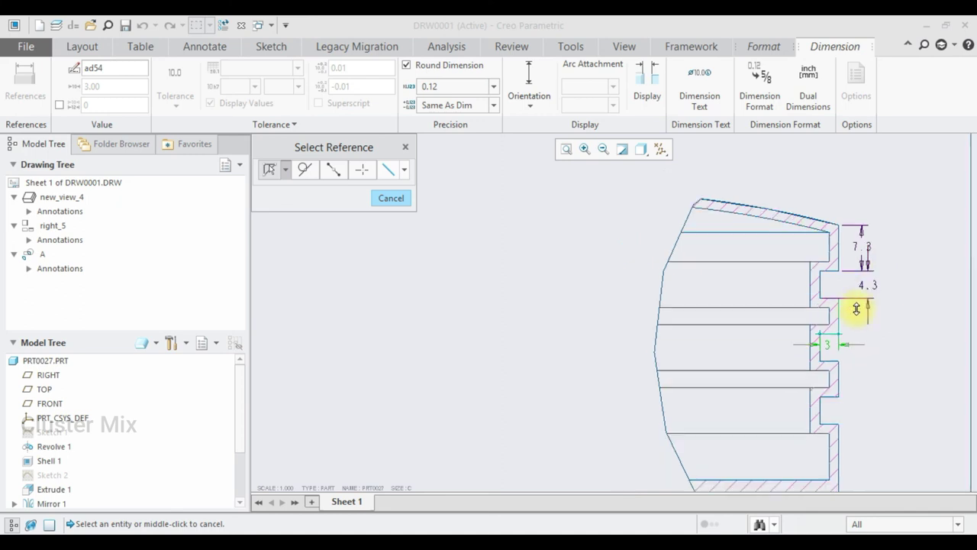
pyautogui.middleClick(825, 362)
pyautogui.click(839, 374)
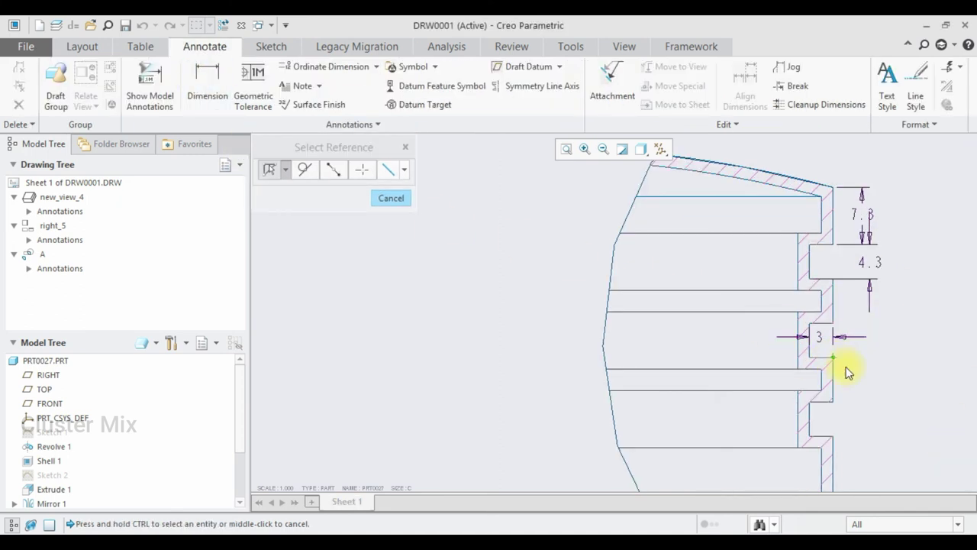
pyautogui.middleClick(858, 376)
pyautogui.middleClick(920, 374)
pyautogui.scroll(5, 789, 355)
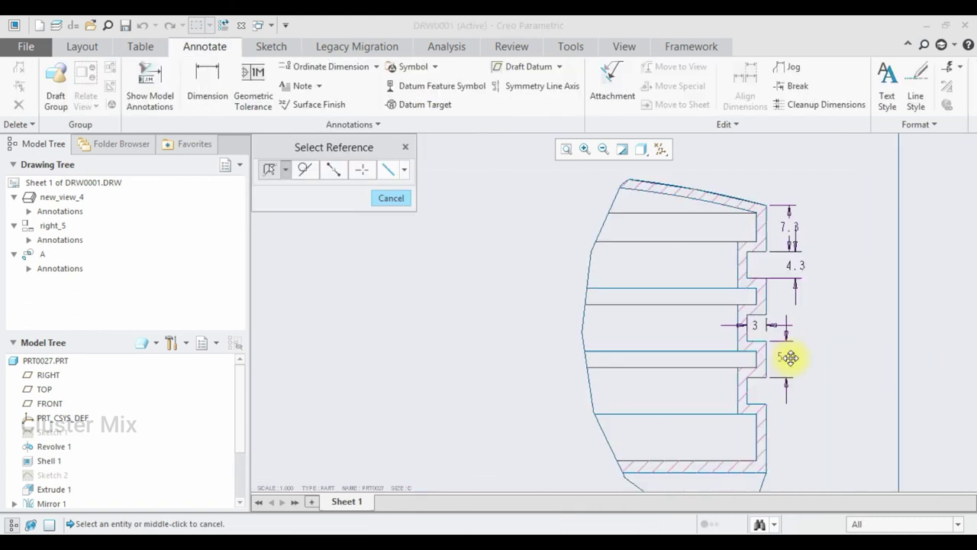
pyautogui.scroll(-2, 776, 234)
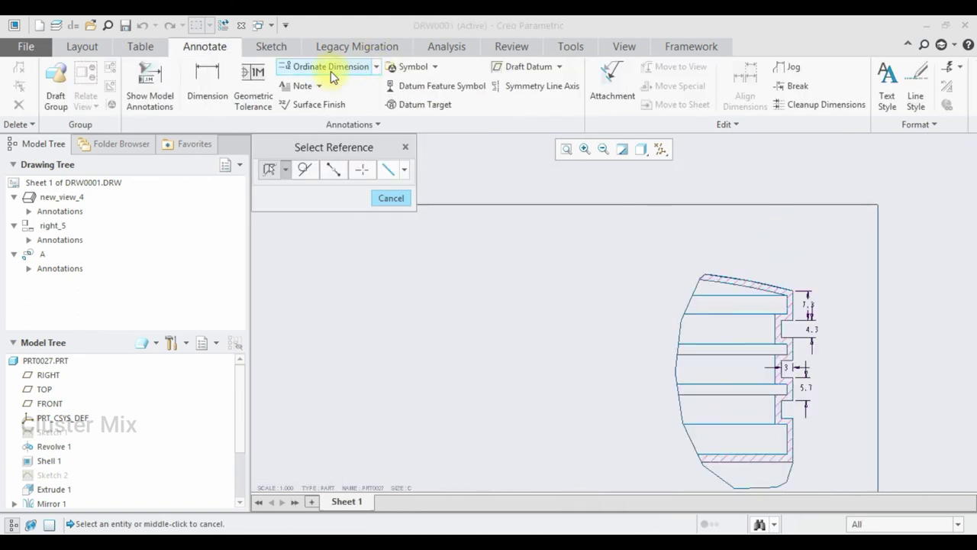
# Dimension the radius of the crown's outer arc in the detailed view, placing it above the arc.
pyautogui.click(767, 281)
pyautogui.middleClick(775, 258)
pyautogui.middleClick(802, 253)
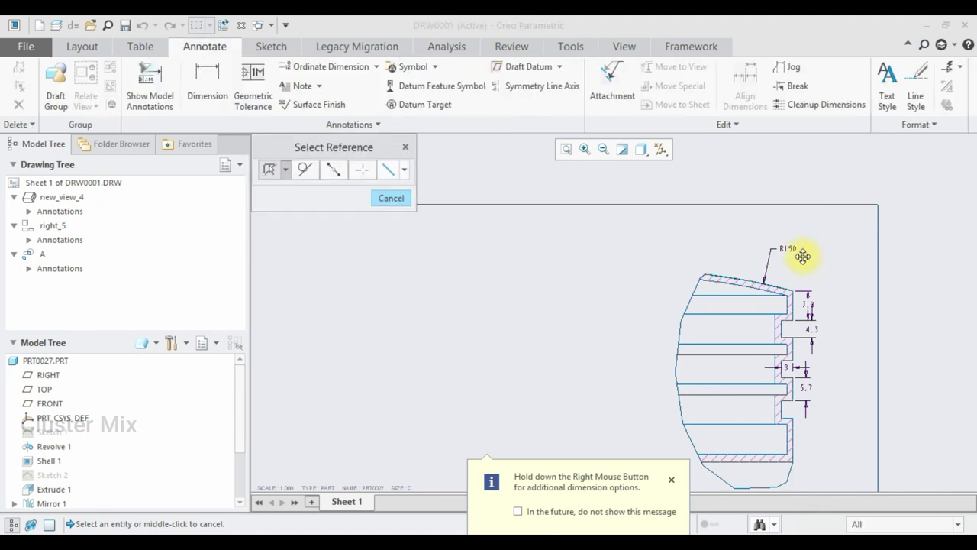
pyautogui.scroll(4, 827, 261)
pyautogui.scroll(-4, 820, 259)
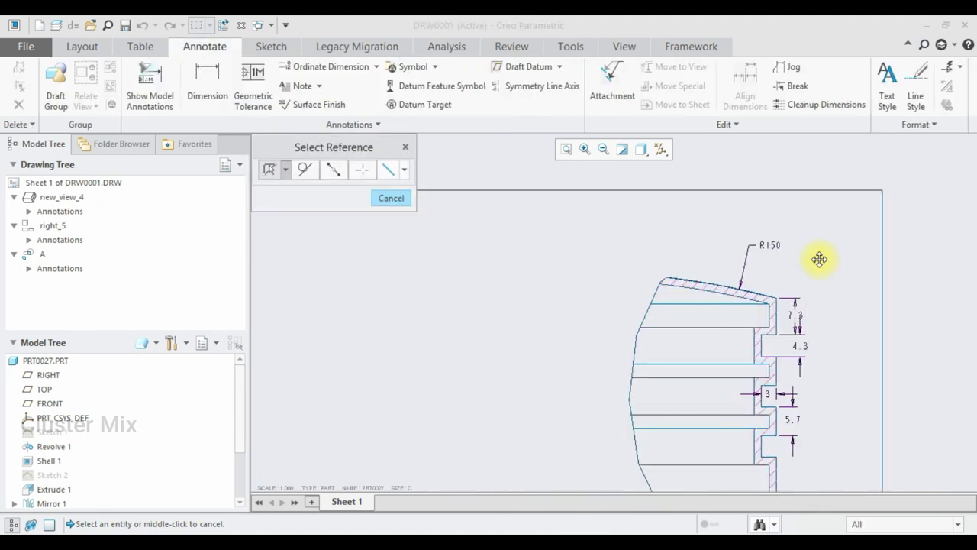
# Dimension the piston's overall diameter in the section view between the outer top-land edges, placing the dimension above the crown.
pyautogui.scroll(3, 819, 259)
pyautogui.scroll(-1, 654, 434)
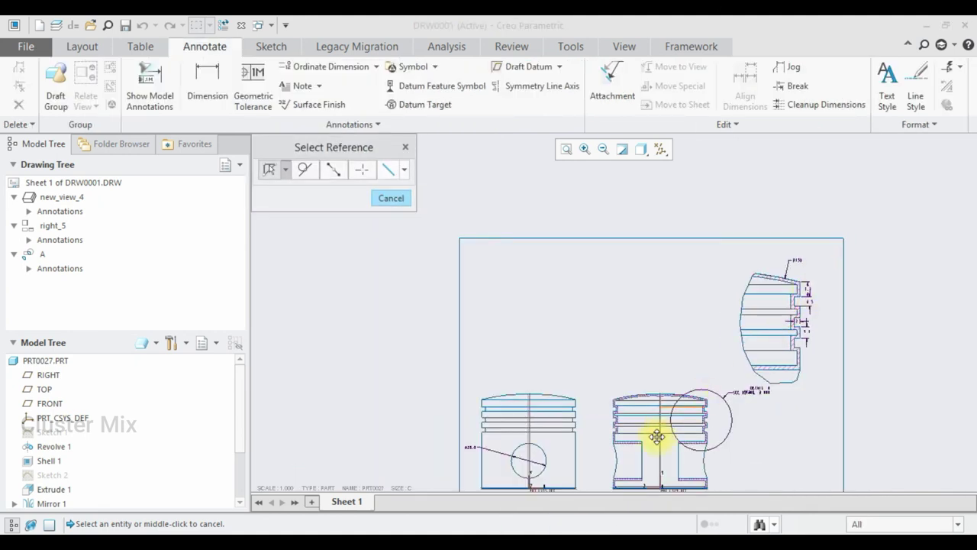
pyautogui.scroll(-1, 709, 334)
pyautogui.scroll(-3, 720, 399)
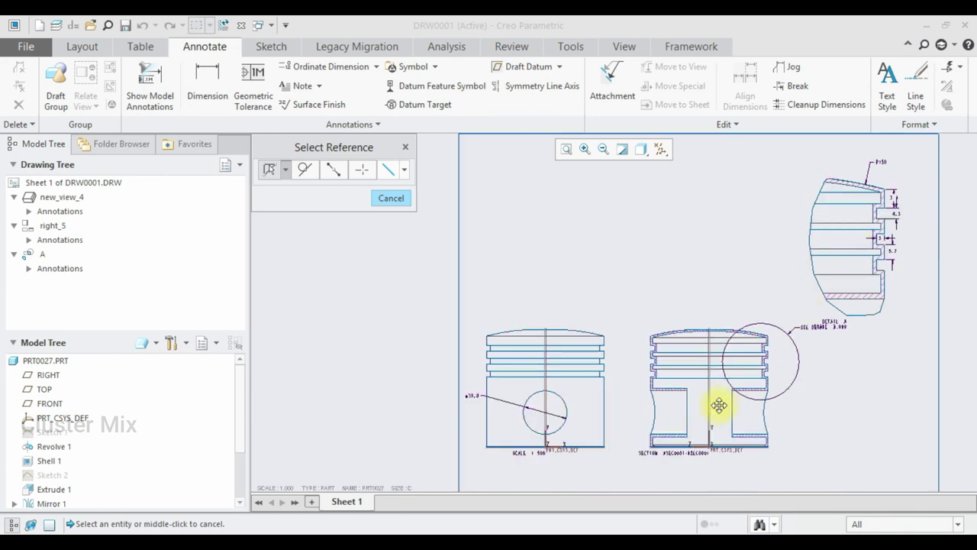
pyautogui.click(207, 76)
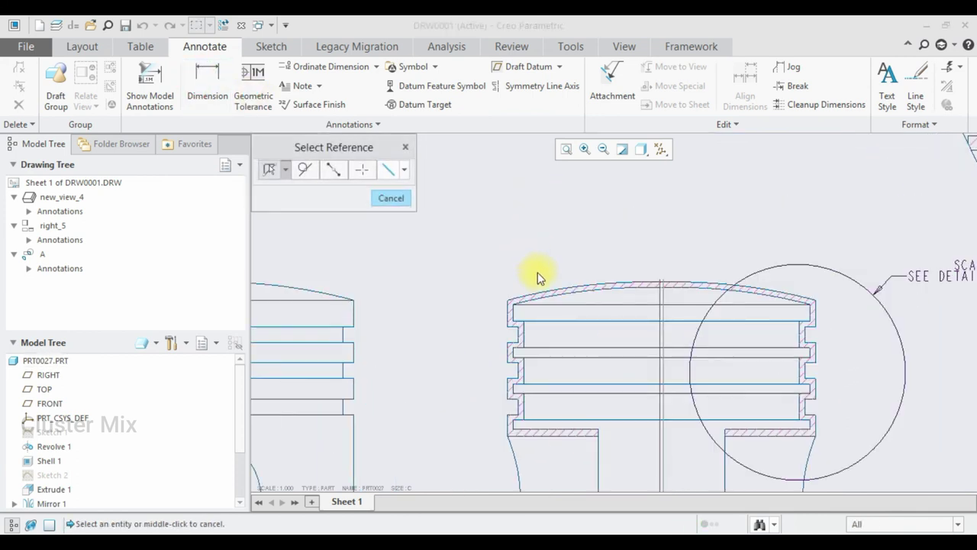
pyautogui.click(508, 311)
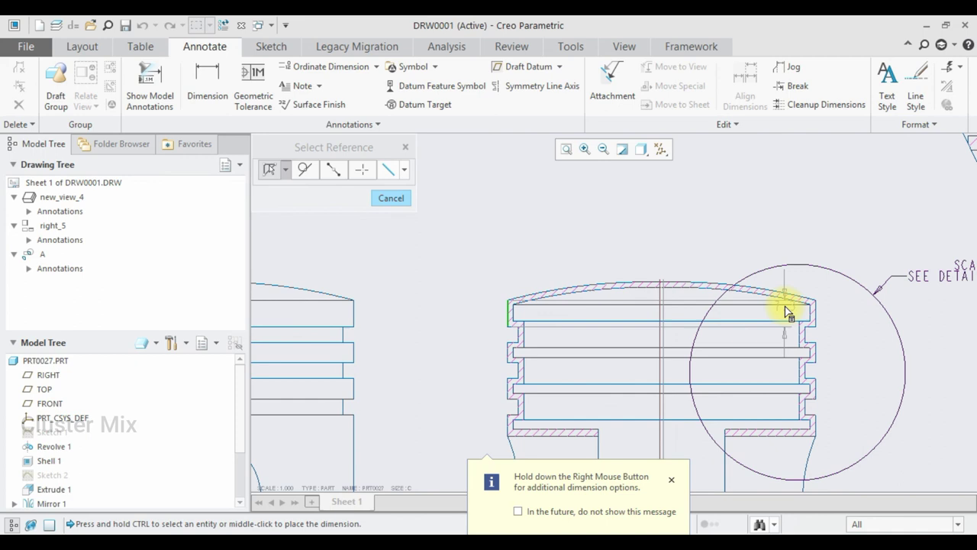
pyautogui.keyDown('ctrl'); pyautogui.click(814, 312); pyautogui.keyUp('ctrl')
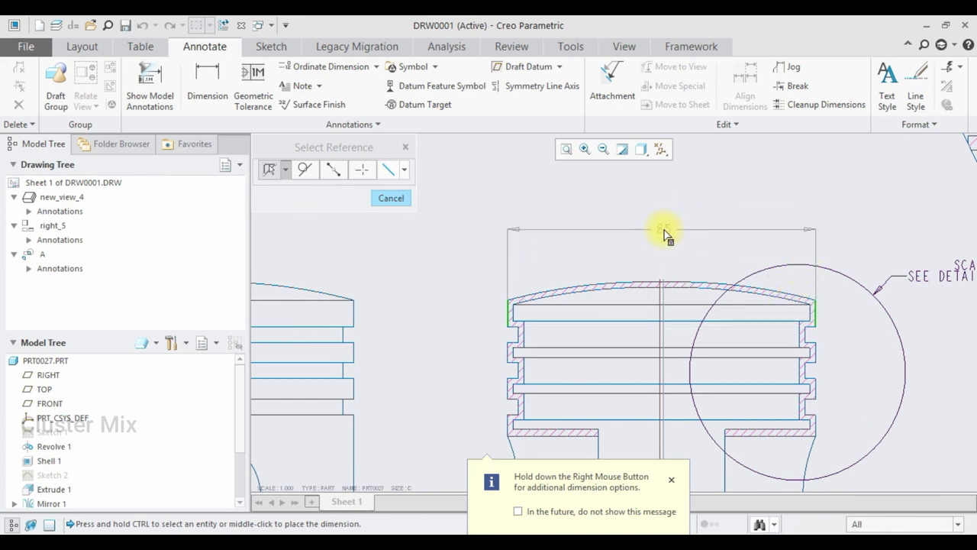
pyautogui.middleClick(664, 228)
# Dimension the section view's height from the crown's outer corner down to the skirt's bottom corner, placing it beside the outline.
pyautogui.scroll(3, 730, 247)
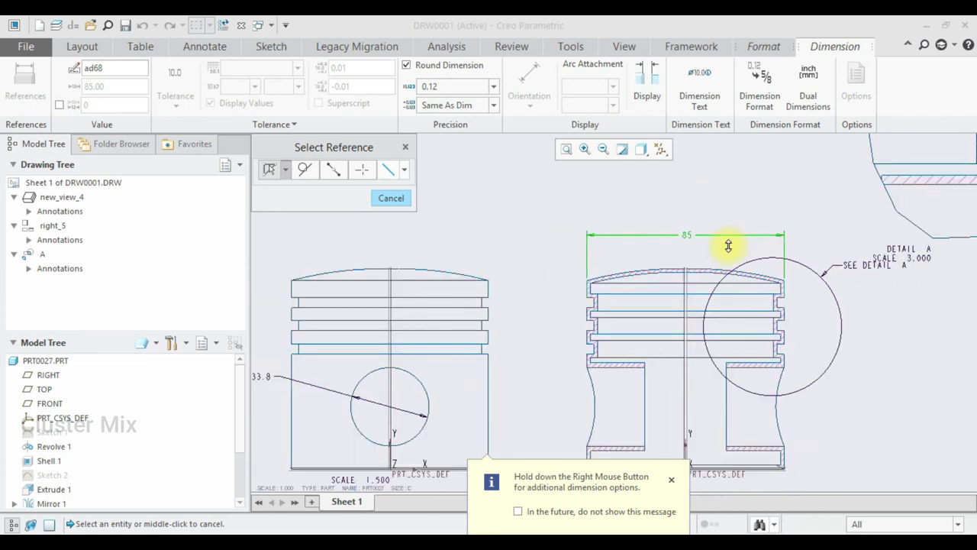
pyautogui.click(462, 228)
pyautogui.scroll(2, 449, 283)
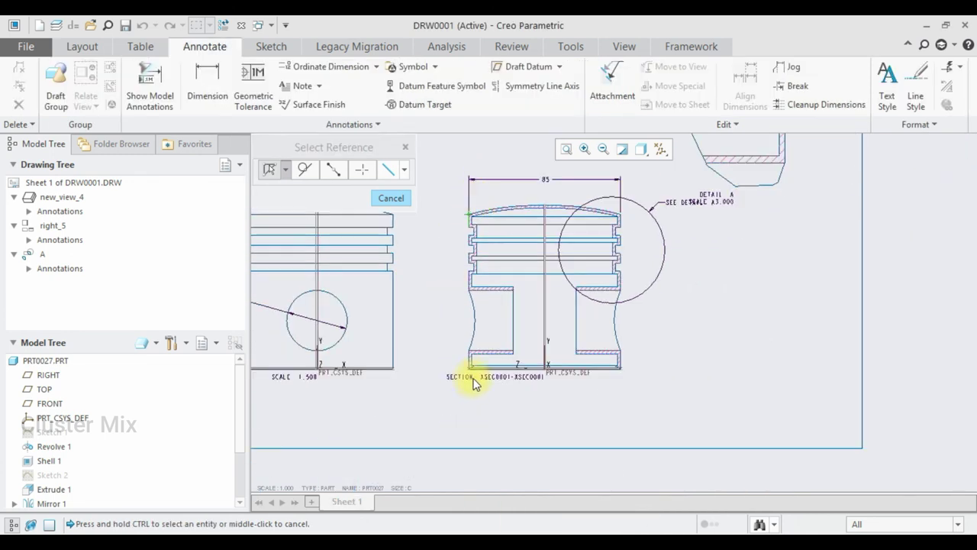
pyautogui.scroll(-5, 474, 383)
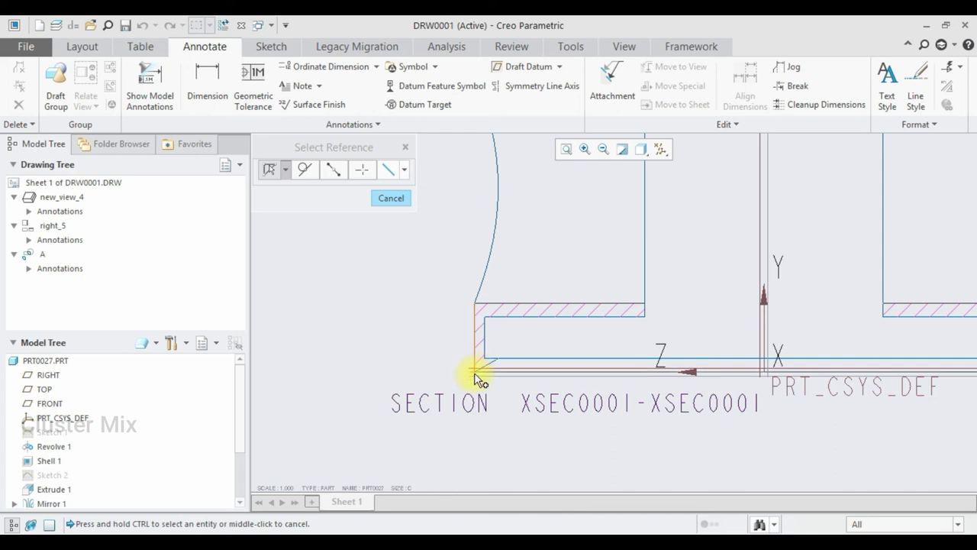
pyautogui.click(474, 375)
pyautogui.scroll(5, 469, 372)
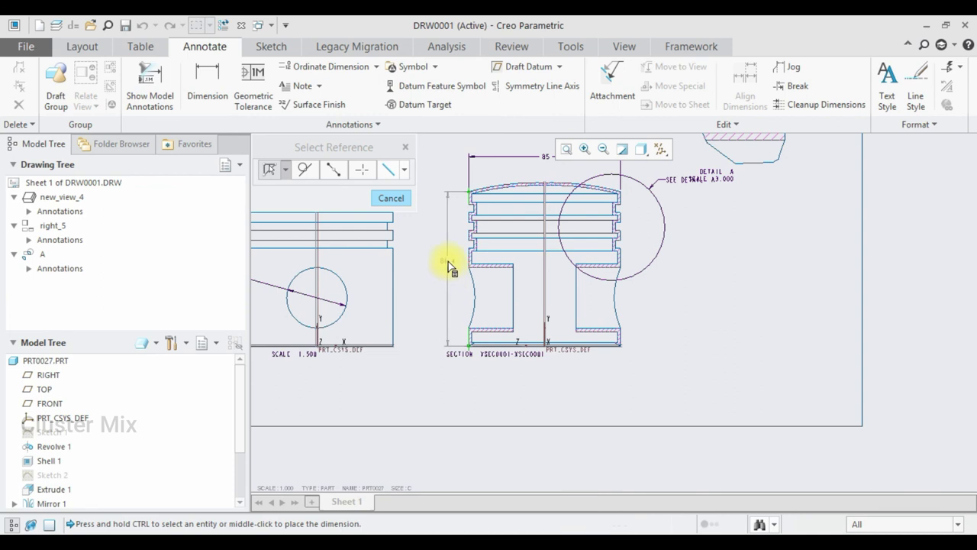
pyautogui.middleClick(450, 262)
# Dimension the horizontal and vertical extents of the small inner chamfer at the section view's lower right corner.
pyautogui.scroll(-5, 623, 333)
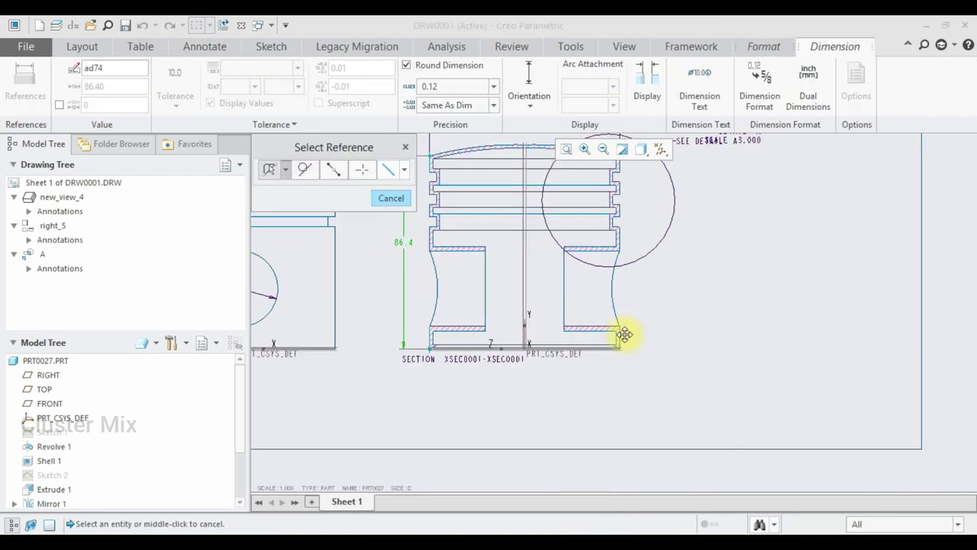
pyautogui.scroll(-5, 620, 349)
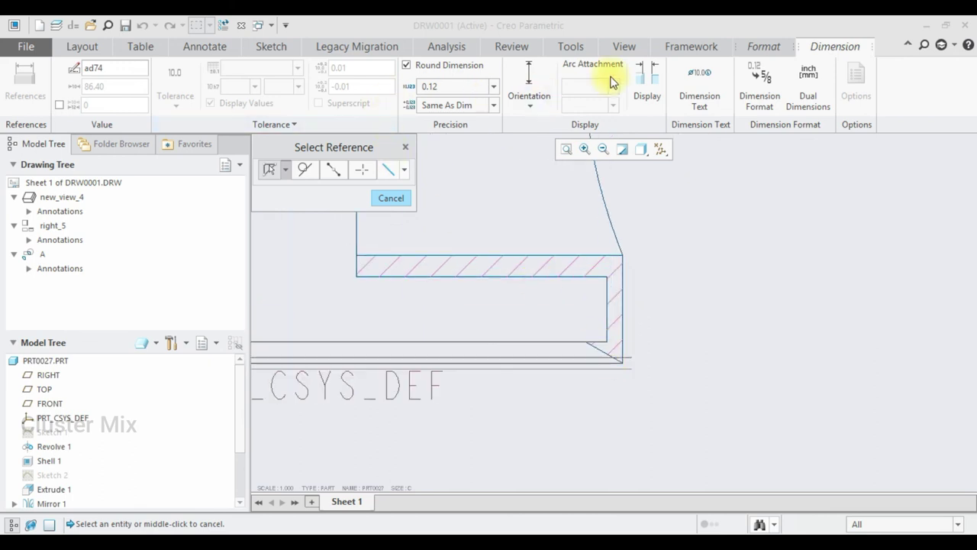
pyautogui.scroll(-2, 626, 364)
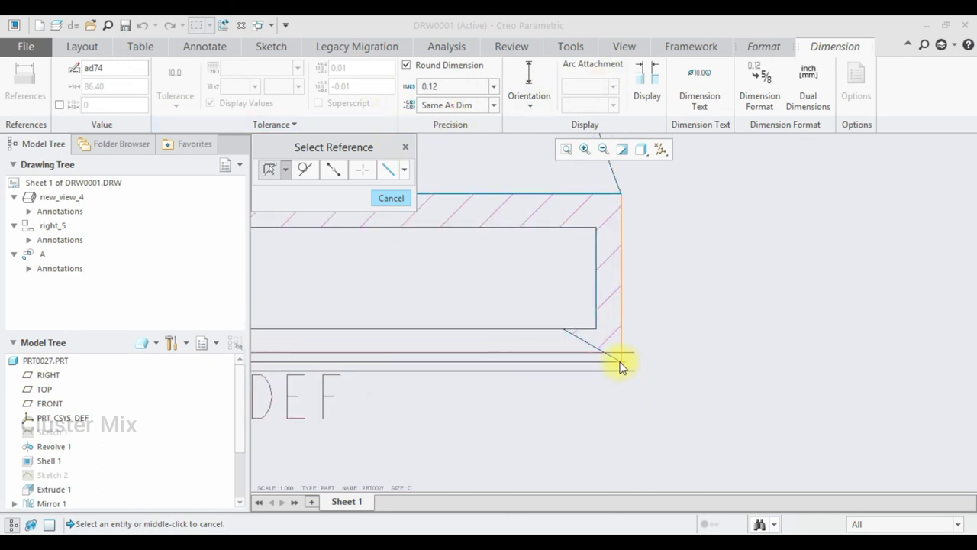
pyautogui.click(620, 363)
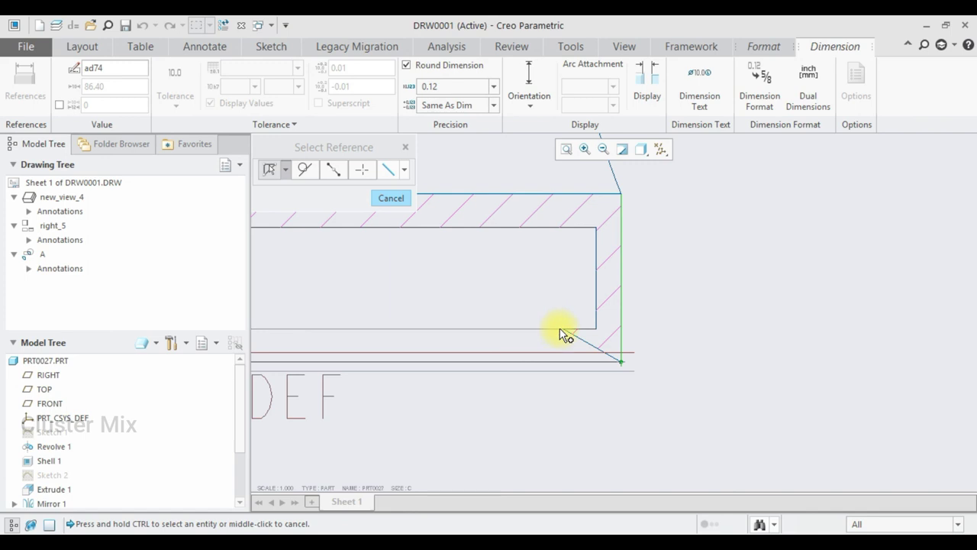
pyautogui.keyDown('ctrl'); pyautogui.click(565, 333); pyautogui.keyUp('ctrl')
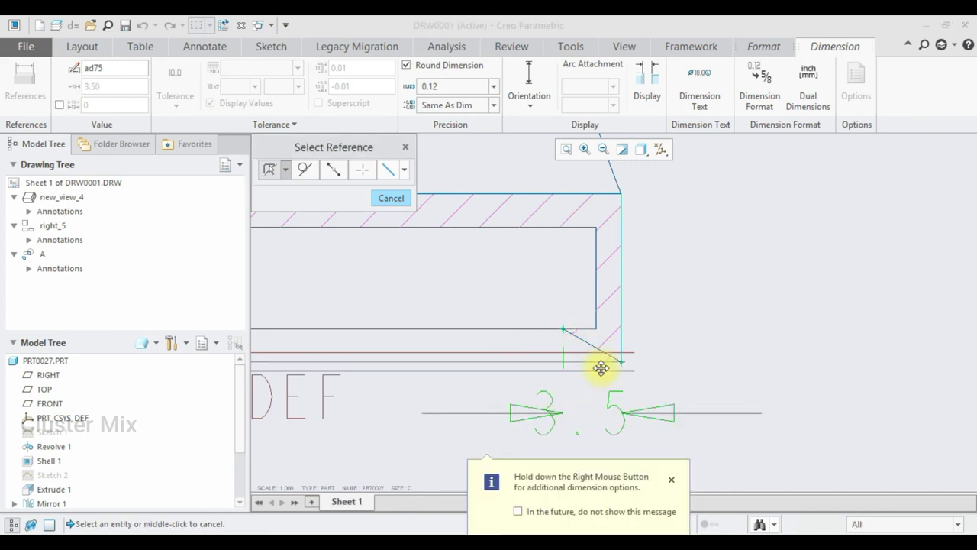
pyautogui.middleClick(628, 371)
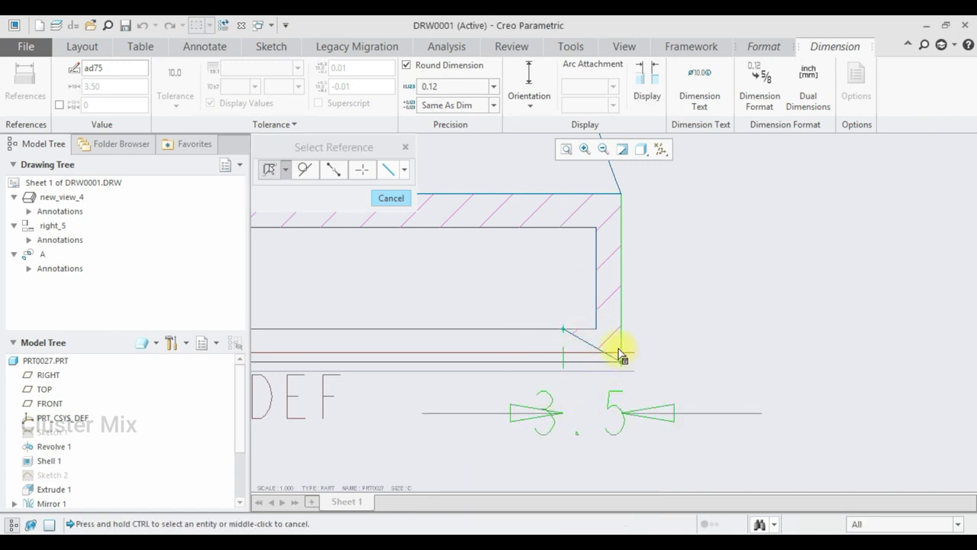
pyautogui.keyDown('ctrl'); pyautogui.click(565, 334); pyautogui.keyUp('ctrl')
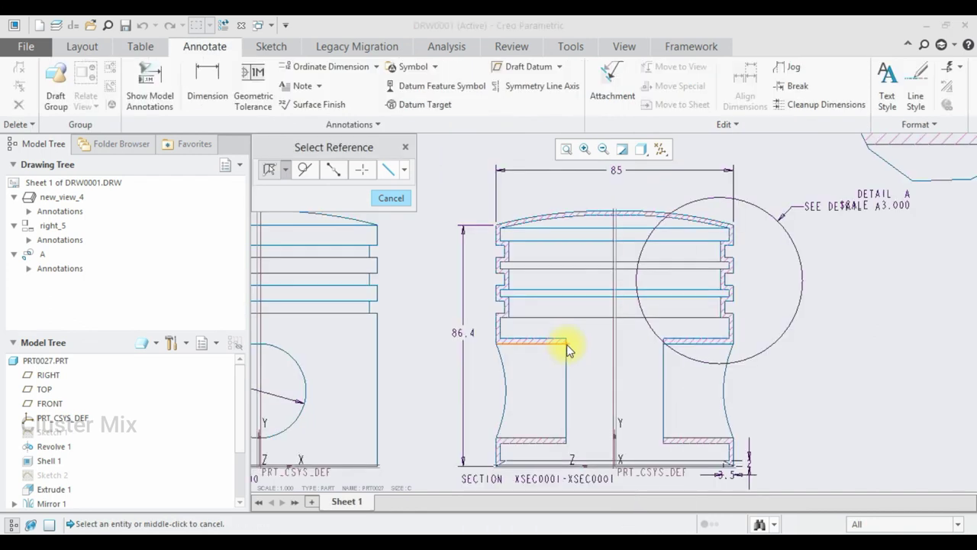
# Dimension the gap between the two bosses' inner faces in the section view, placing the dimension below the view.
pyautogui.click(566, 345)
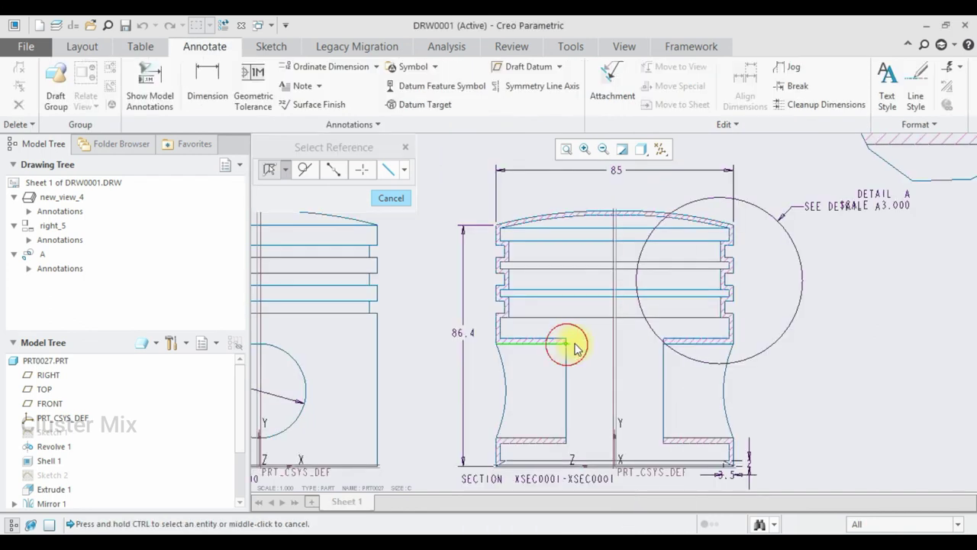
pyautogui.keyDown('ctrl'); pyautogui.click(664, 349); pyautogui.keyUp('ctrl')
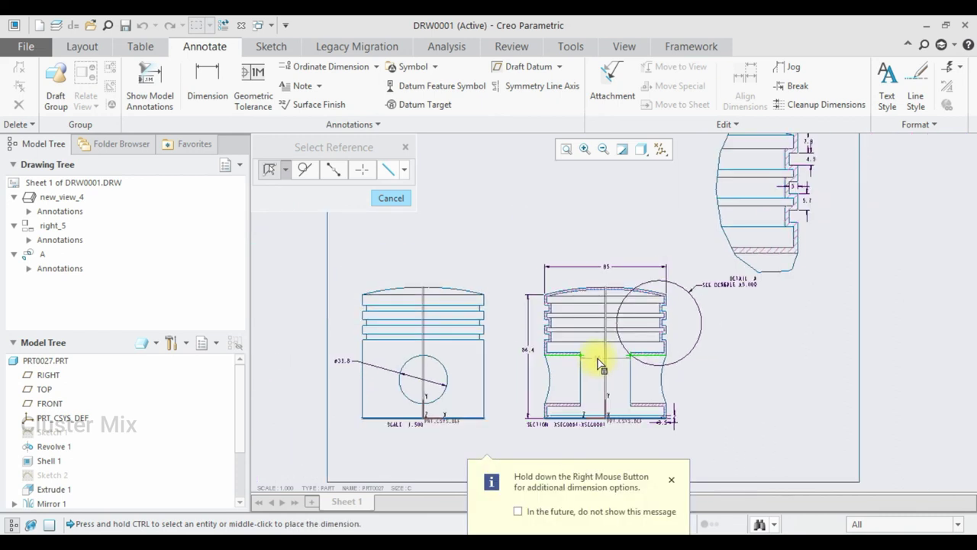
pyautogui.middleClick(593, 431)
# Dimension the right boss's outer height in the section view, placing the dimension in the gap between the bosses.
pyautogui.scroll(2, 643, 309)
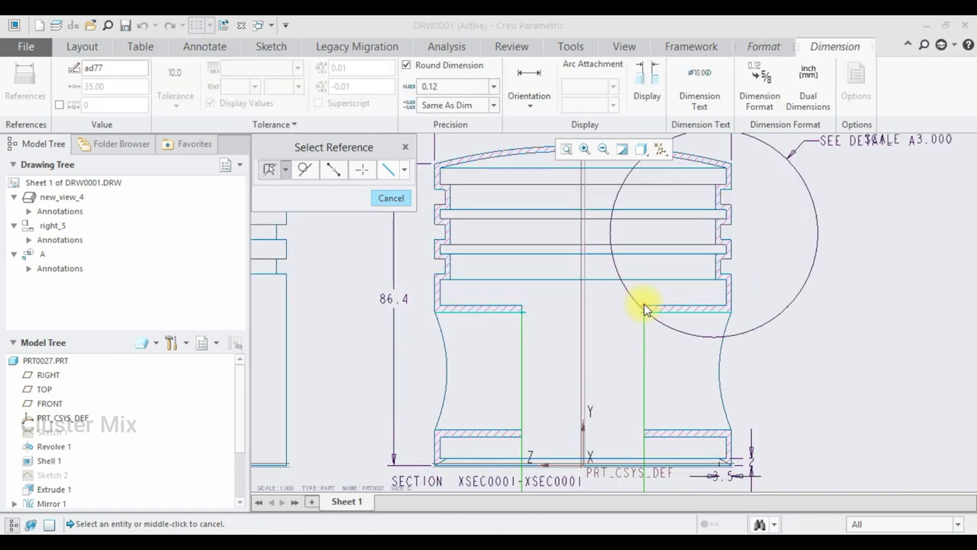
pyautogui.click(643, 309)
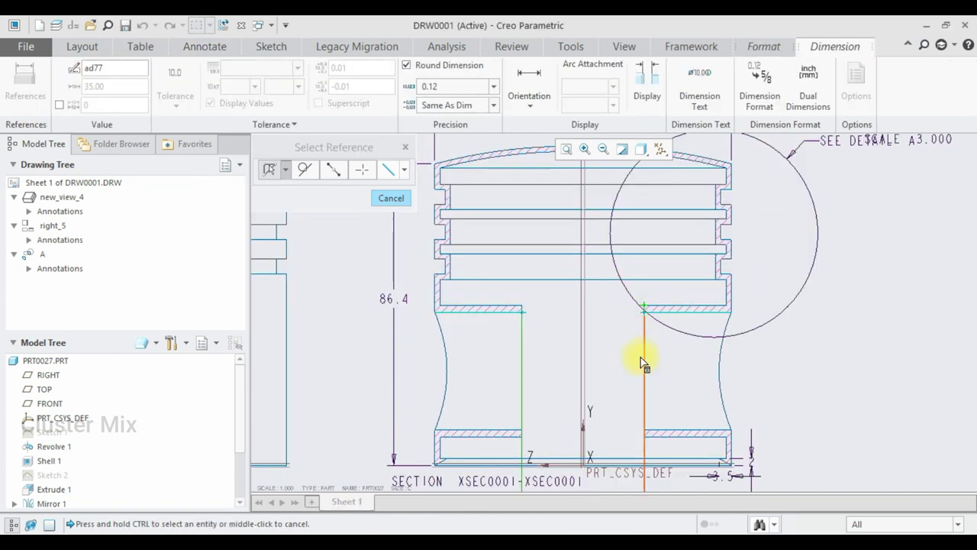
pyautogui.keyDown('ctrl'); pyautogui.click(645, 441); pyautogui.keyUp('ctrl')
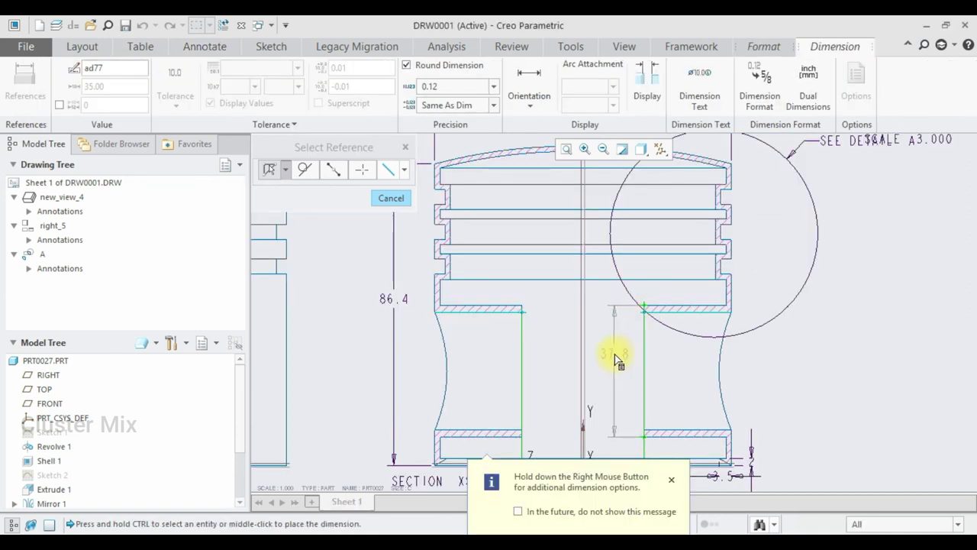
pyautogui.middleClick(615, 355)
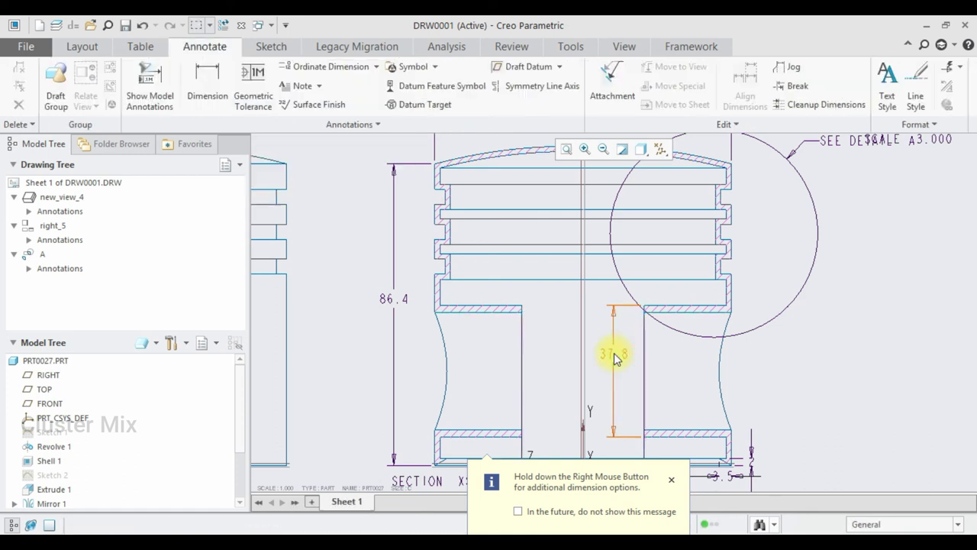
pyautogui.scroll(-4, 890, 430)
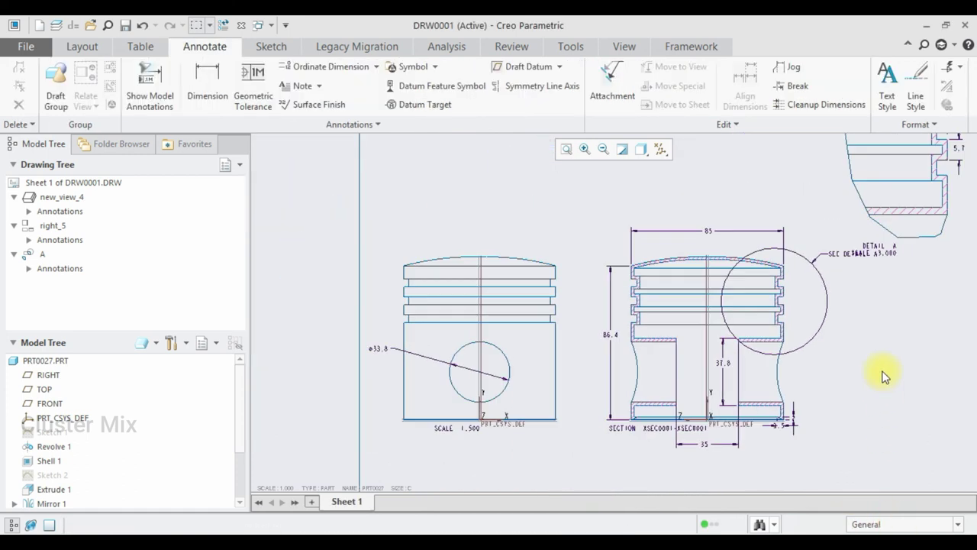
pyautogui.scroll(1, 870, 320)
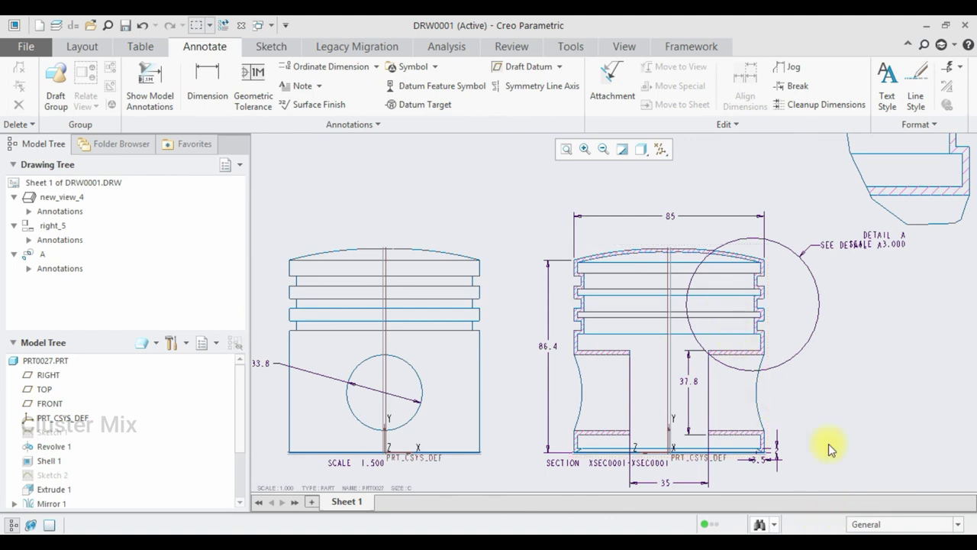
pyautogui.click(229, 97)
pyautogui.scroll(2, 567, 342)
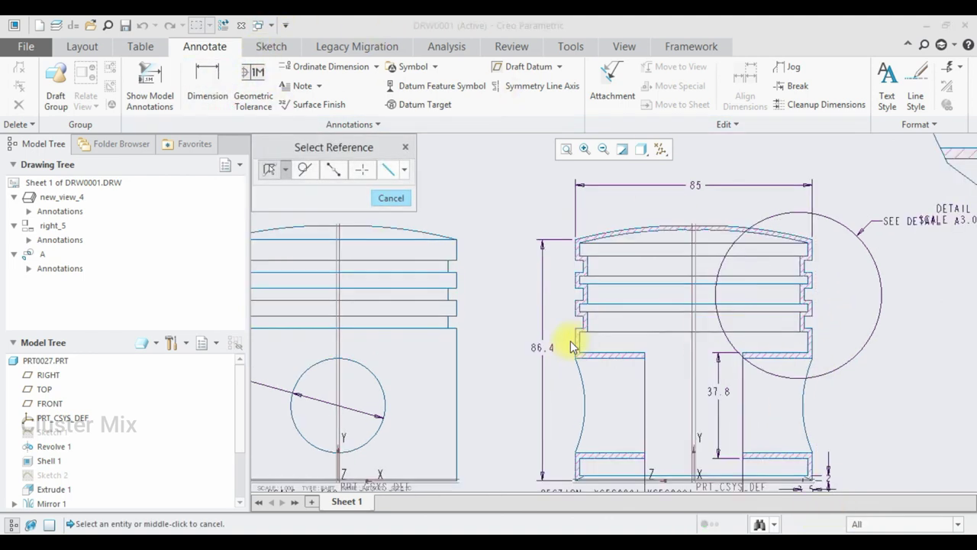
pyautogui.scroll(-3, 710, 346)
pyautogui.scroll(4, 713, 342)
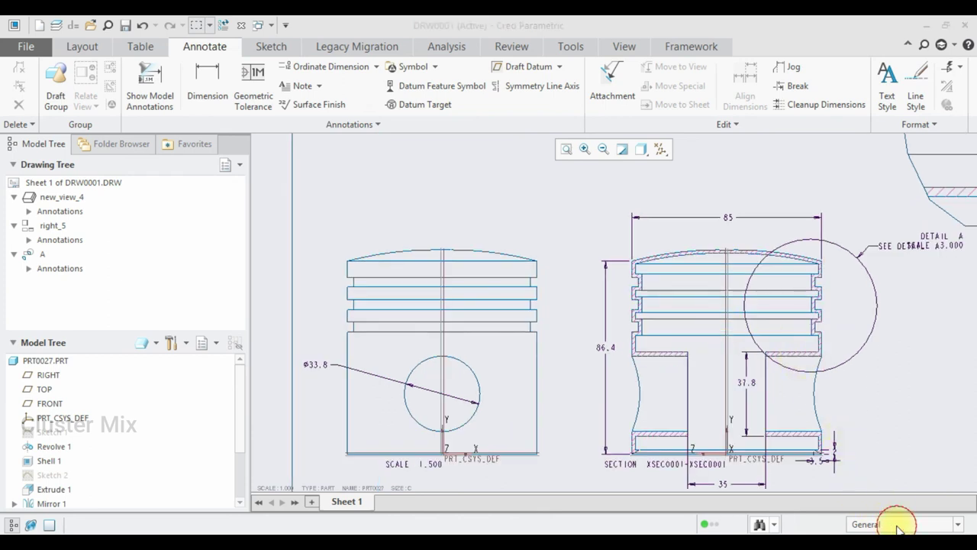
# Save a copy of the drawing to the Desktop as a PDF named print, replacing the existing file and keeping the current export settings.
pyautogui.click(31, 47)
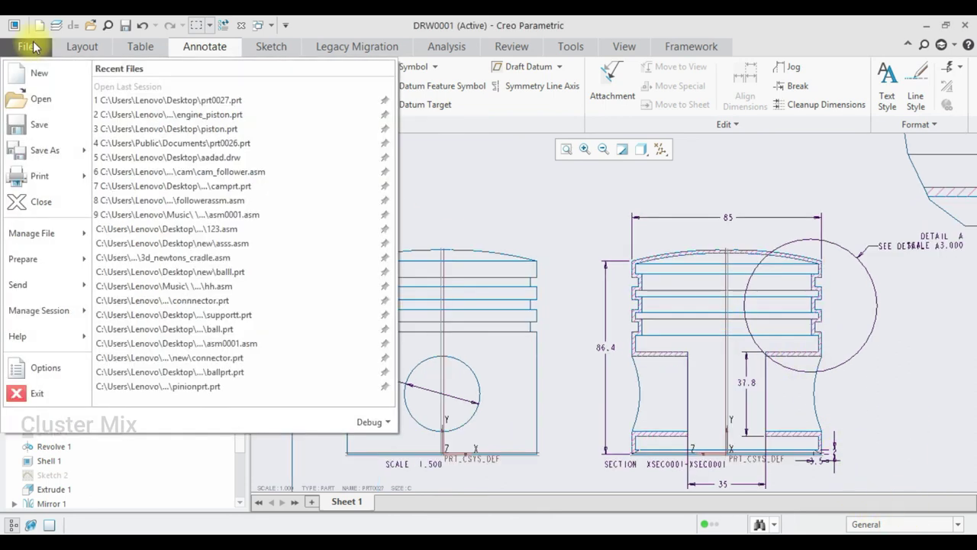
pyautogui.click(40, 149)
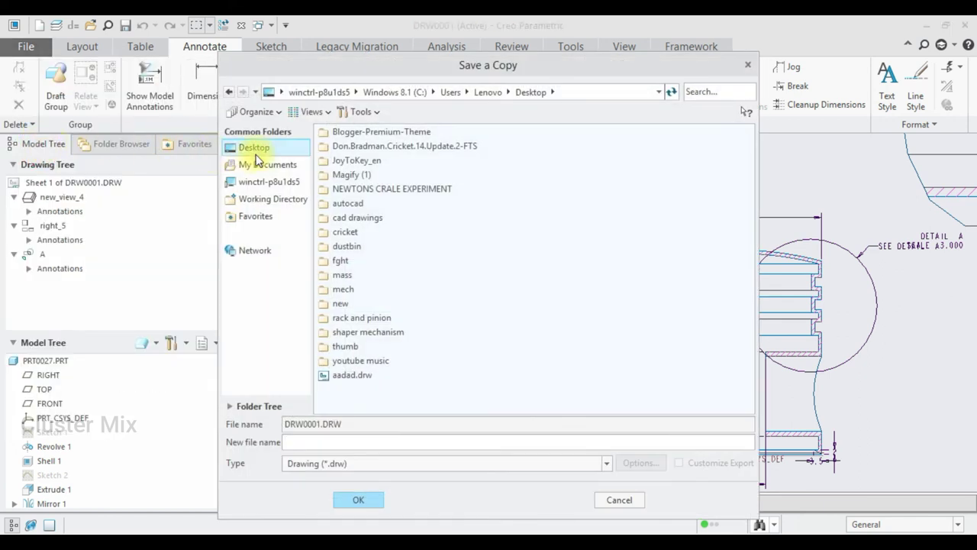
pyautogui.click(327, 464)
pyautogui.click(306, 382)
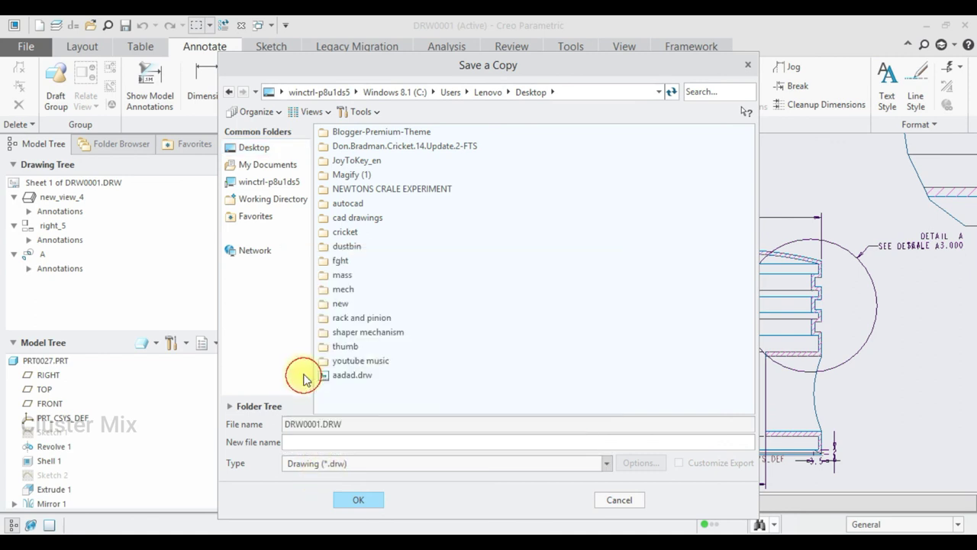
pyautogui.doubleClick(313, 443)
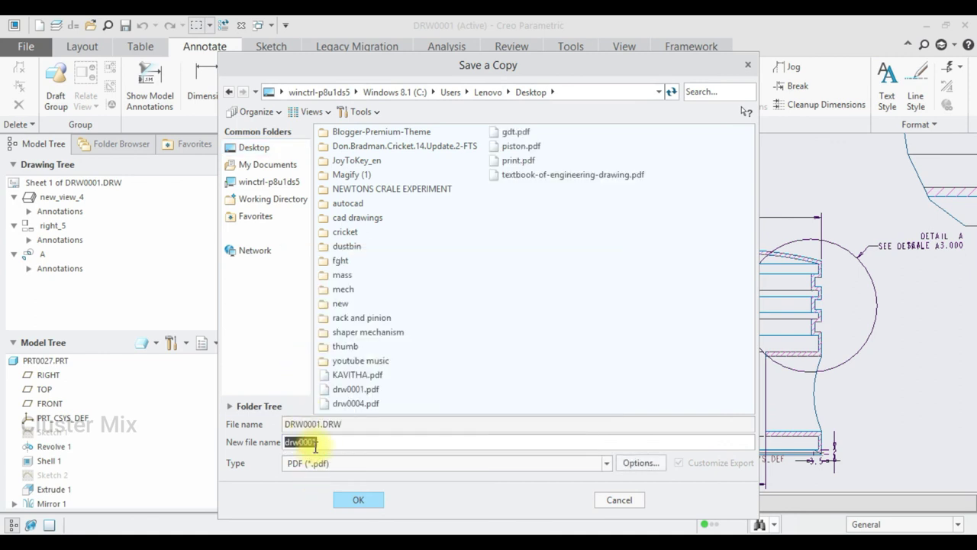
pyautogui.write('print')
pyautogui.click(358, 499)
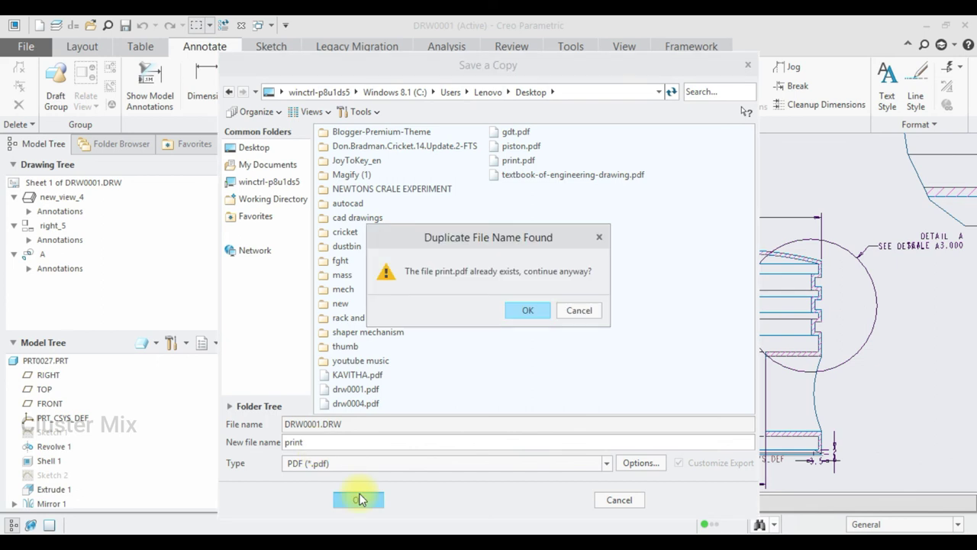
pyautogui.click(534, 316)
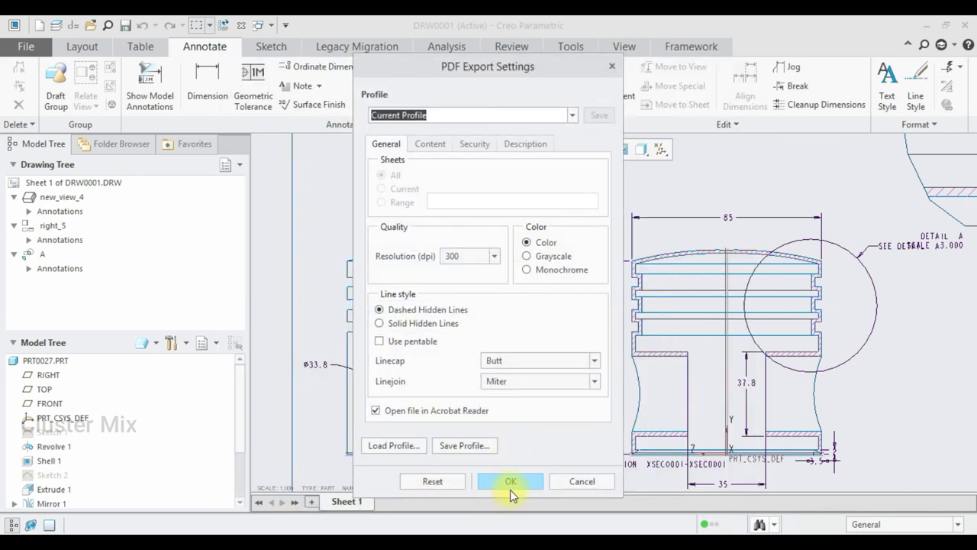
pyautogui.click(524, 481)
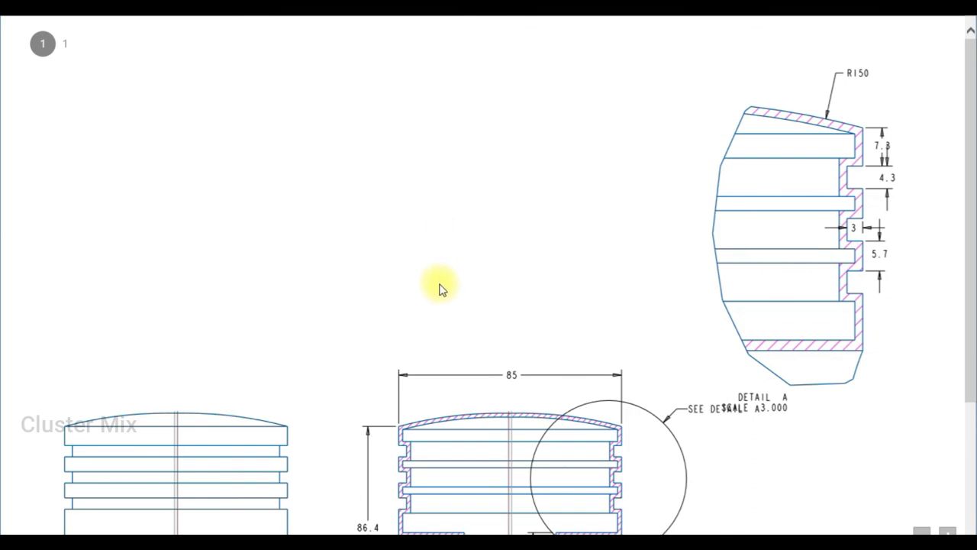
# Look over the views and dimensions in the exported PDF drawing.
pyautogui.scroll(-5, 445, 289)
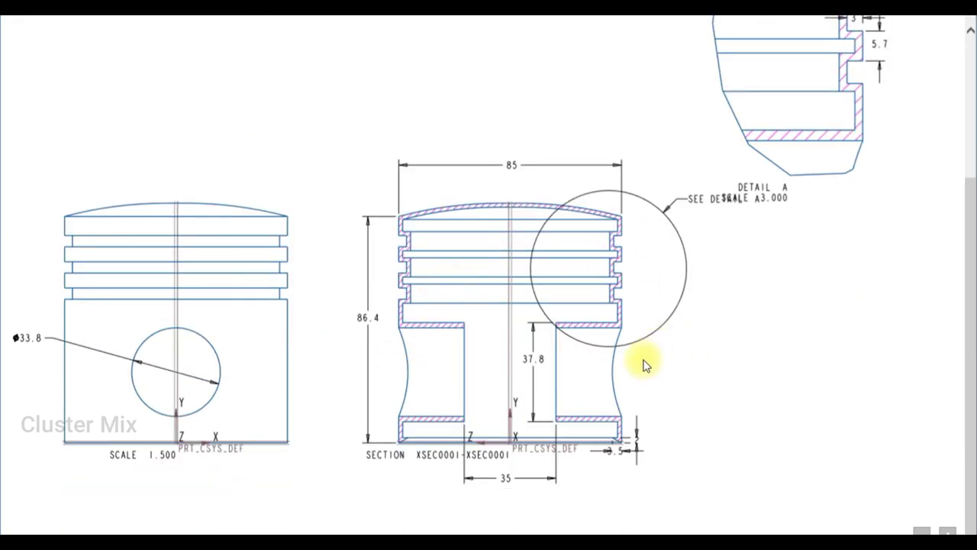
pyautogui.scroll(5, 643, 367)
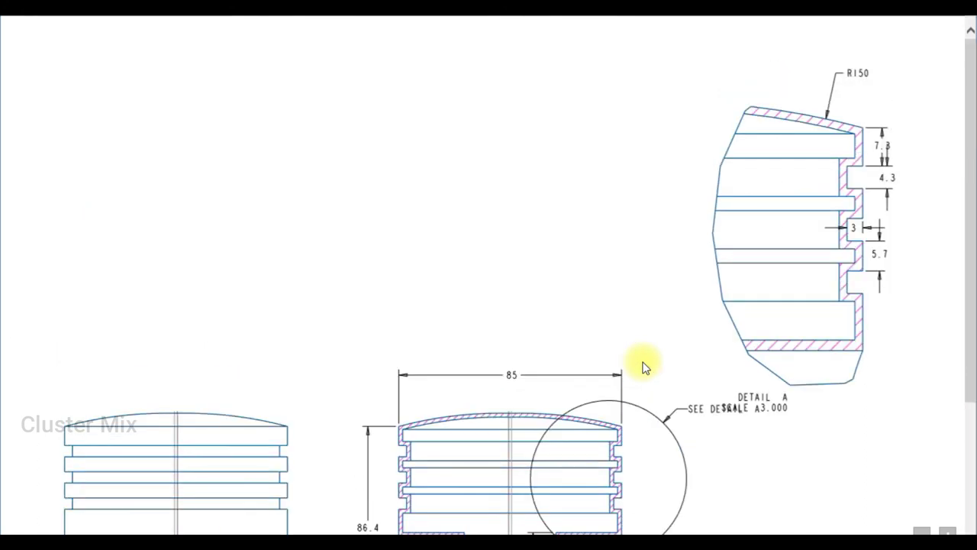
pyautogui.scroll(-5, 643, 368)
pyautogui.scroll(5, 647, 364)
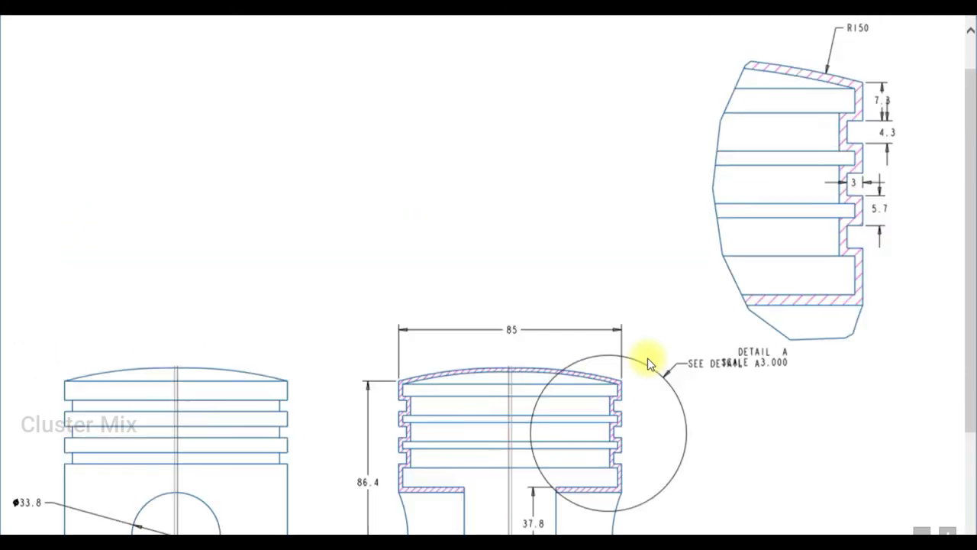